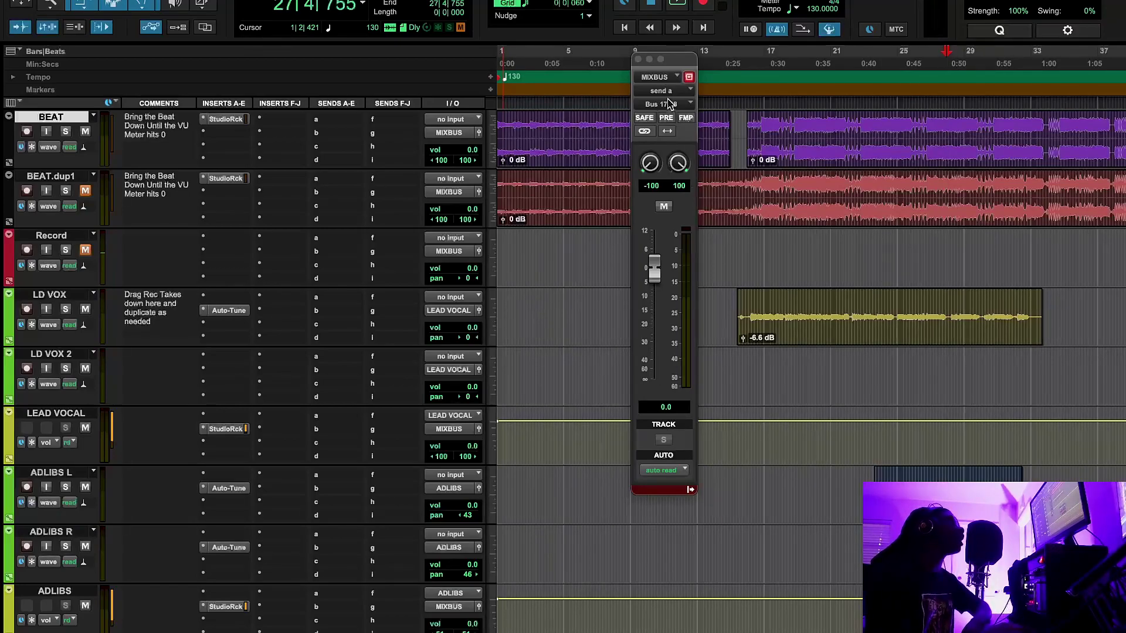
# Step: Close the floating MIXBUS send window to reveal the full edit window
pyautogui.click(638, 60)
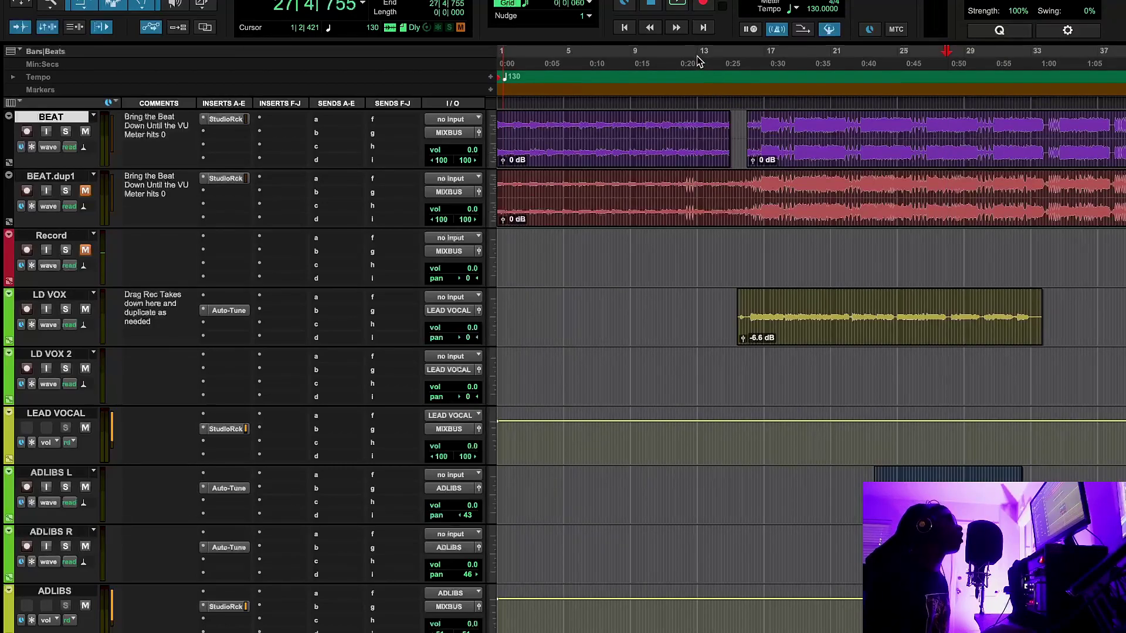
pyautogui.click(751, 69)
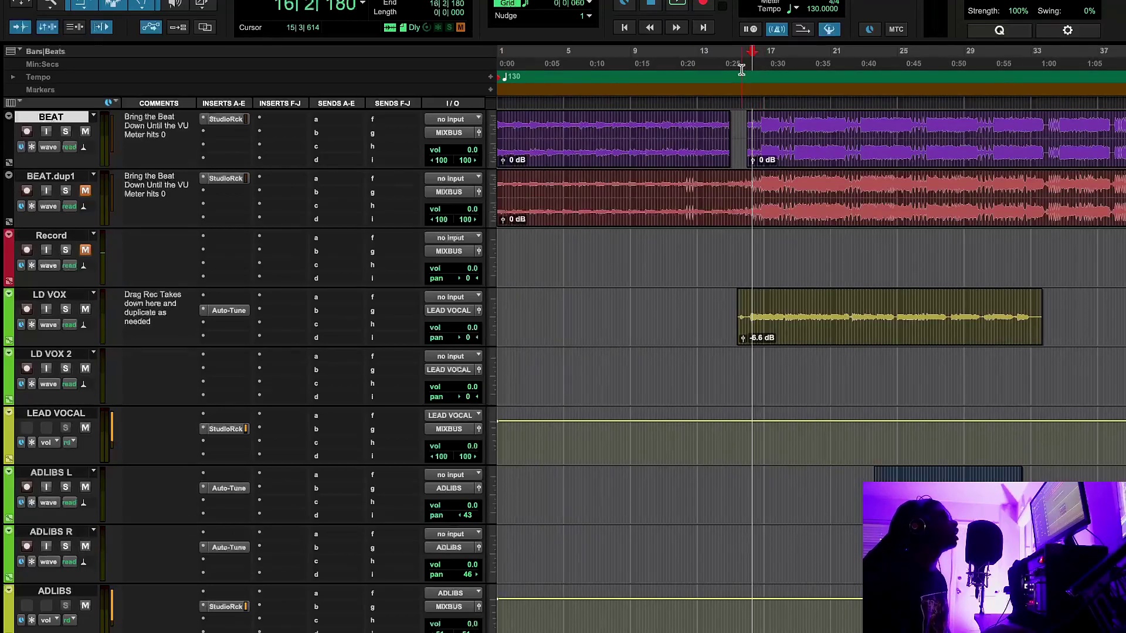
pyautogui.click(697, 66)
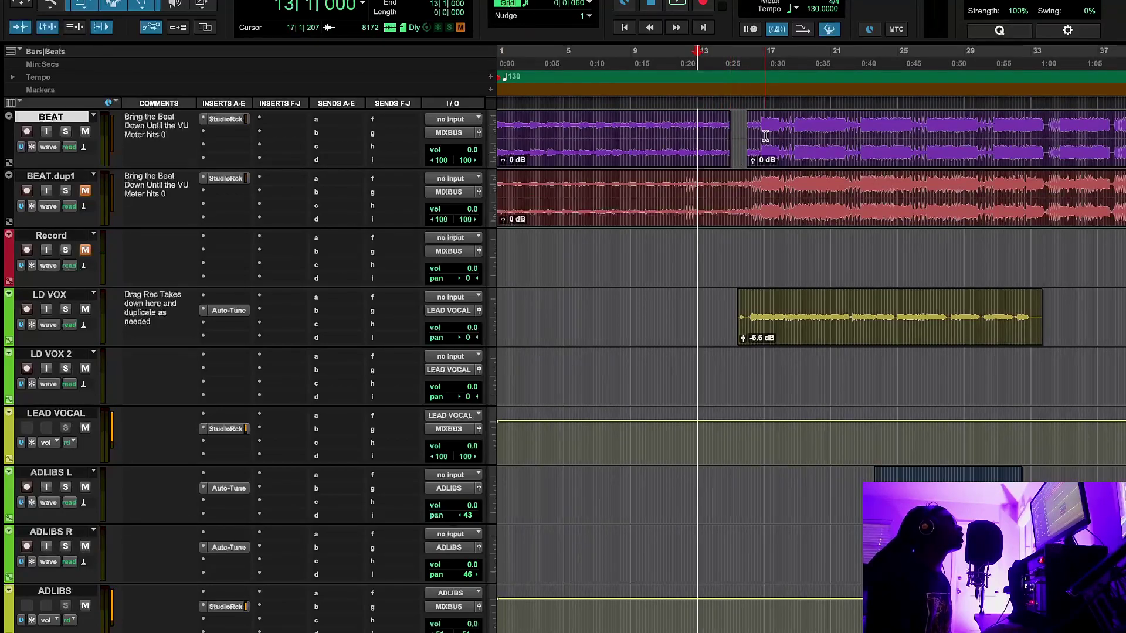
pyautogui.click(754, 82)
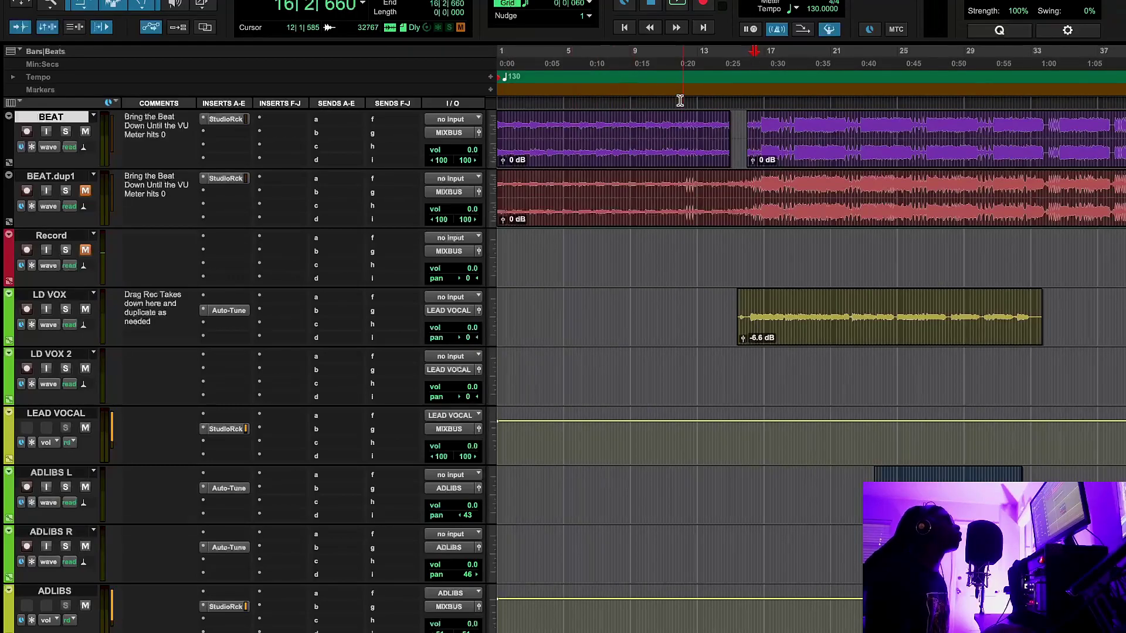
pyautogui.click(678, 4)
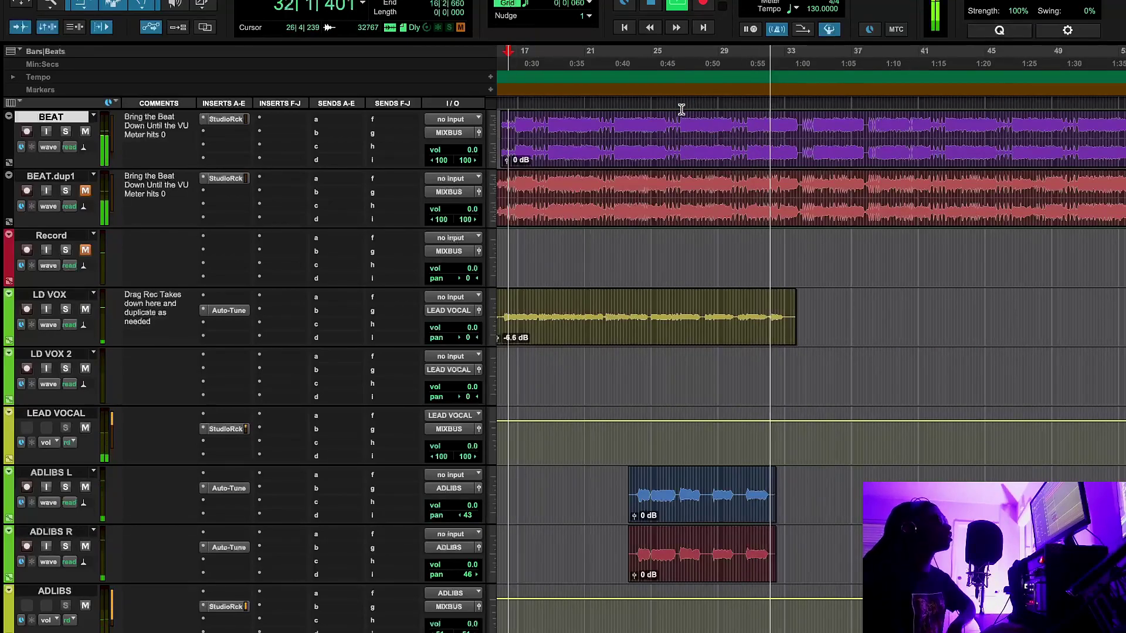
pyautogui.click(651, 5)
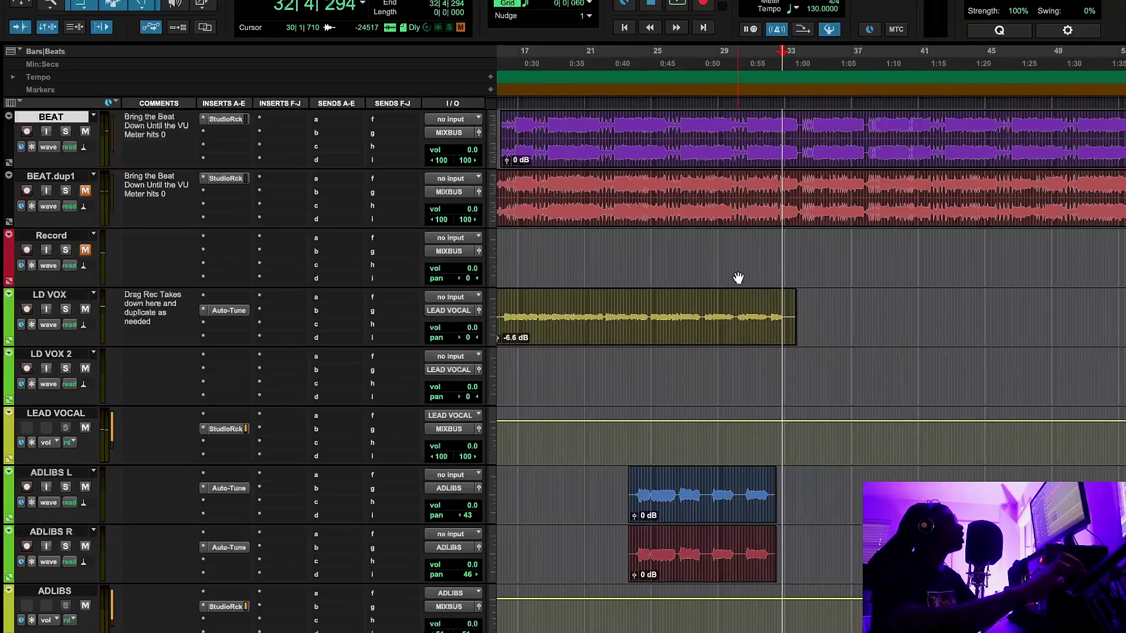
# Step: Play from bar 14 while muting and unmuting LEAD VOCAL, then open its StudioRack chain
pyautogui.hscroll(-3, 739, 278)
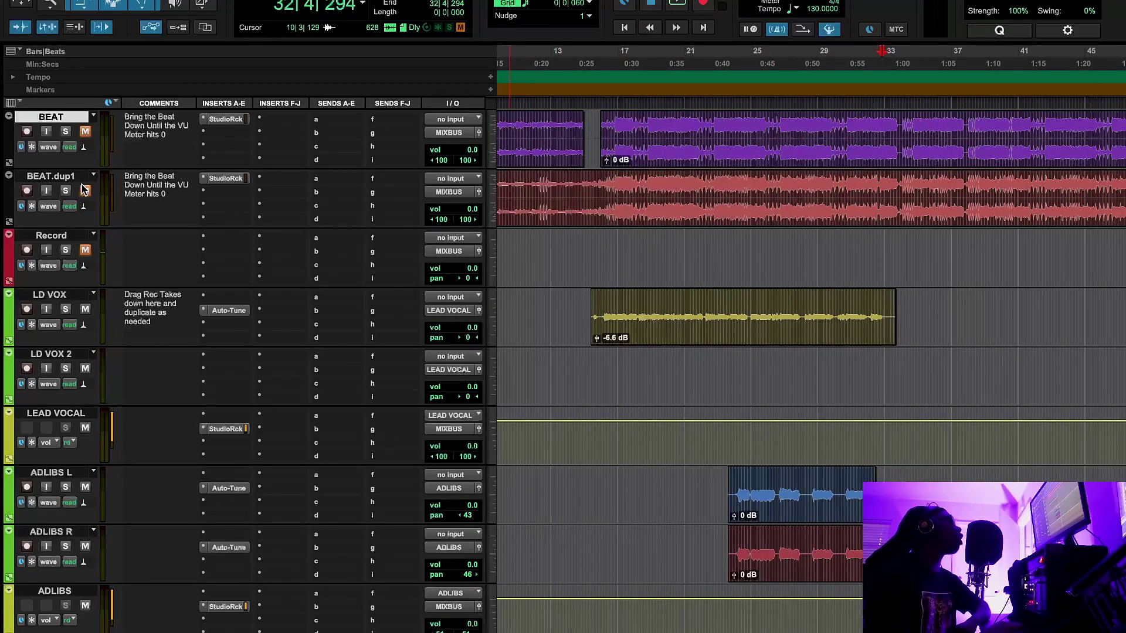
pyautogui.click(576, 65)
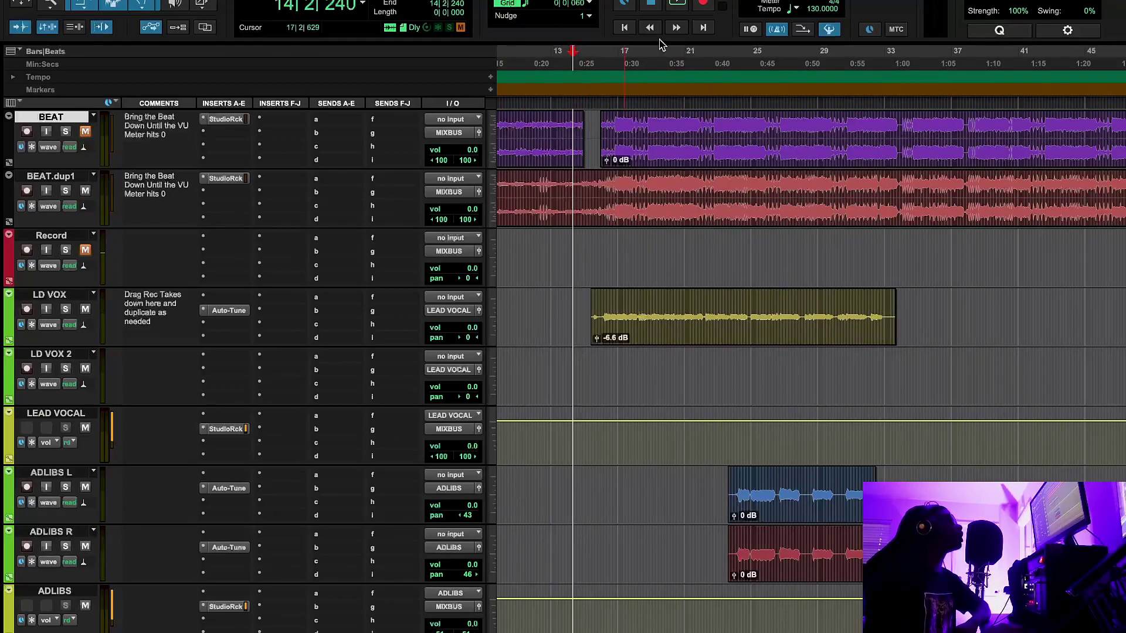
pyautogui.click(678, 3)
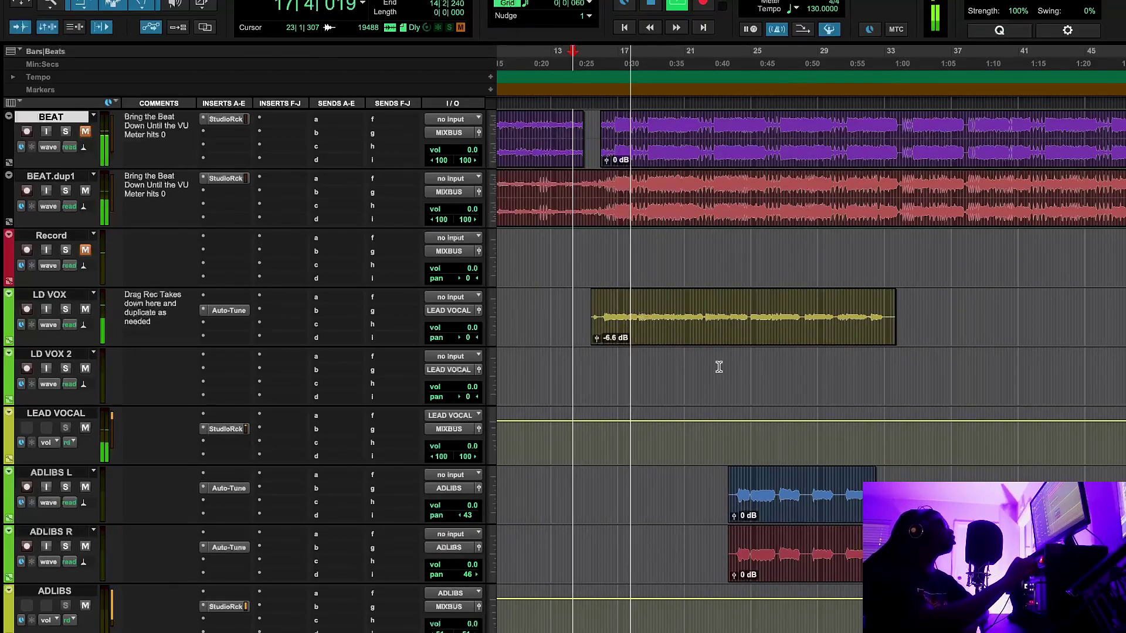
pyautogui.click(85, 428)
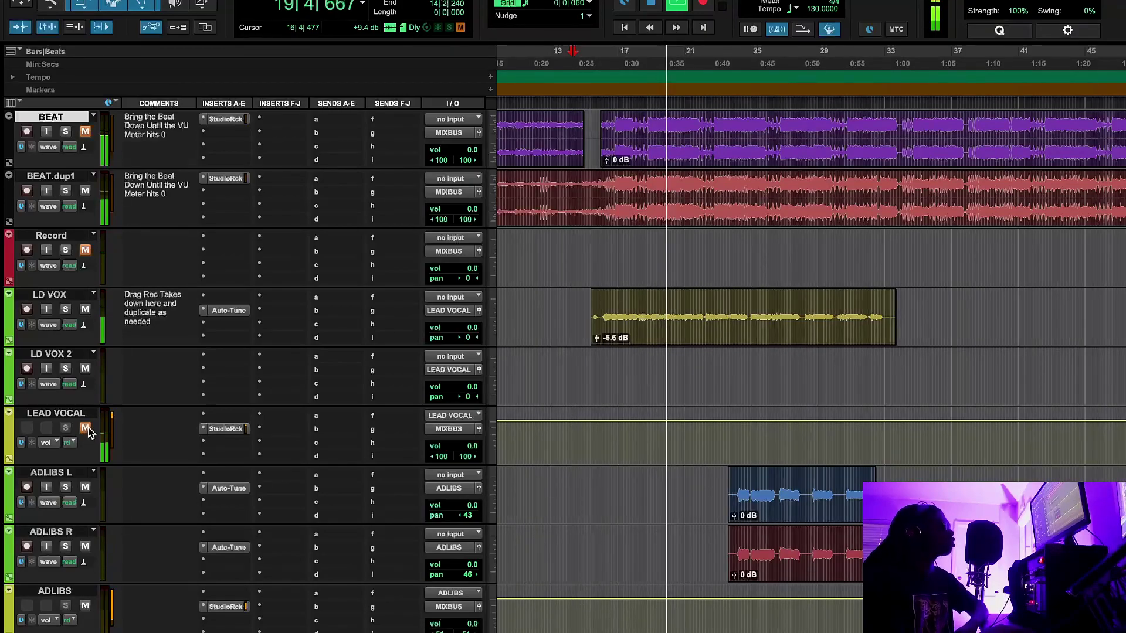
pyautogui.click(85, 428)
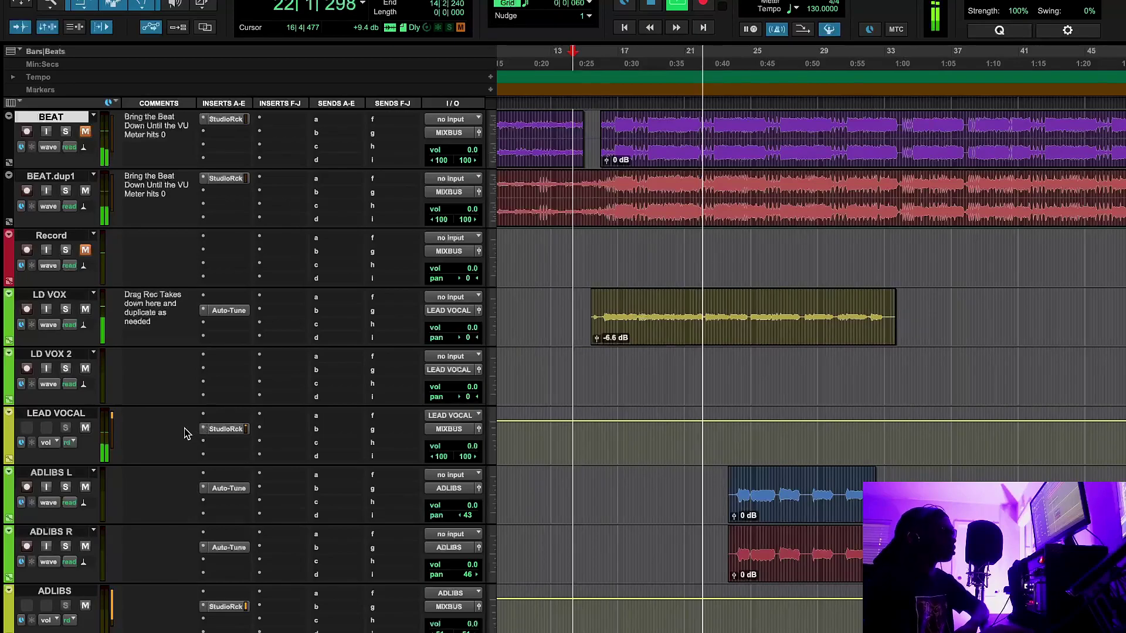
pyautogui.click(85, 428)
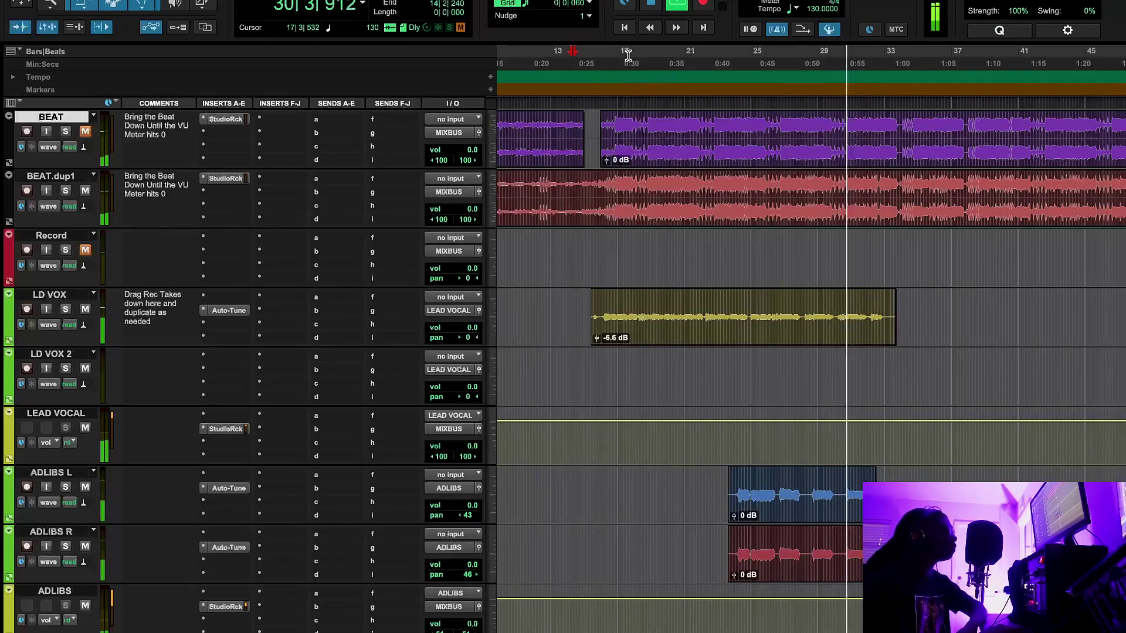
pyautogui.click(650, 5)
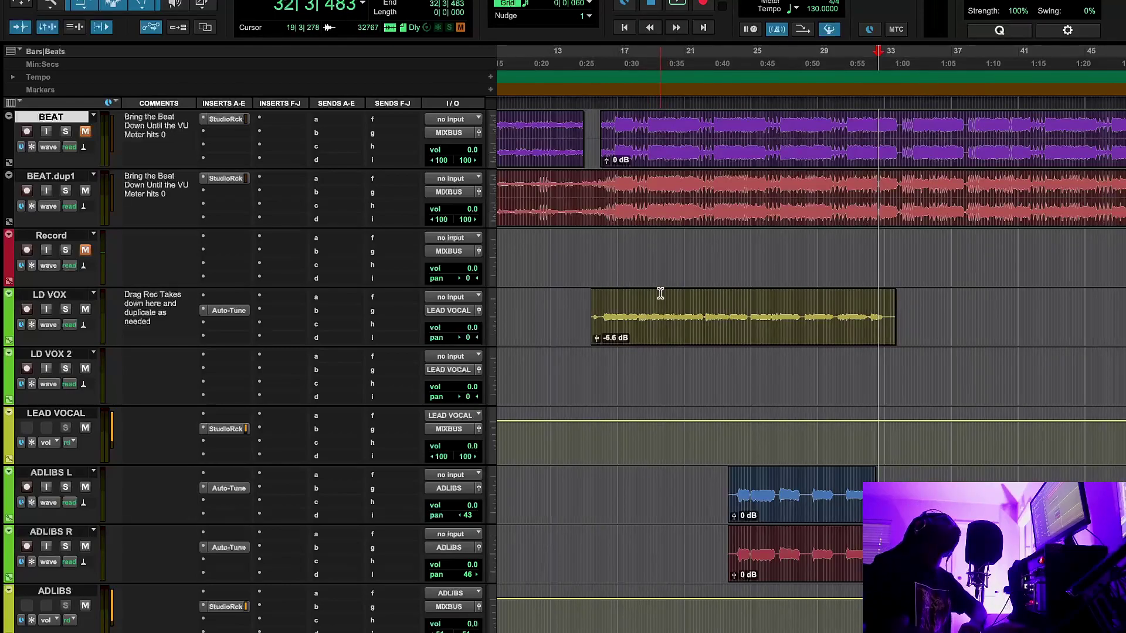
pyautogui.click(232, 429)
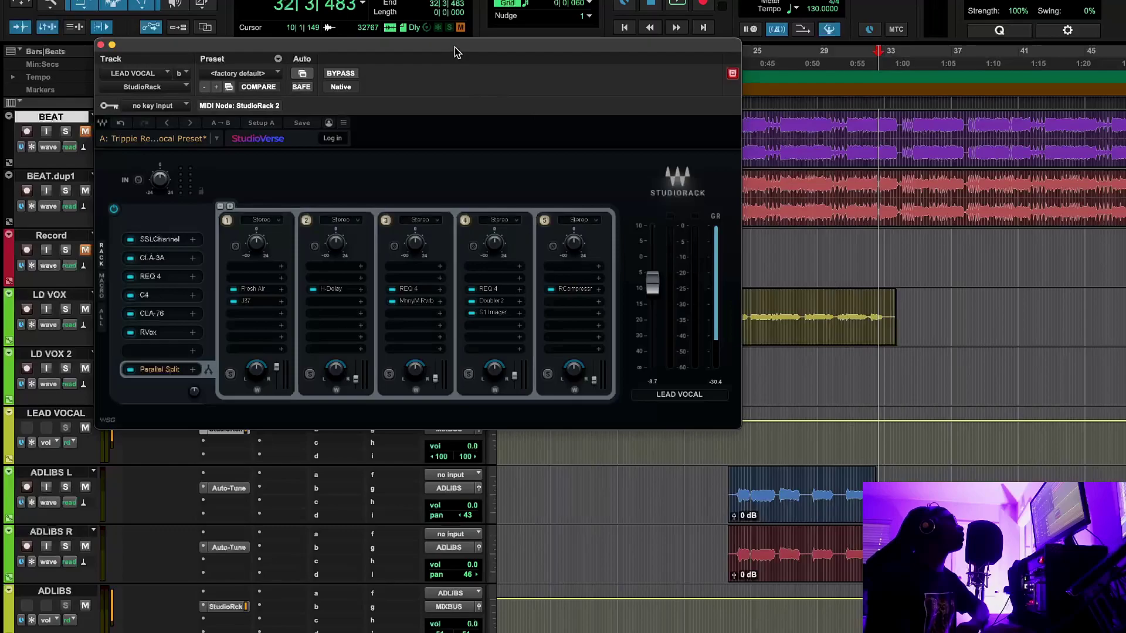
pyautogui.moveTo(457, 52); pyautogui.dragTo(683, 180)
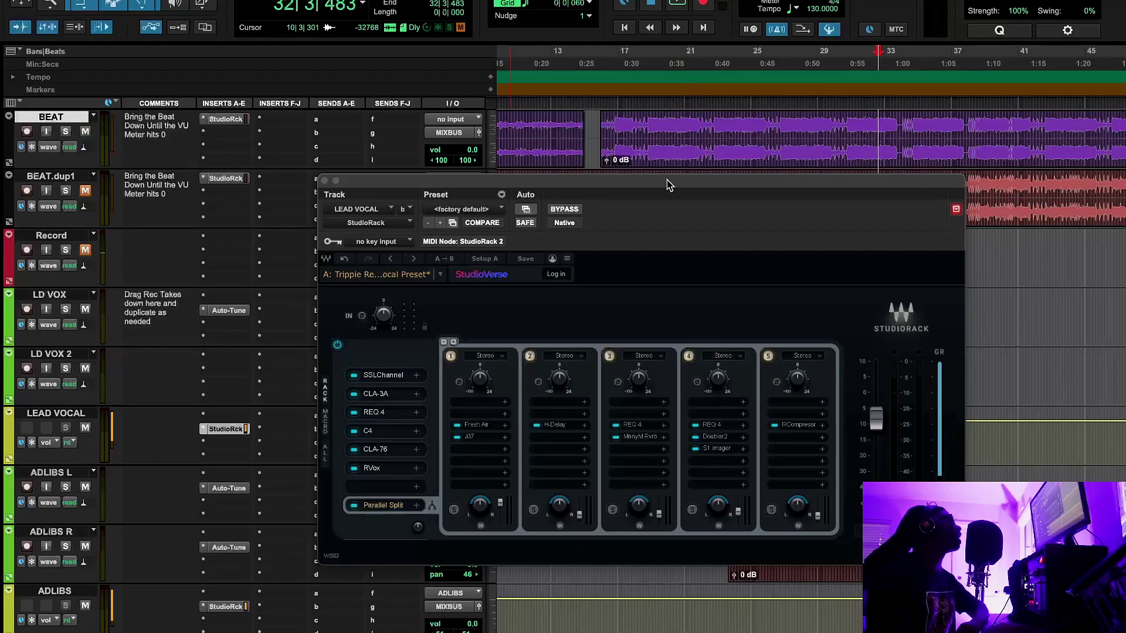
pyautogui.moveTo(696, 185); pyautogui.dragTo(873, 390)
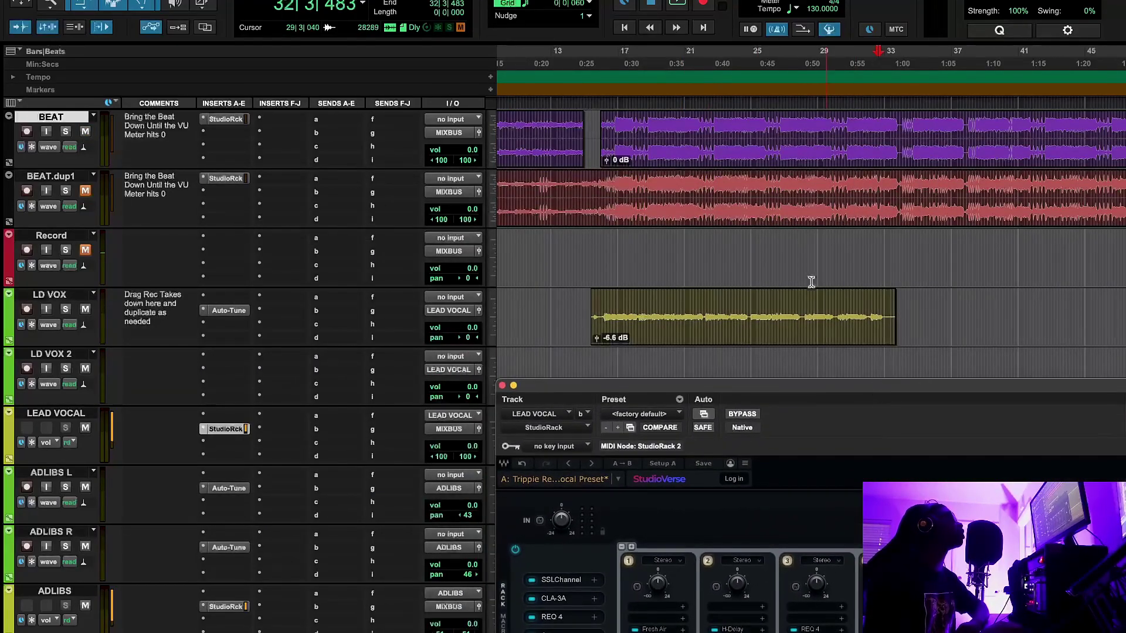
pyautogui.click(610, 66)
pyautogui.click(677, 4)
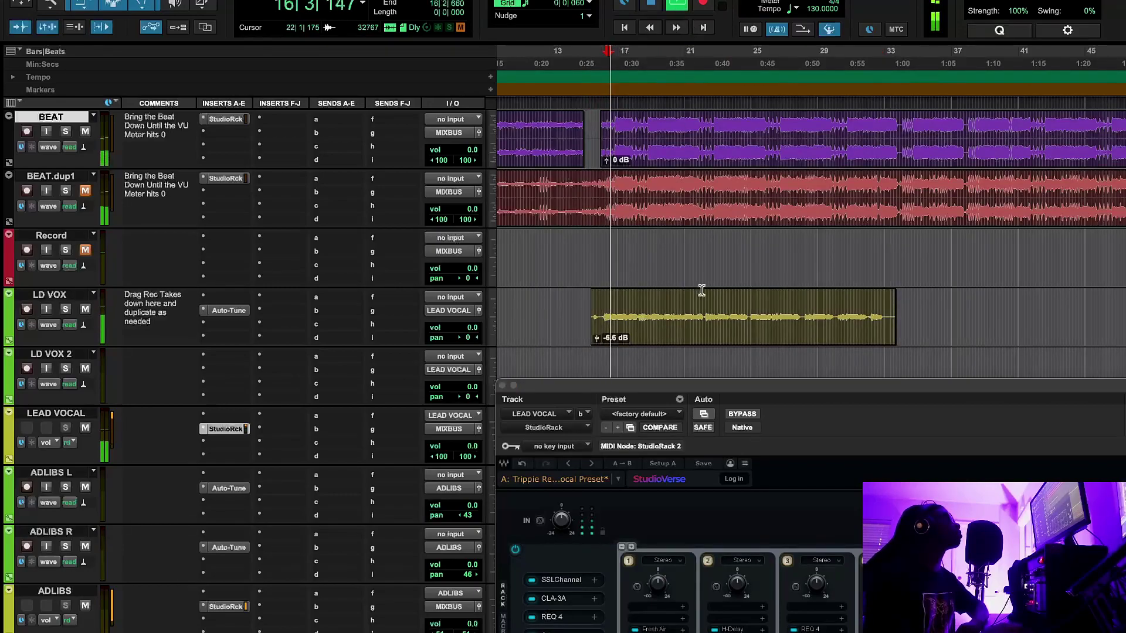
pyautogui.click(740, 414)
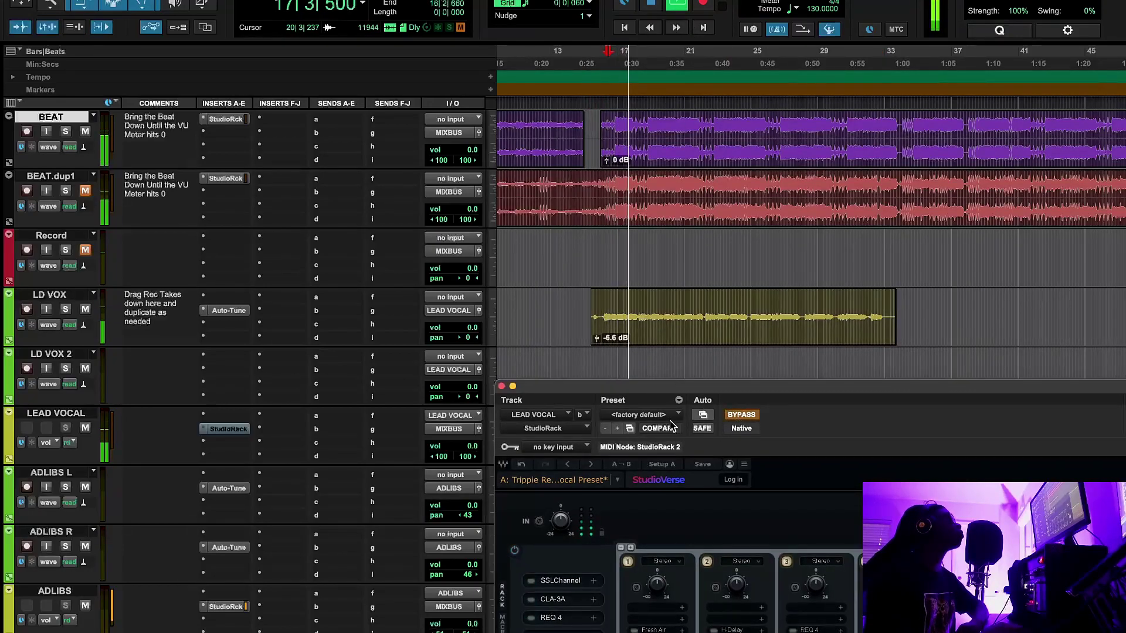
pyautogui.moveTo(727, 394); pyautogui.dragTo(466, 412)
pyautogui.click(481, 433)
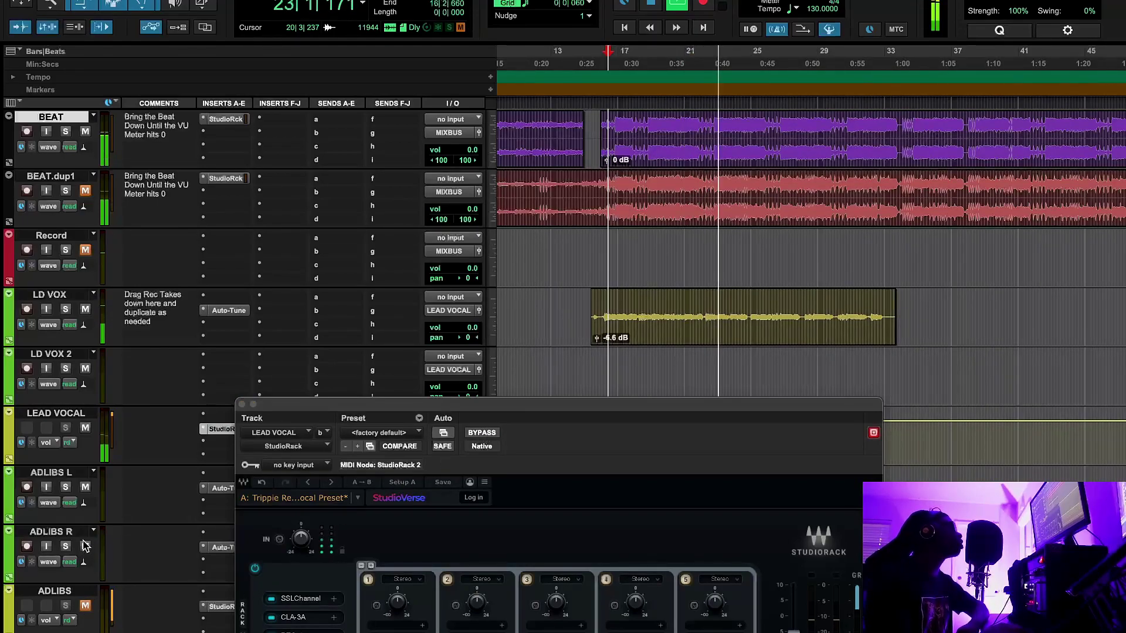
pyautogui.click(482, 433)
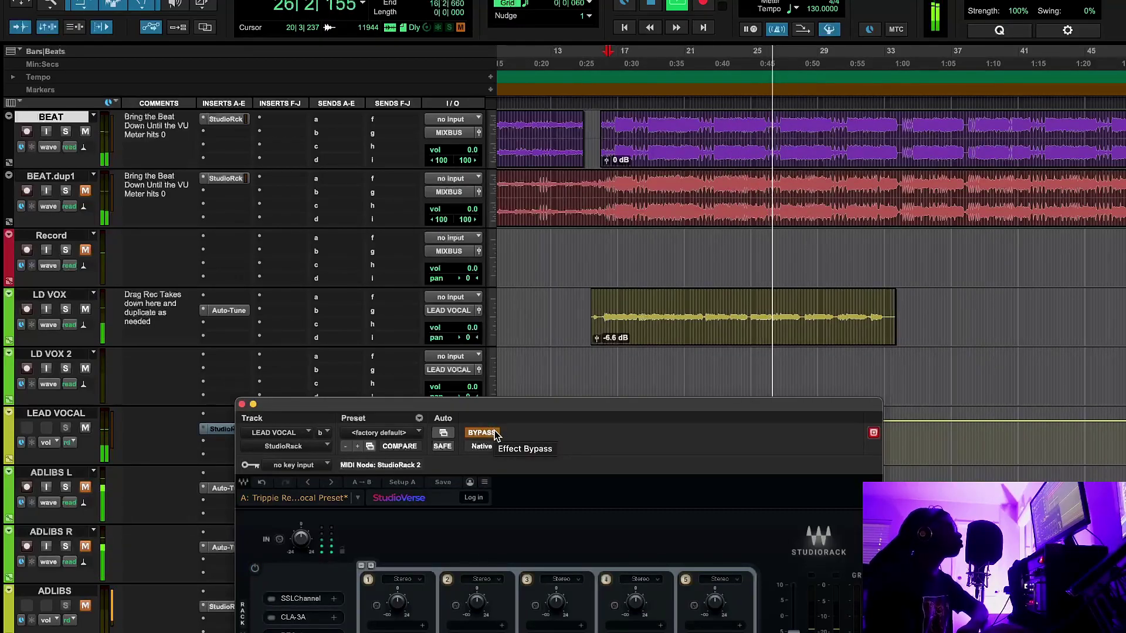
pyautogui.click(494, 433)
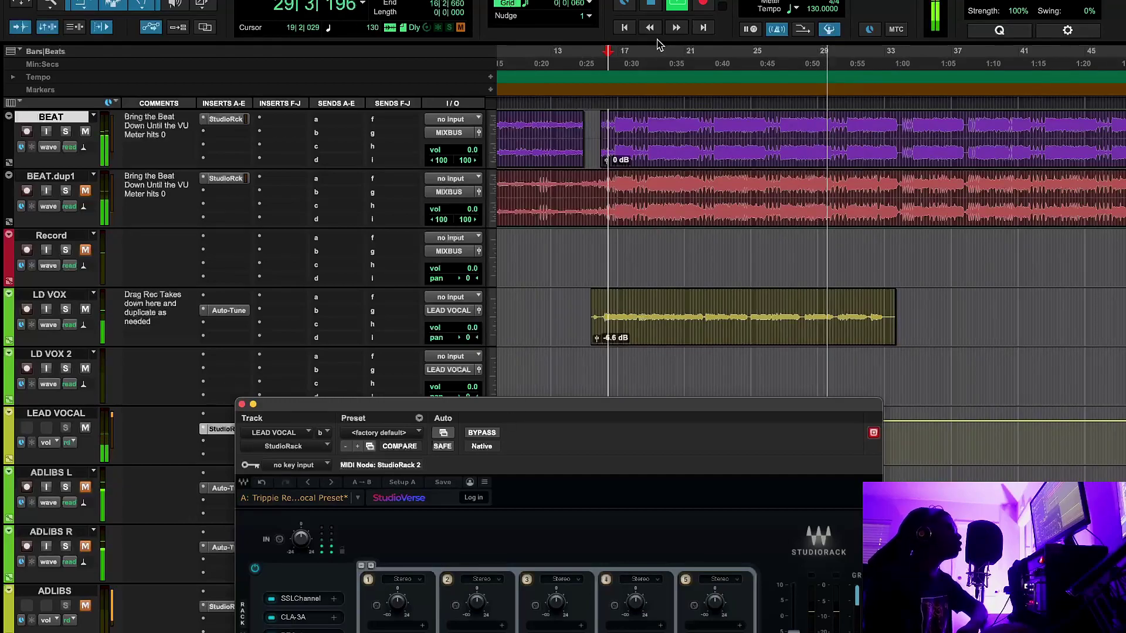
pyautogui.click(606, 350)
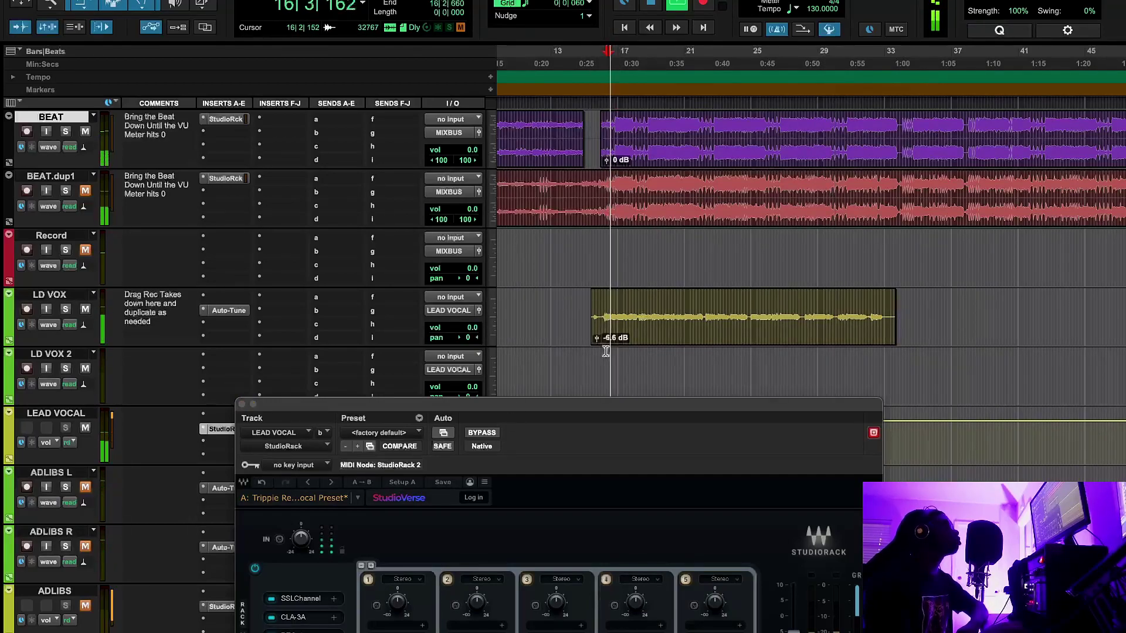
pyautogui.click(481, 433)
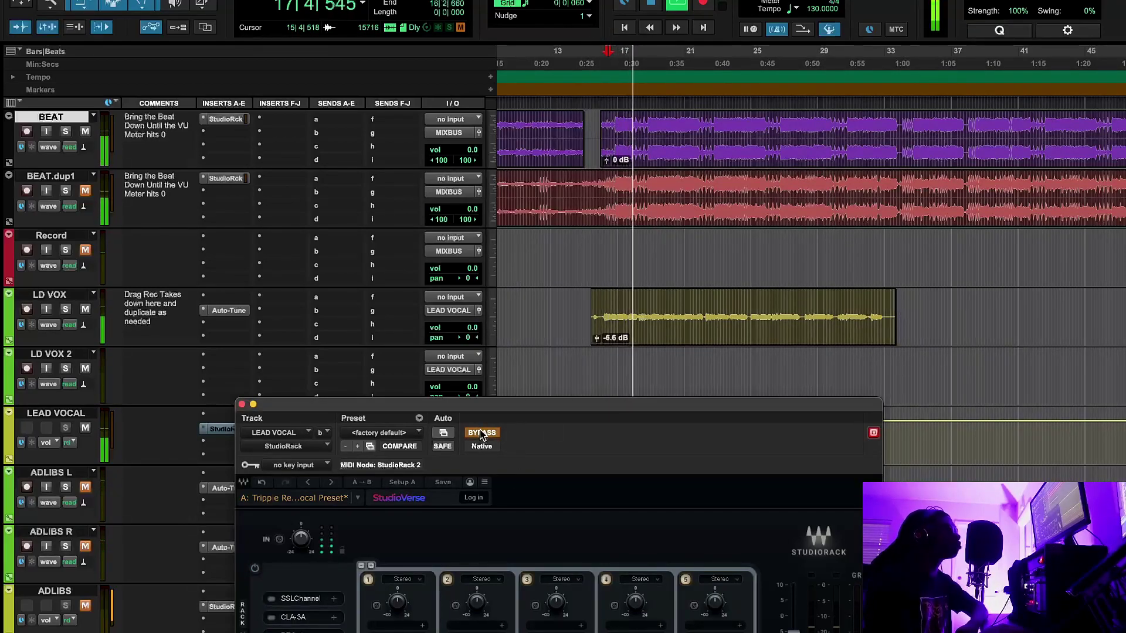
pyautogui.click(481, 433)
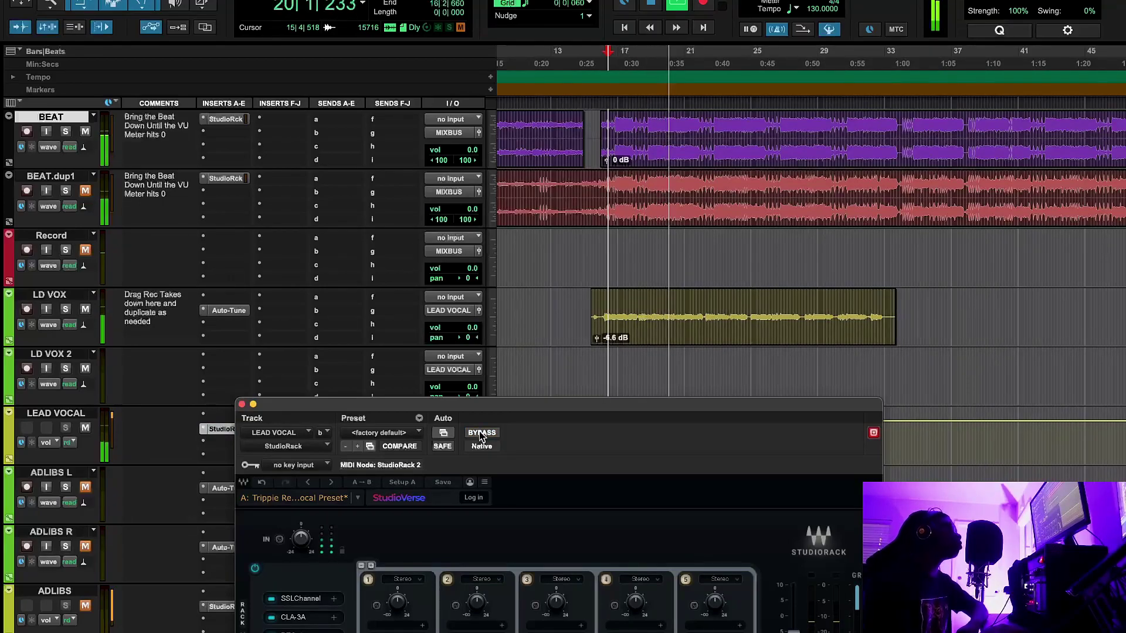
pyautogui.click(481, 433)
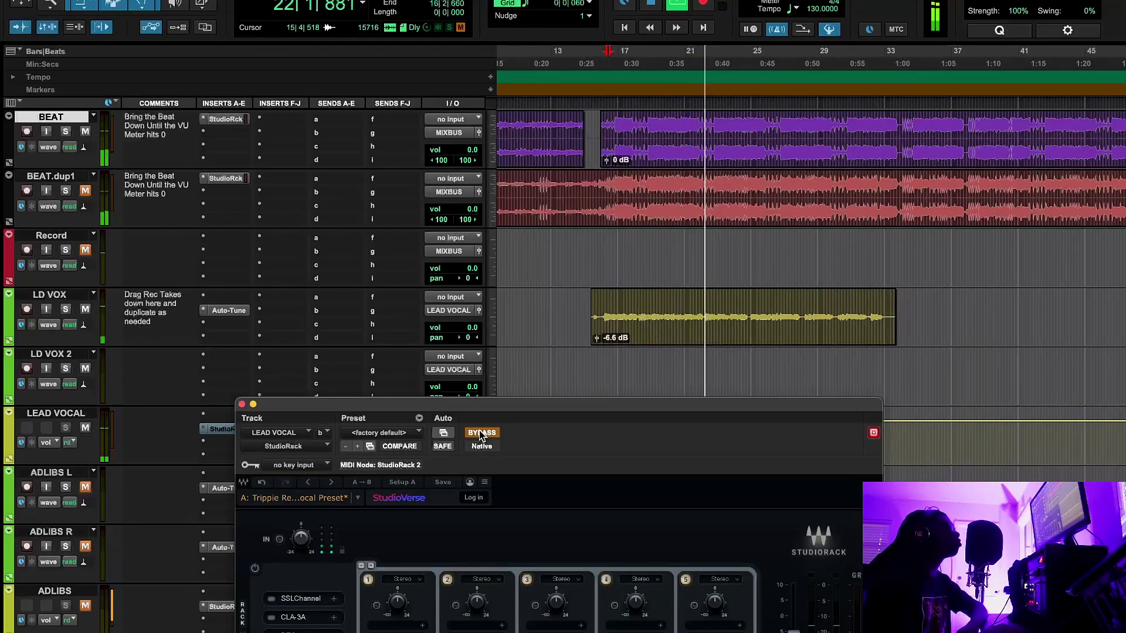
pyautogui.click(480, 433)
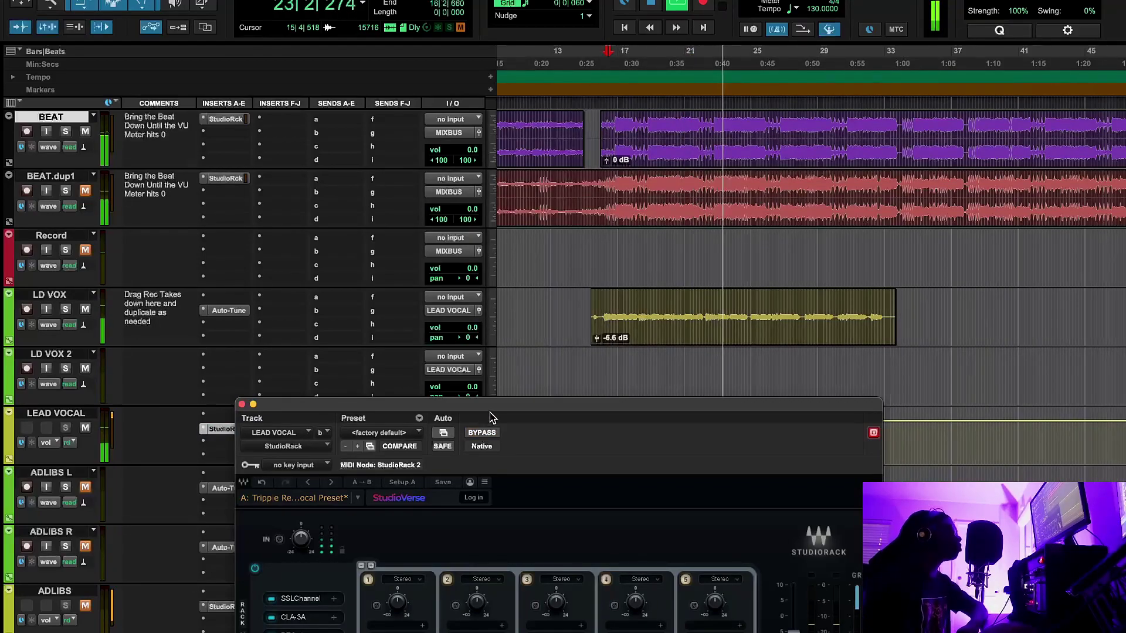
pyautogui.moveTo(490, 417); pyautogui.dragTo(498, 129)
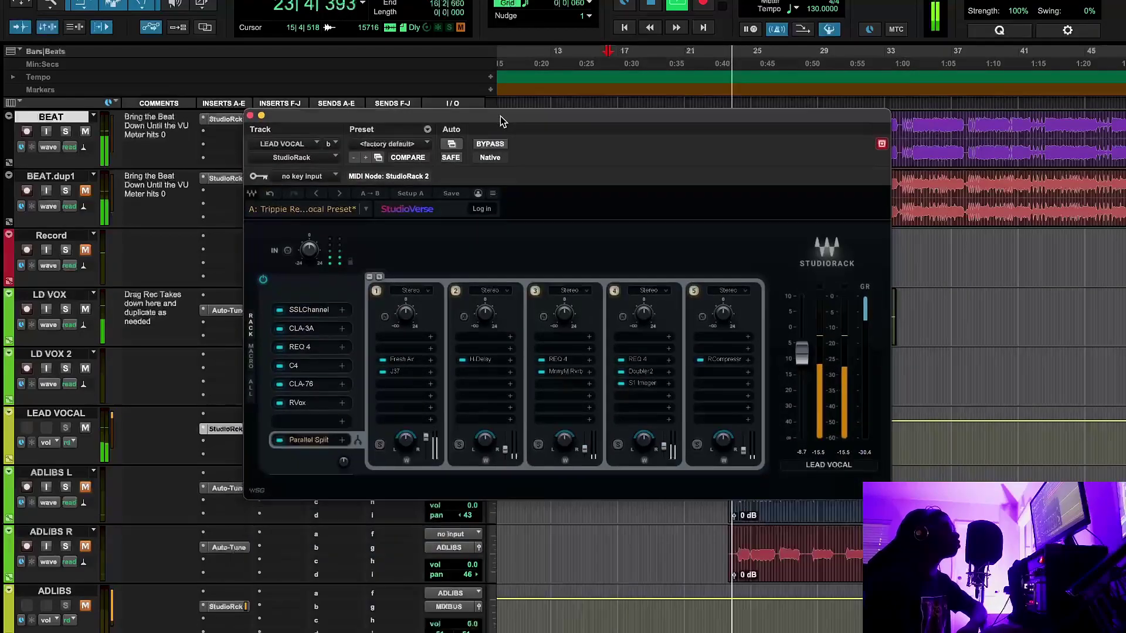
pyautogui.click(658, 5)
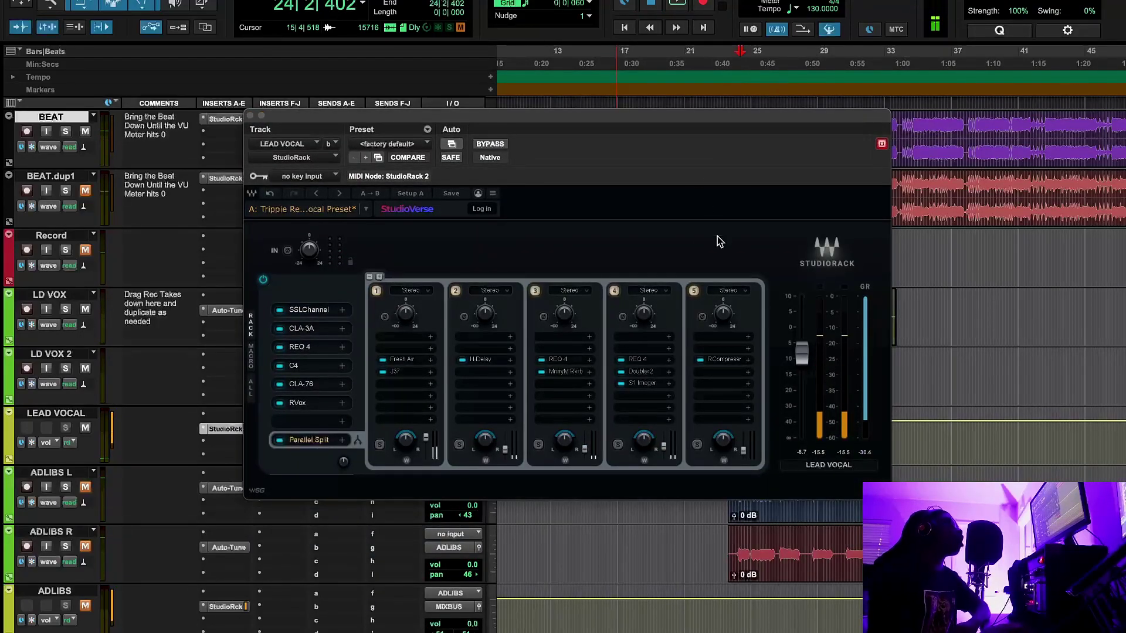
pyautogui.click(310, 316)
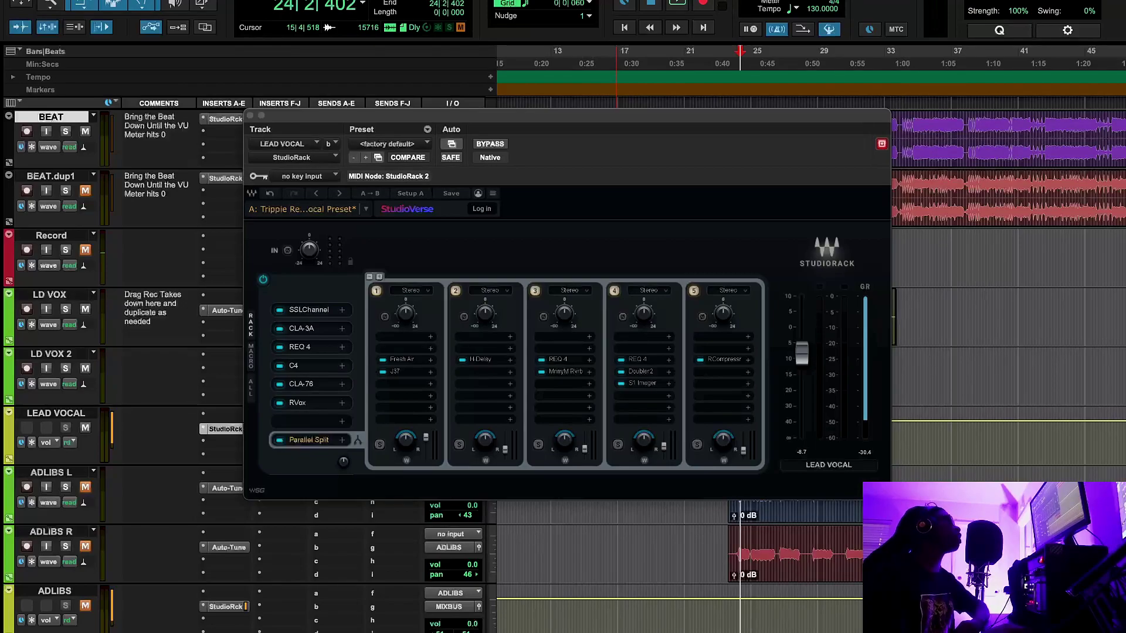
# Step: Open the lead vocal's SSL Channel, move it aside, and set its HPF to about 30 Hz
pyautogui.click(309, 310)
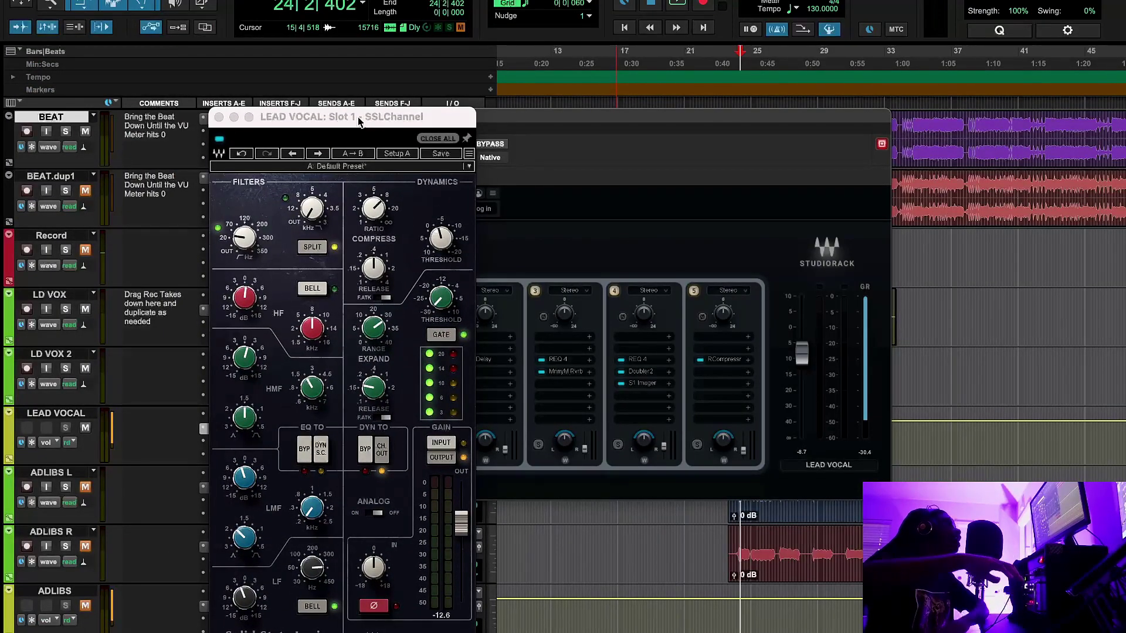
pyautogui.moveTo(358, 122); pyautogui.dragTo(528, 110)
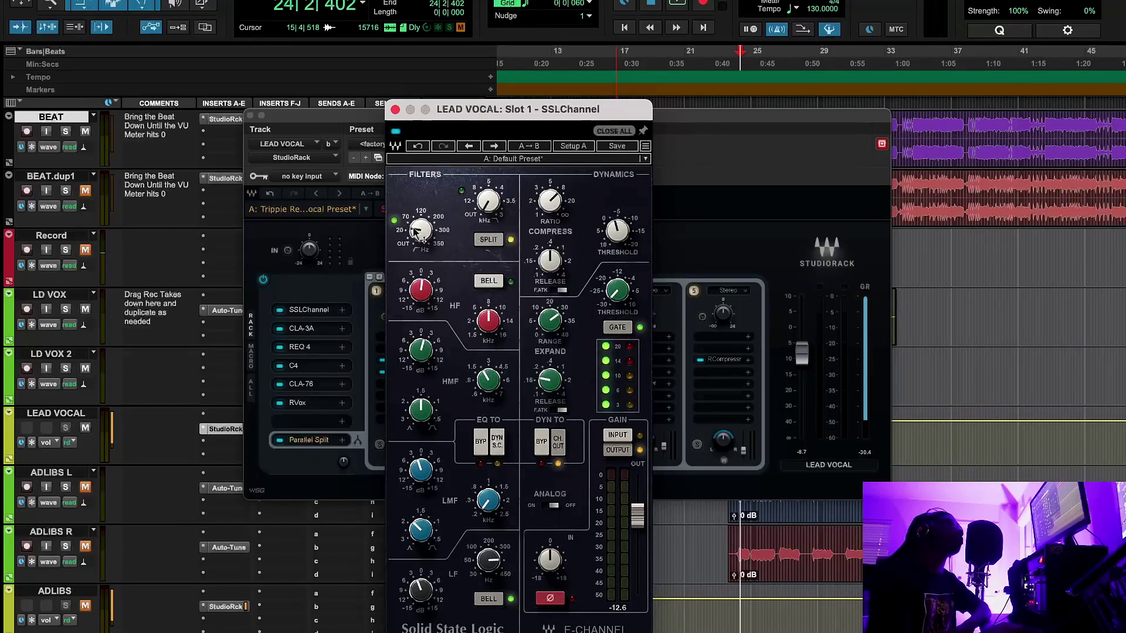
pyautogui.moveTo(415, 233); pyautogui.dragTo(417, 233)
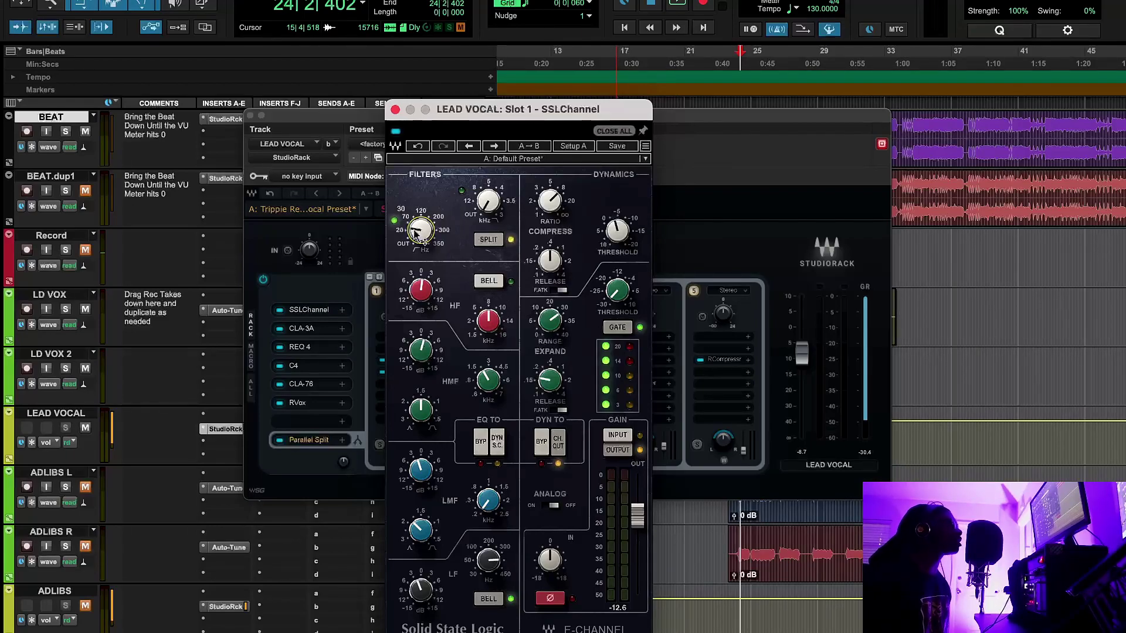
pyautogui.moveTo(422, 355)
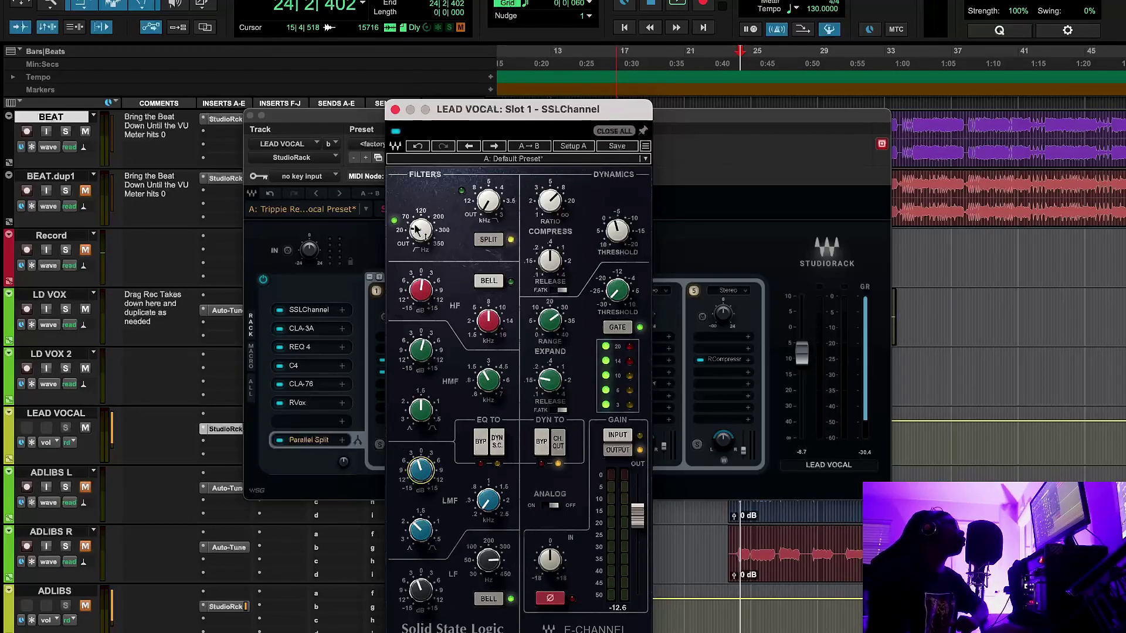
pyautogui.moveTo(418, 232)
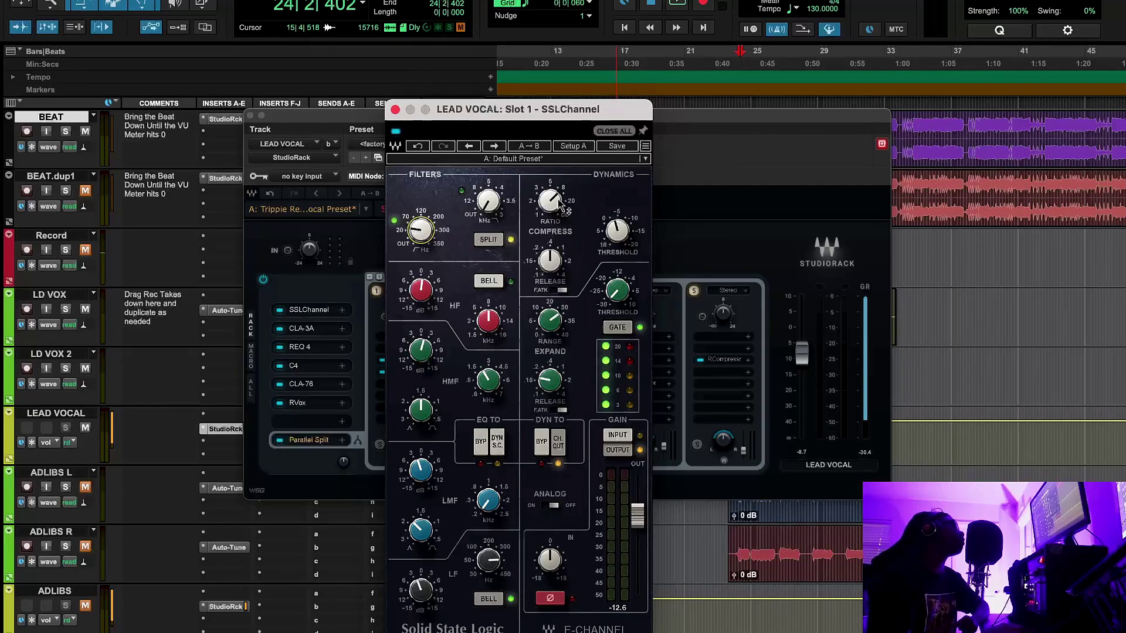
pyautogui.moveTo(557, 205)
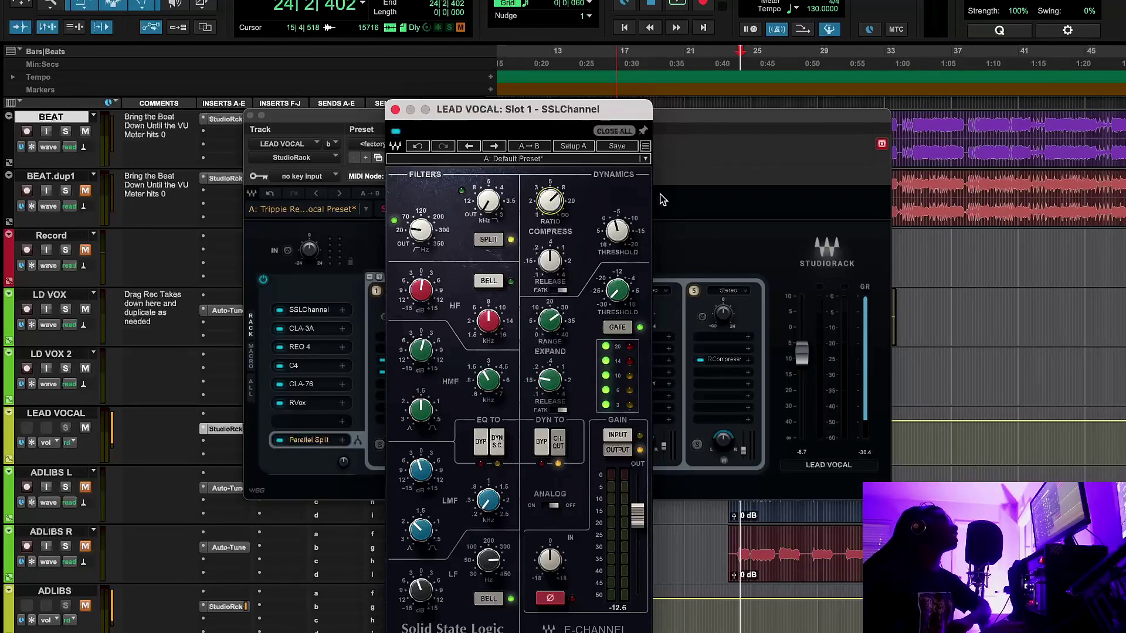
pyautogui.click(696, 63)
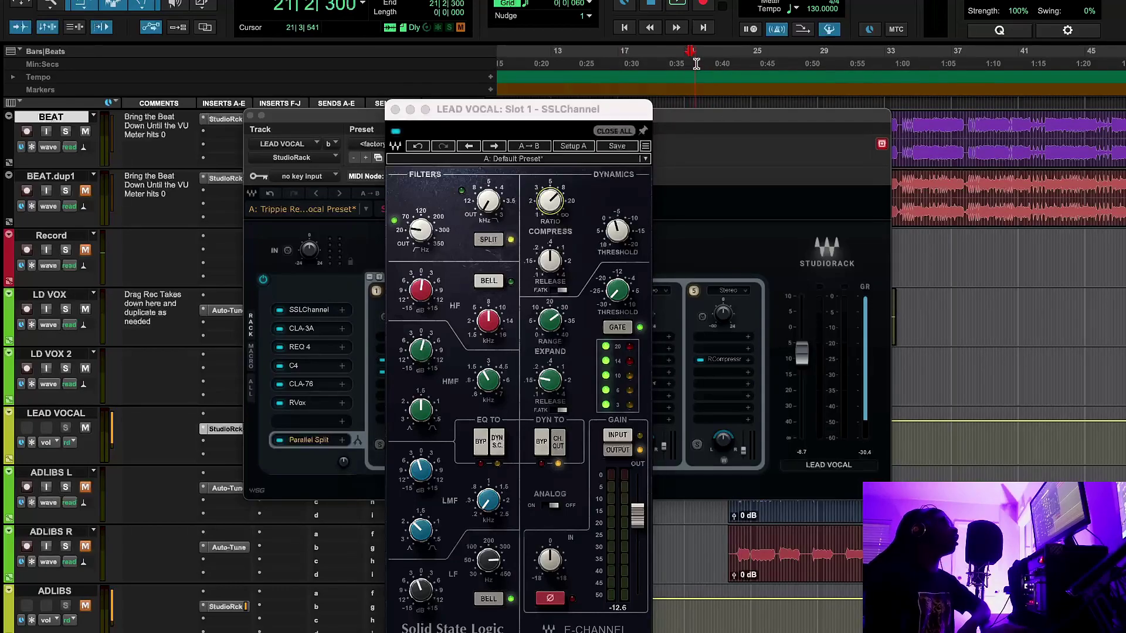
pyautogui.click(677, 4)
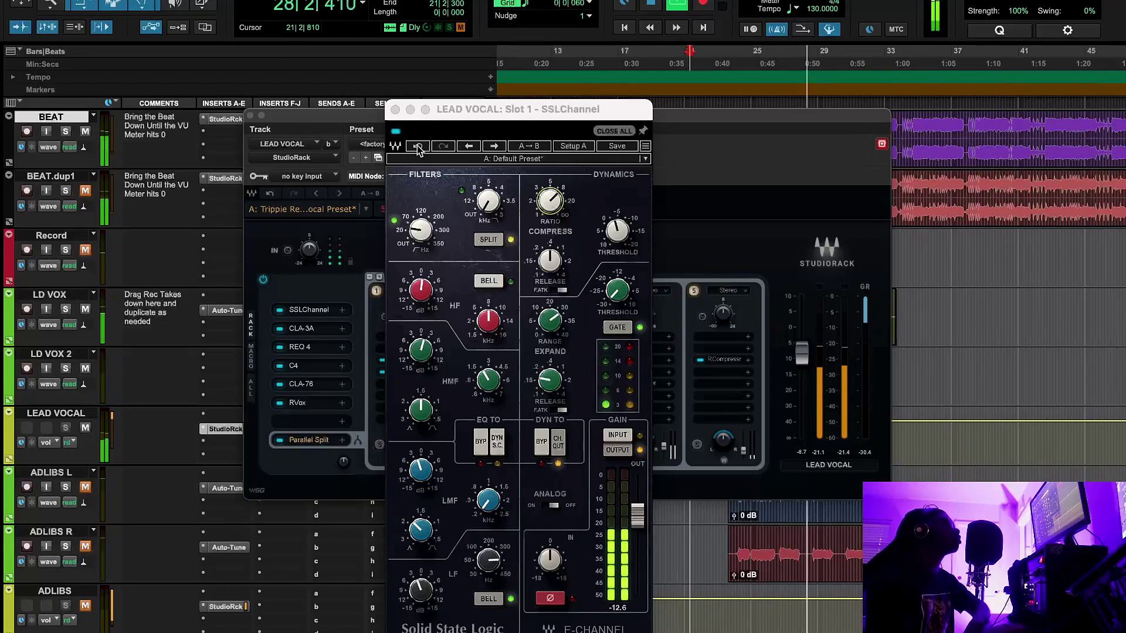
pyautogui.click(396, 131)
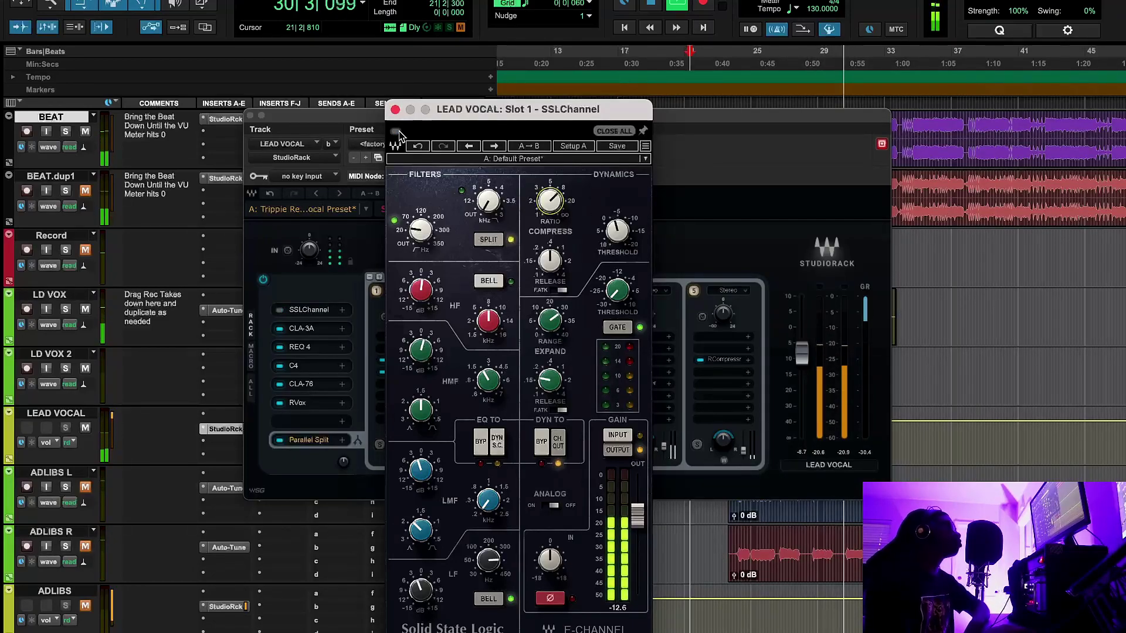
pyautogui.click(397, 131)
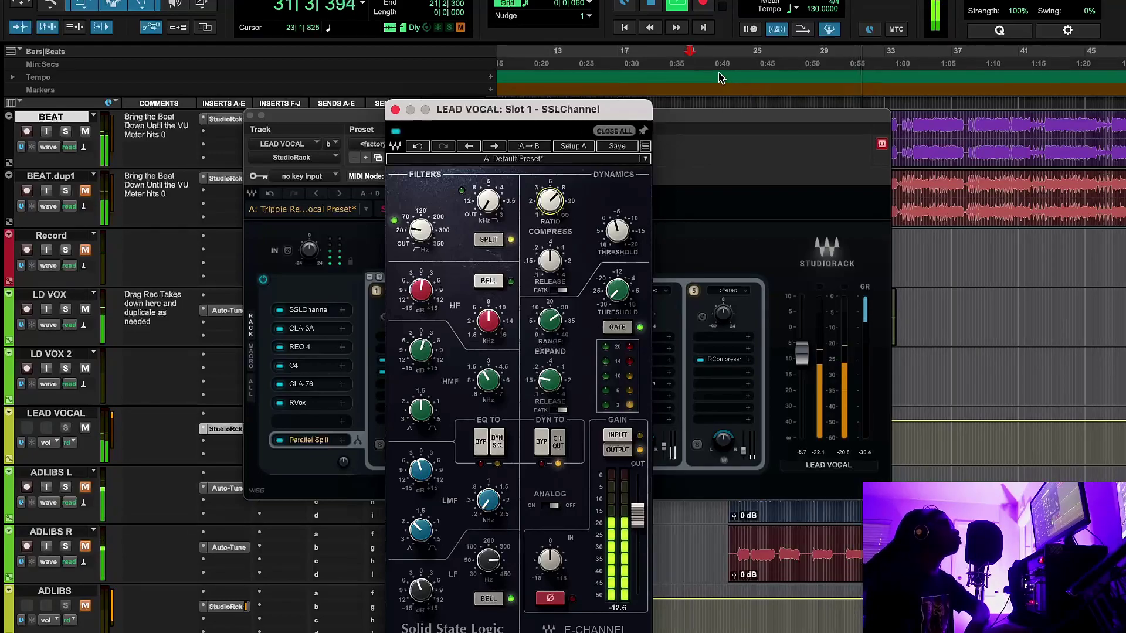
pyautogui.click(700, 68)
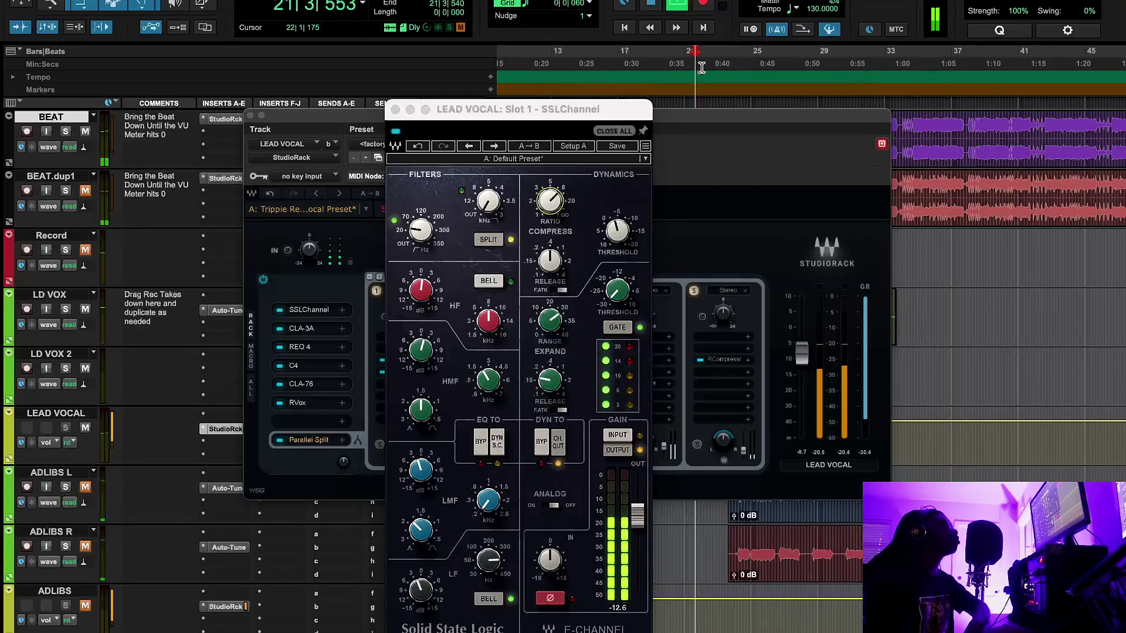
pyautogui.click(396, 131)
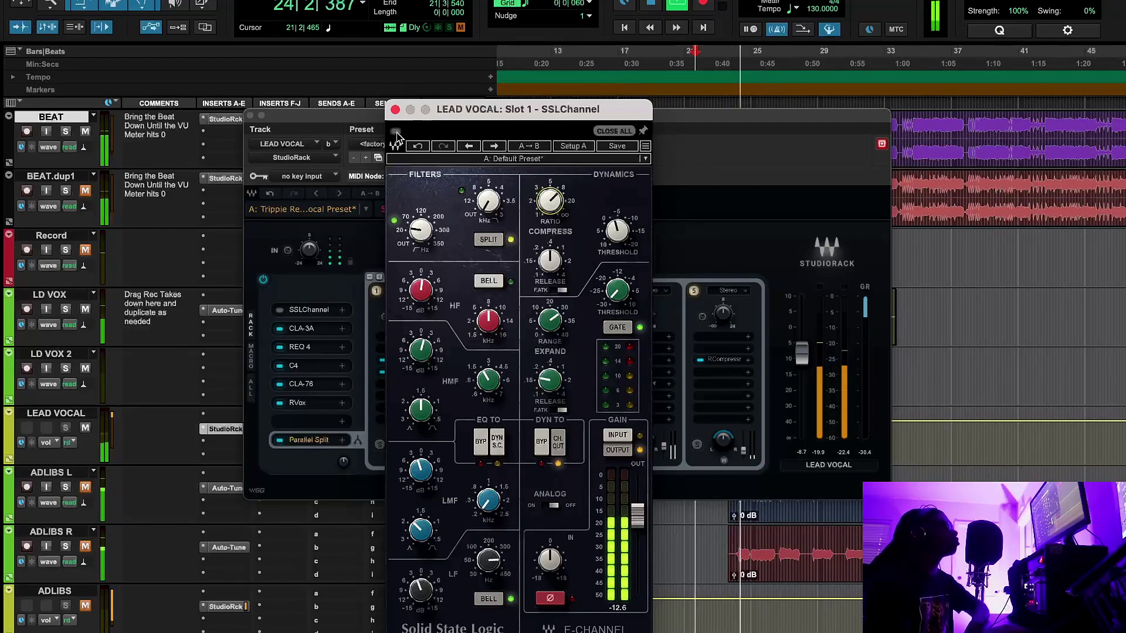
pyautogui.click(395, 132)
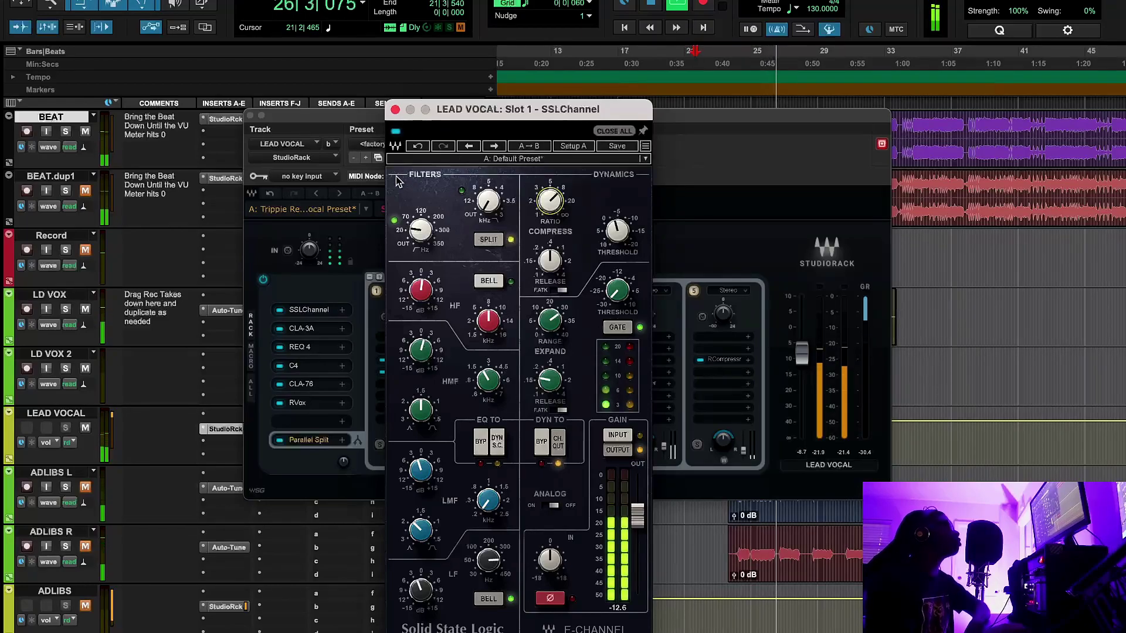
pyautogui.click(651, 5)
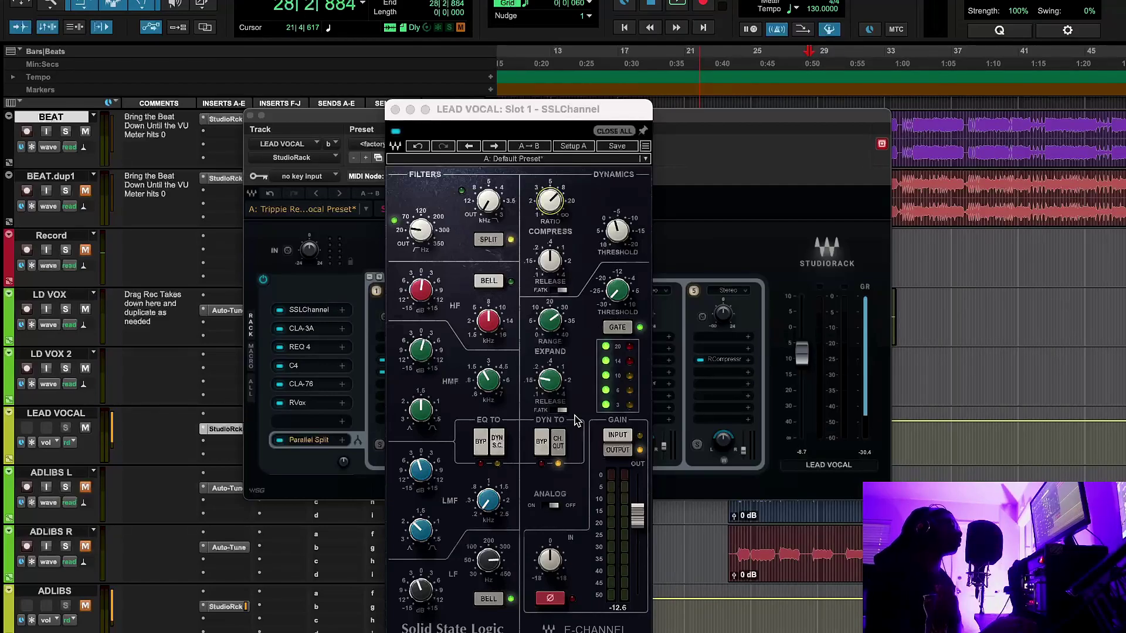
# Step: Swap SSL Channel for CLA-3A, A/B its Start Me Up compression during playback, close it, raise StudioRack
pyautogui.click(395, 111)
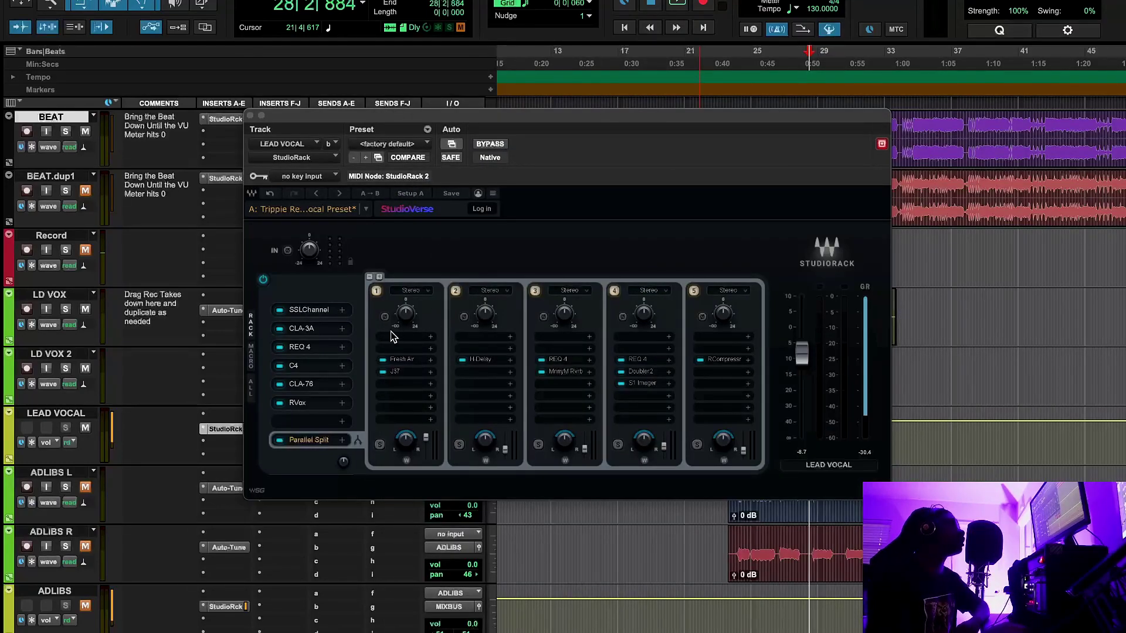
pyautogui.click(305, 328)
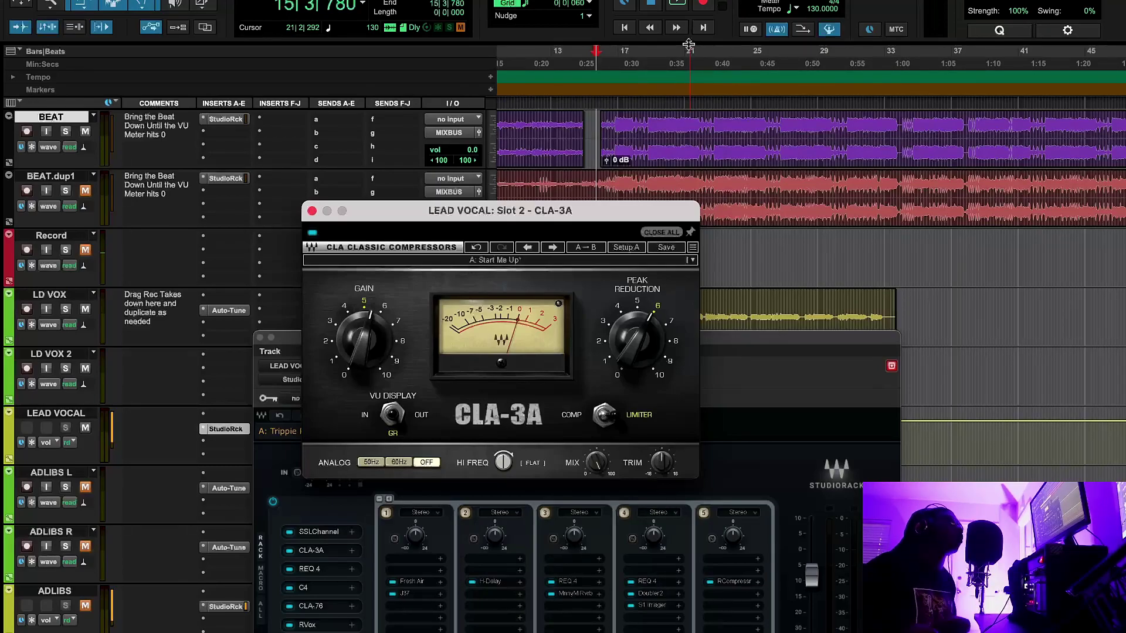
pyautogui.click(678, 6)
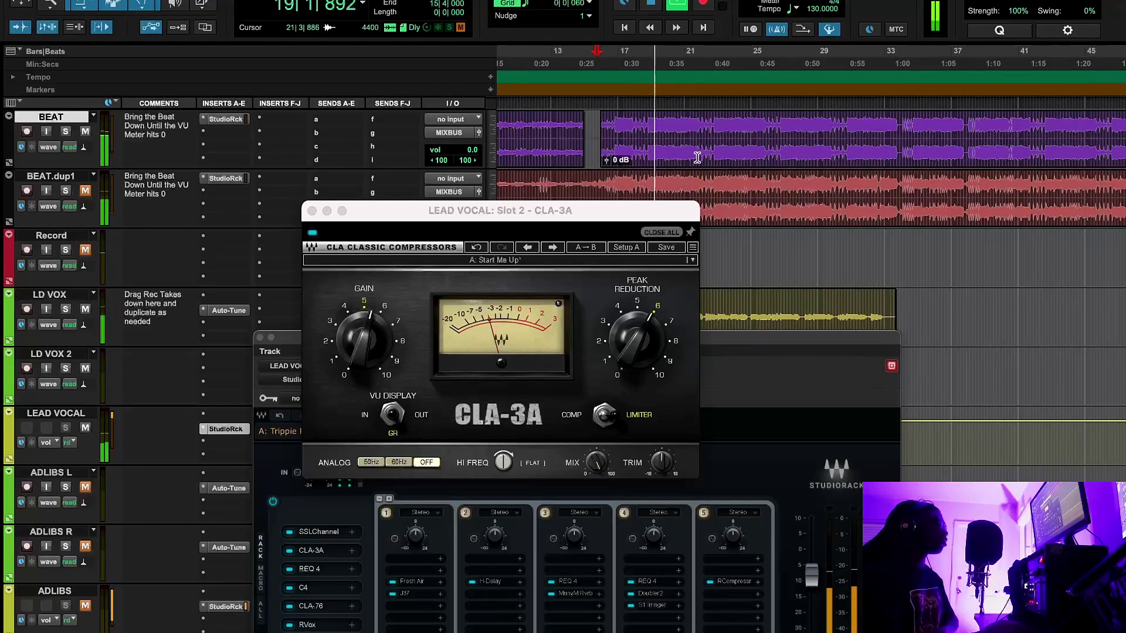
pyautogui.click(313, 233)
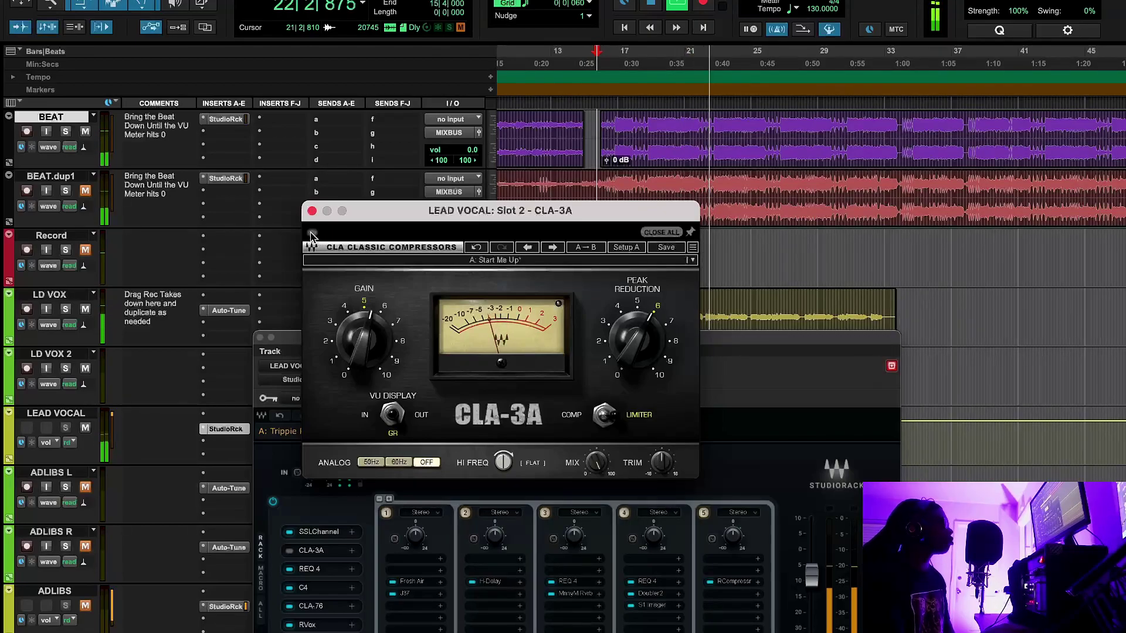
pyautogui.click(312, 233)
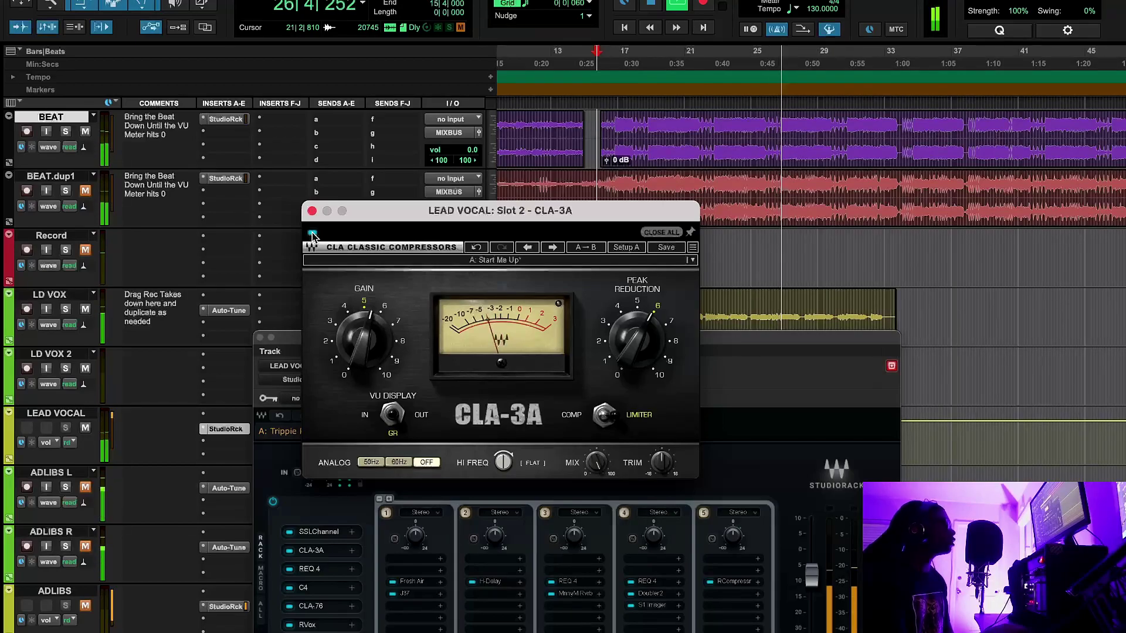
pyautogui.click(312, 234)
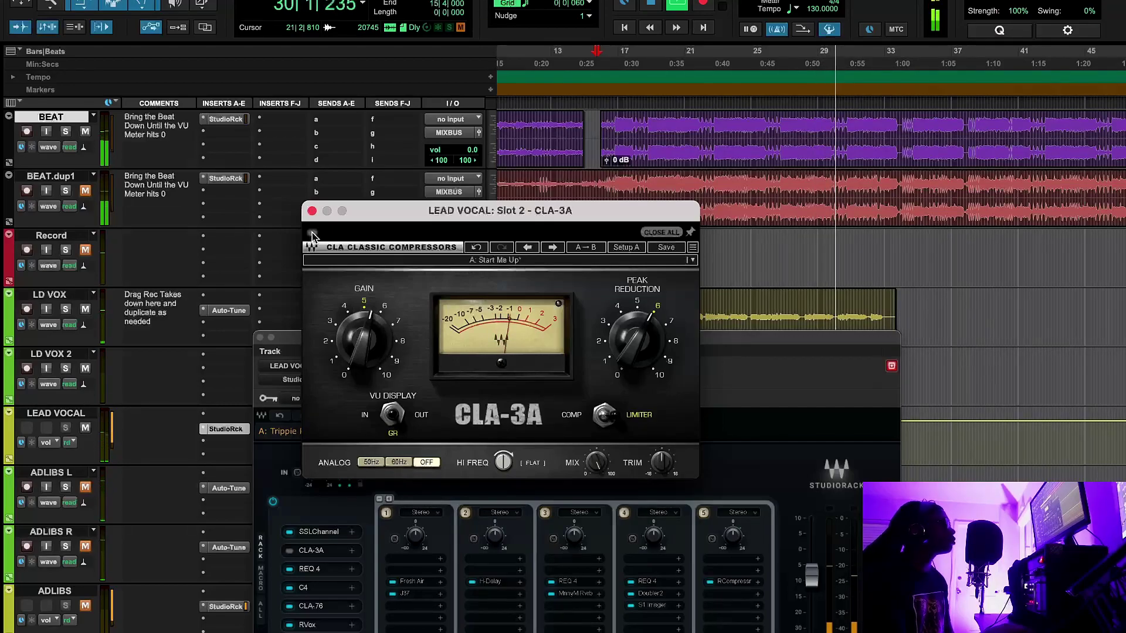
pyautogui.click(312, 233)
pyautogui.click(651, 5)
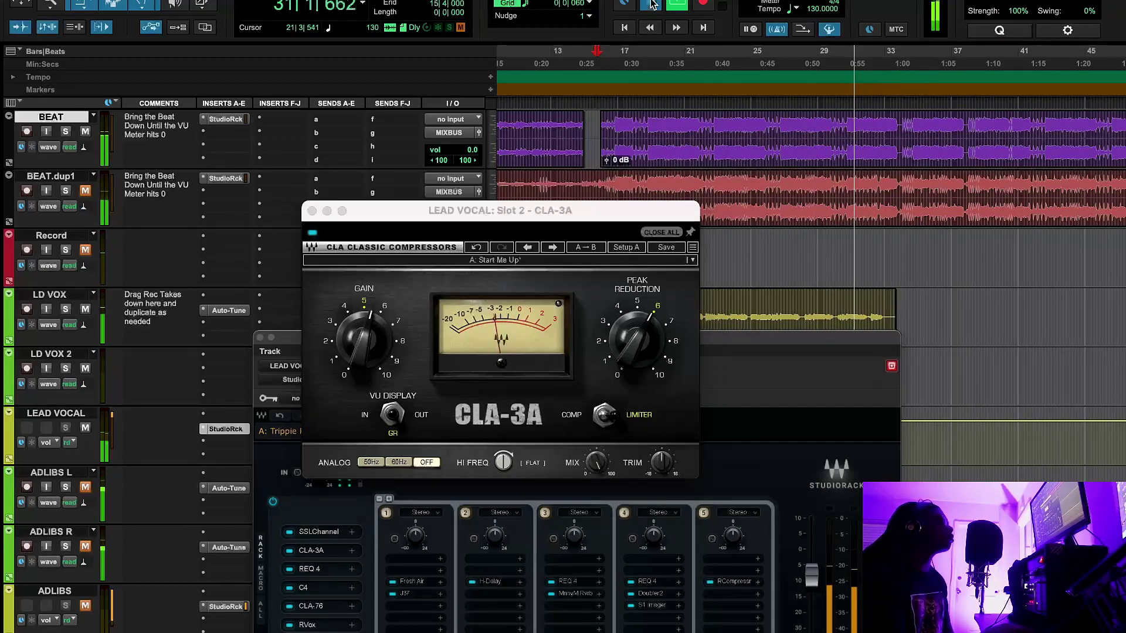
pyautogui.click(312, 210)
pyautogui.moveTo(527, 339); pyautogui.dragTo(550, 159)
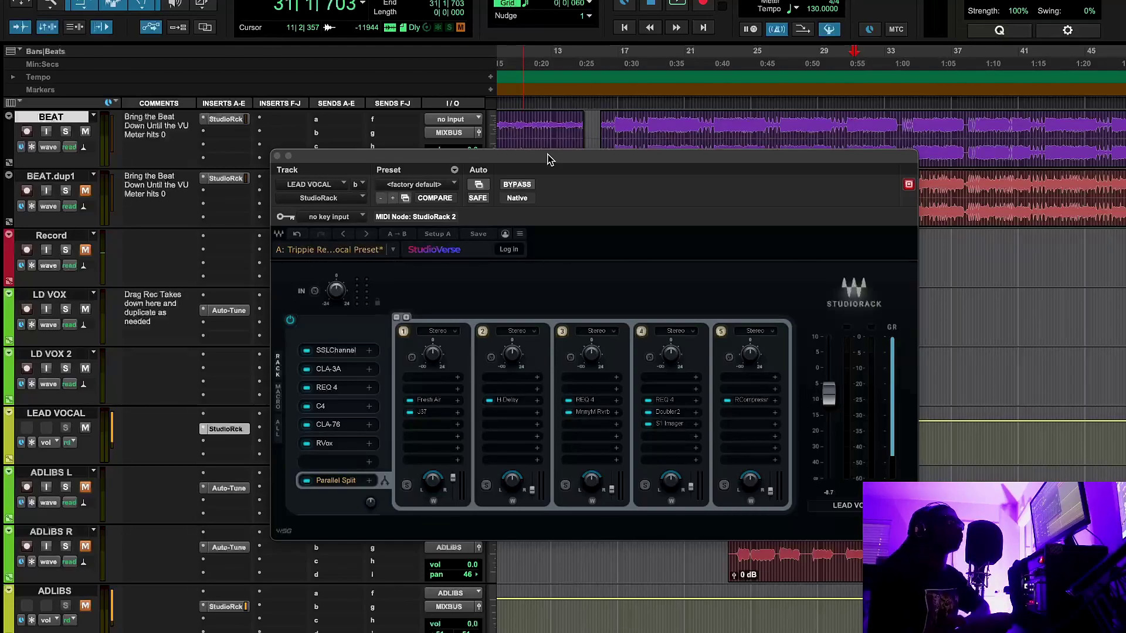
pyautogui.click(576, 399)
pyautogui.moveTo(687, 168); pyautogui.dragTo(666, 177)
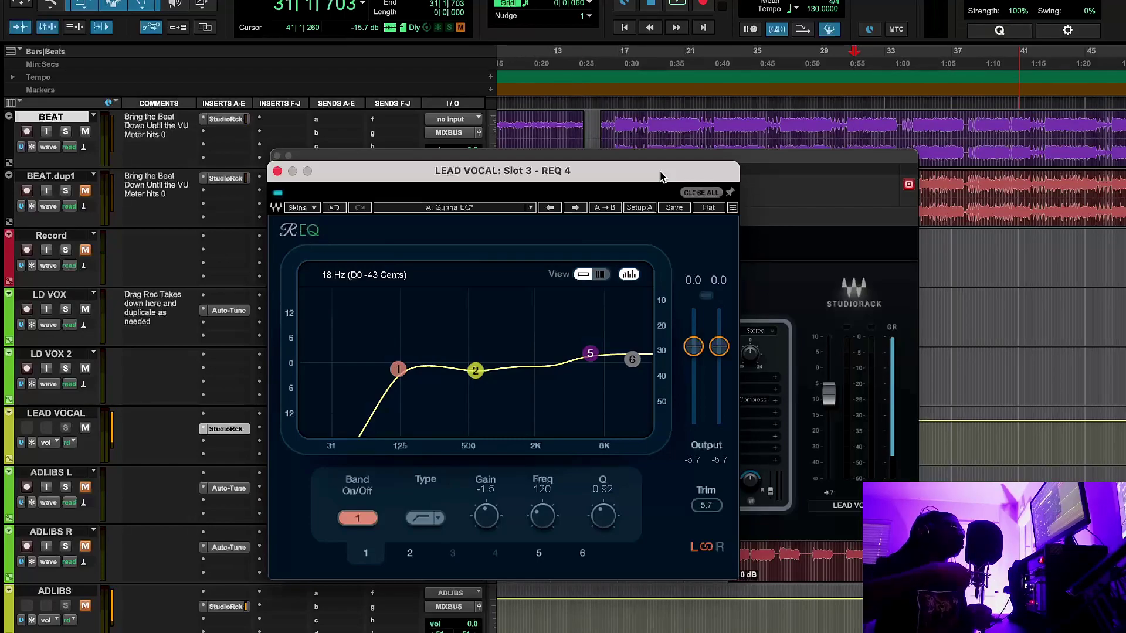
pyautogui.click(619, 69)
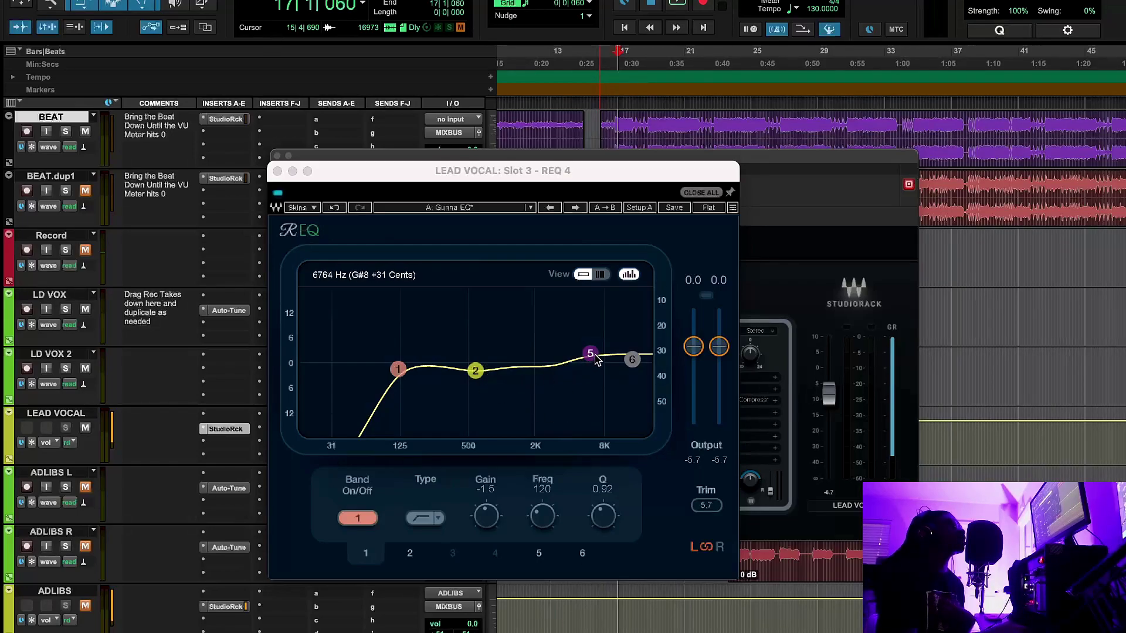
pyautogui.click(676, 4)
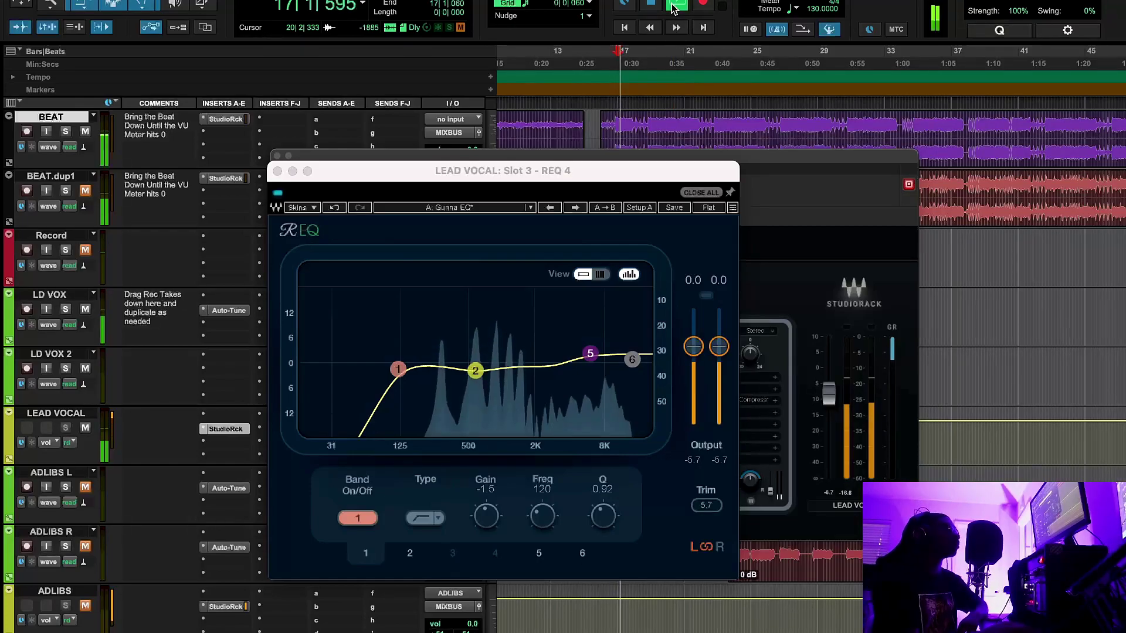
pyautogui.click(279, 198)
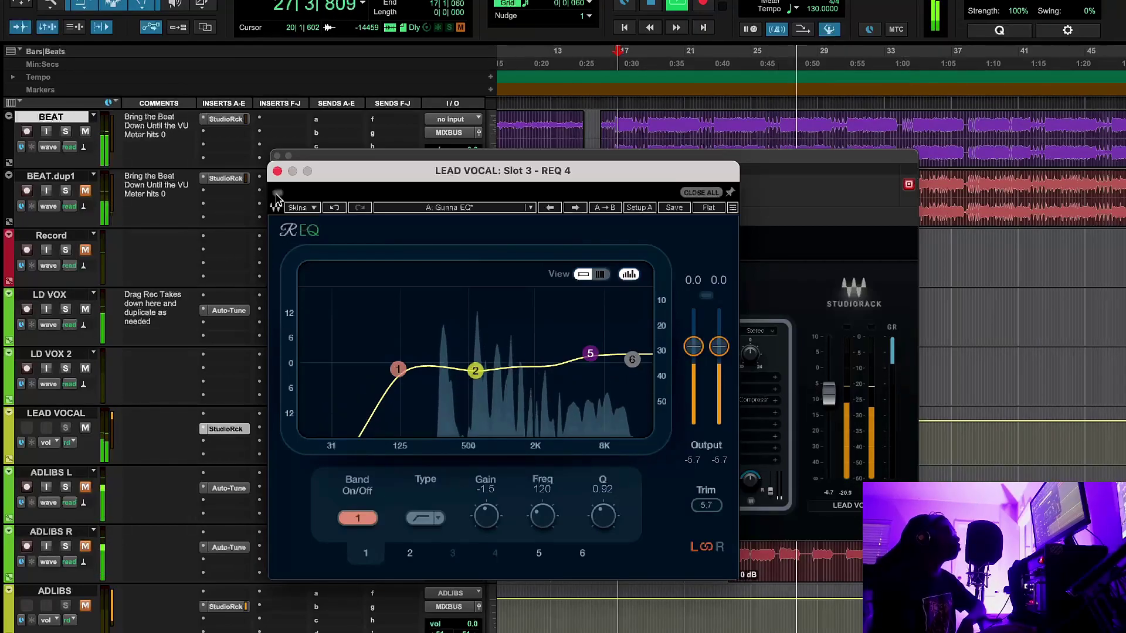
pyautogui.click(670, 6)
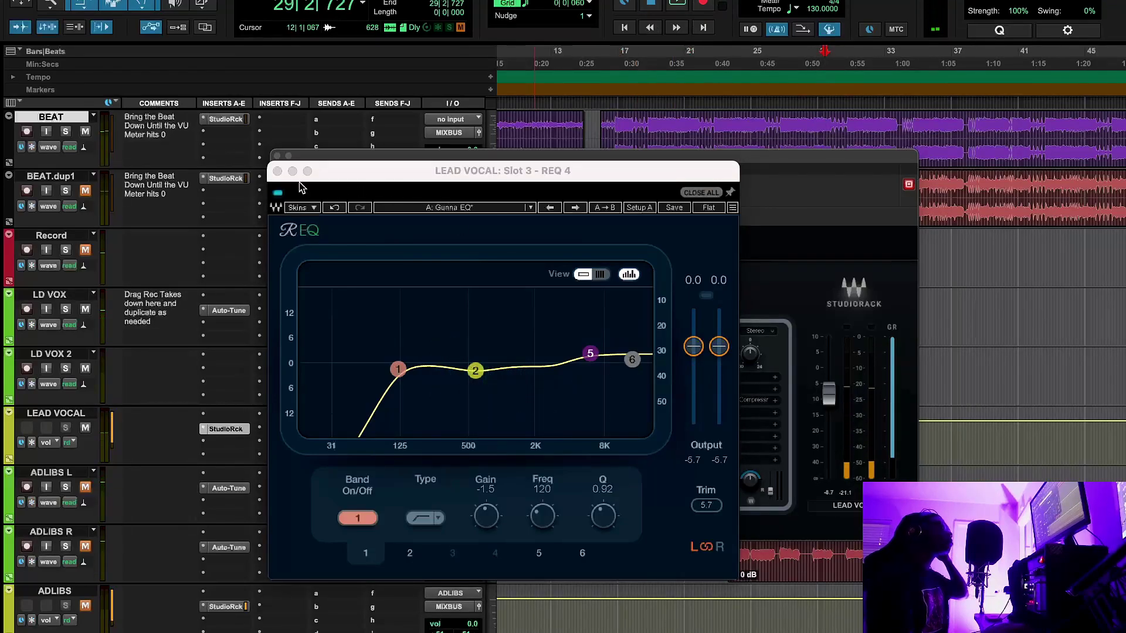
pyautogui.click(278, 170)
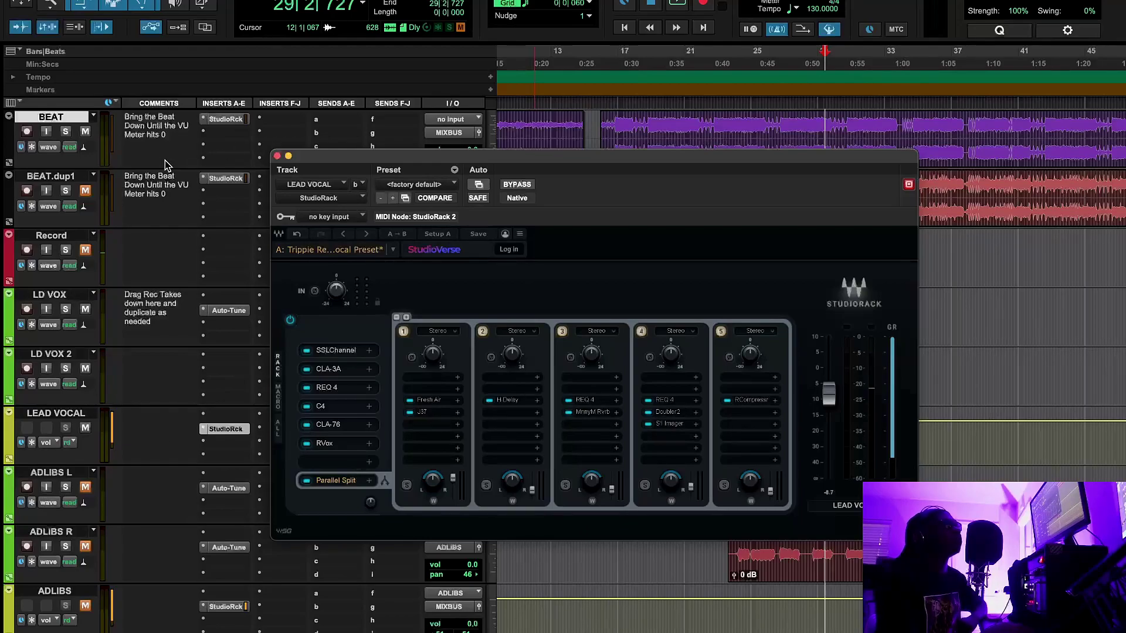
# Step: Open the C4 multiband compressor, position its window, and set playback to start near bar 16
pyautogui.click(321, 406)
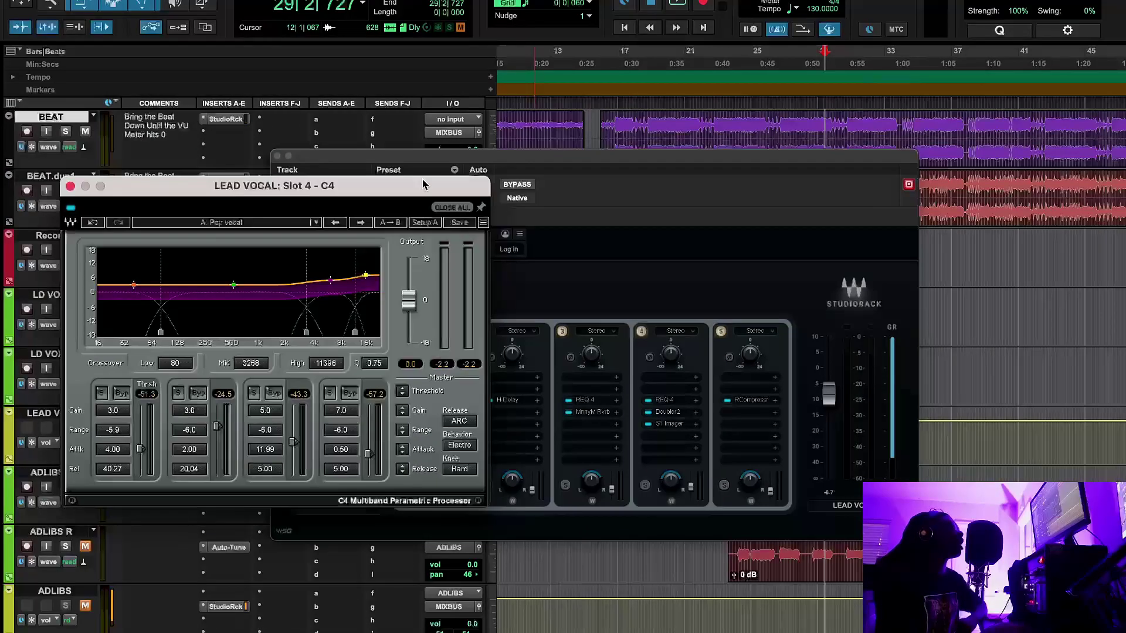
pyautogui.moveTo(428, 181); pyautogui.dragTo(725, 234)
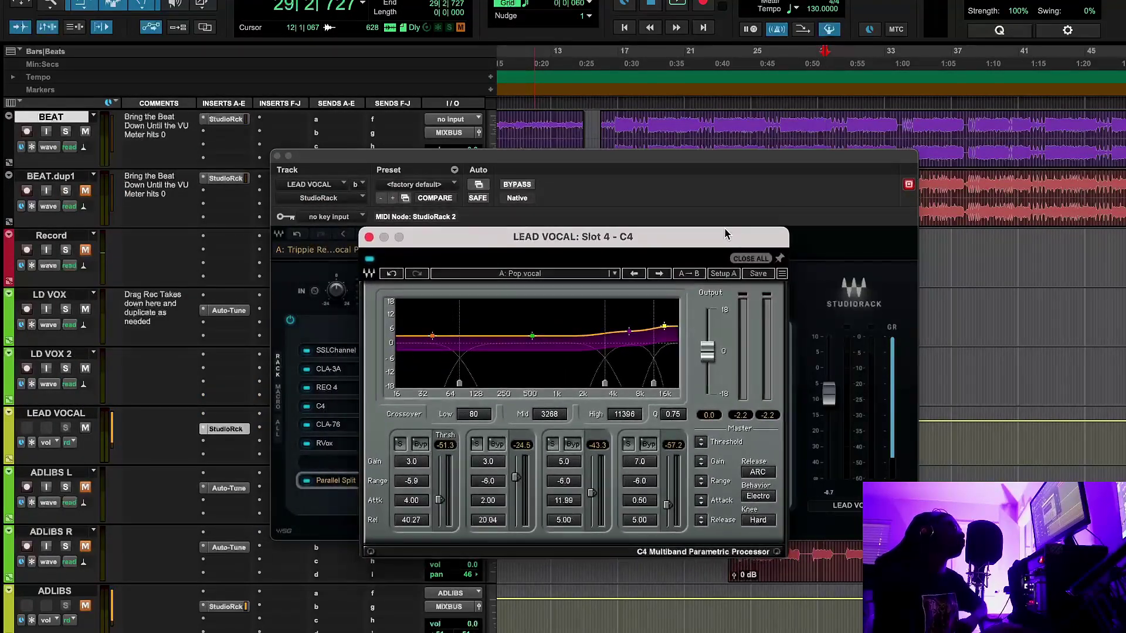
pyautogui.click(490, 482)
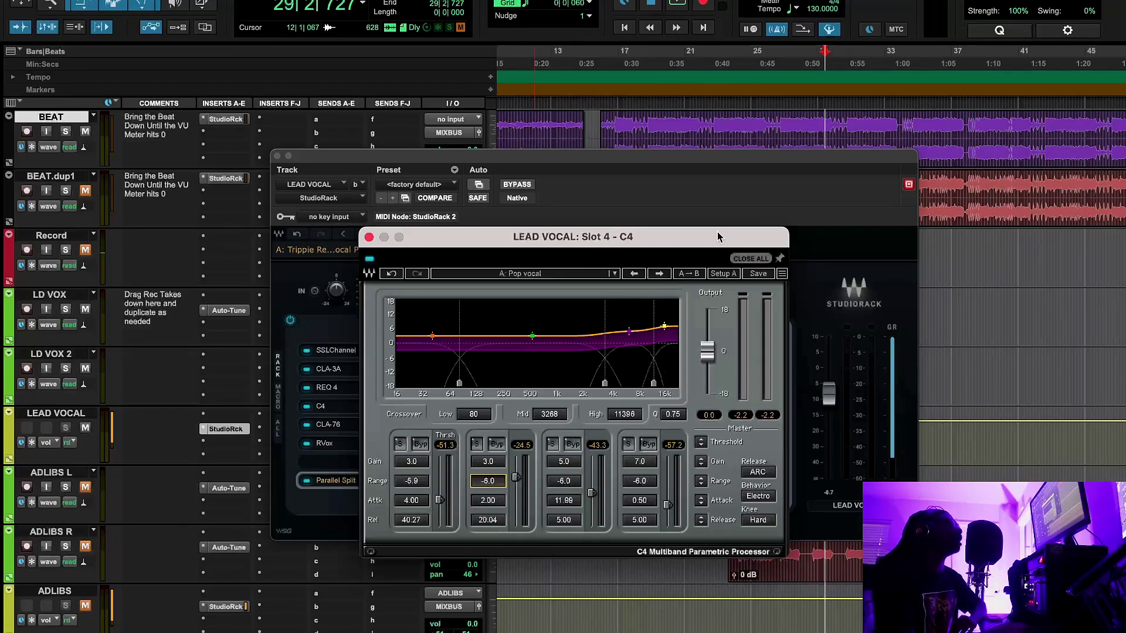
pyautogui.click(617, 63)
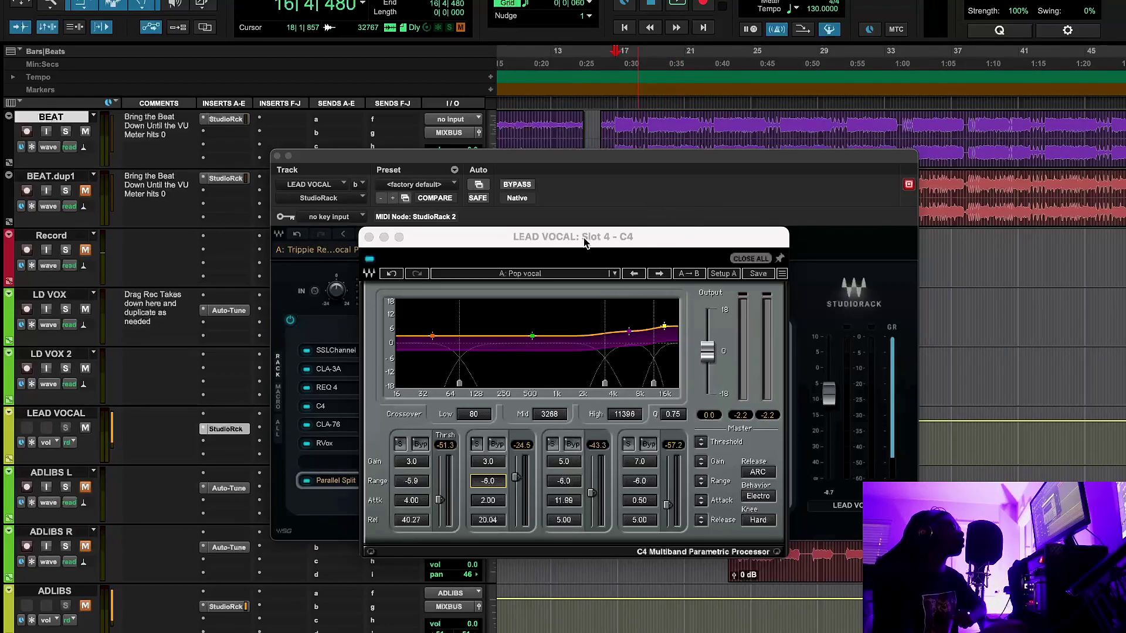
# Step: A/B the C4 Pop vocal compression during playback, leave it enabled, and close it
pyautogui.click(680, 5)
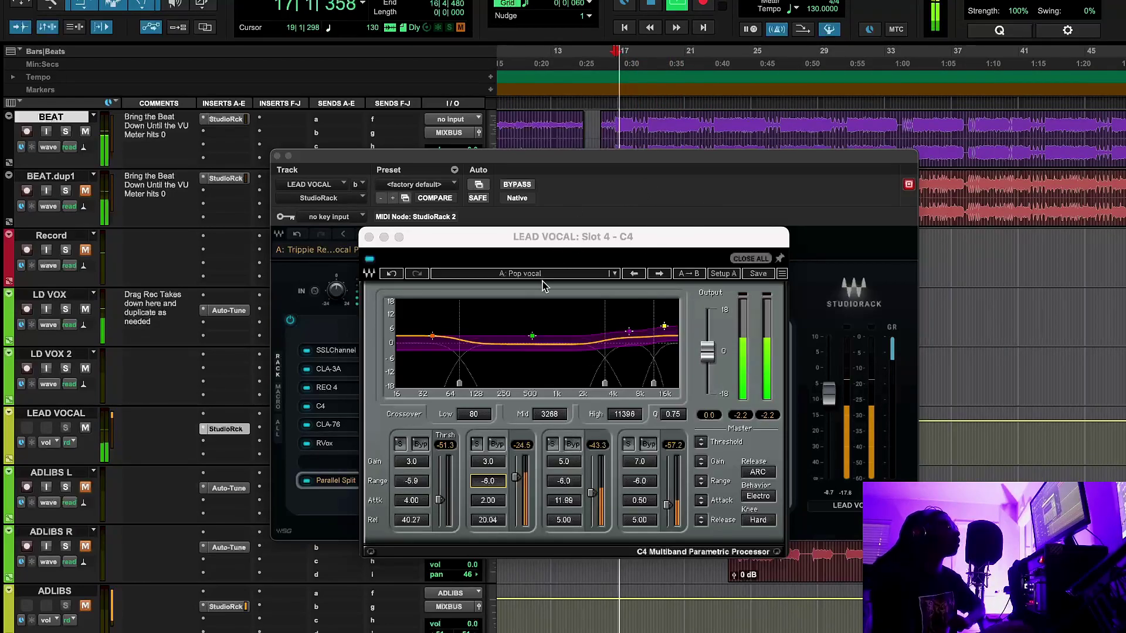
pyautogui.click(369, 259)
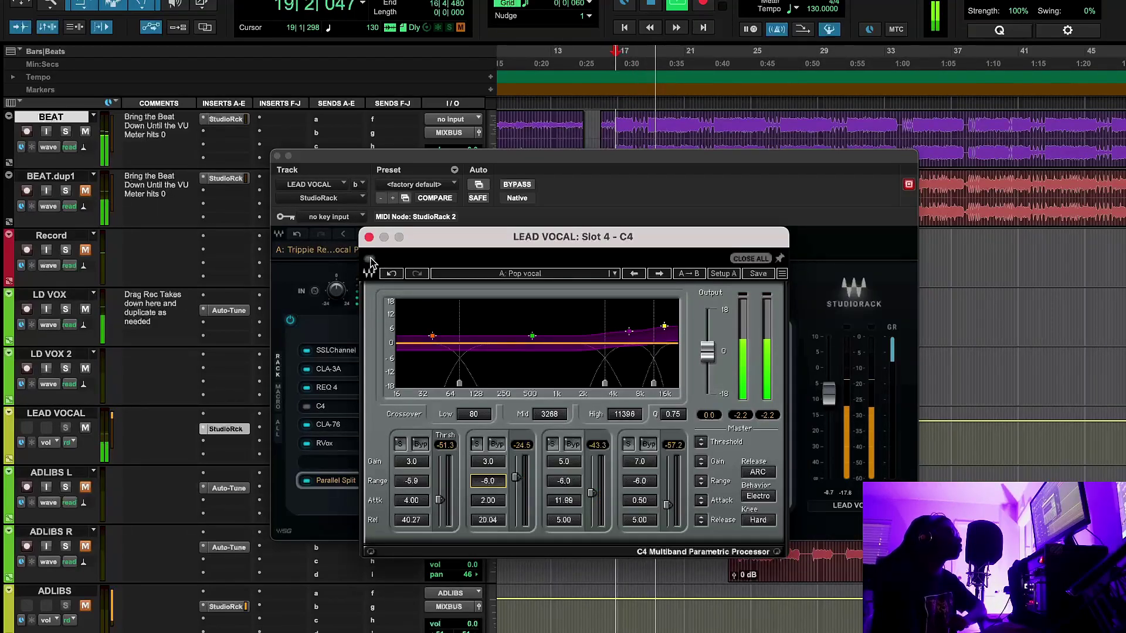
pyautogui.click(369, 259)
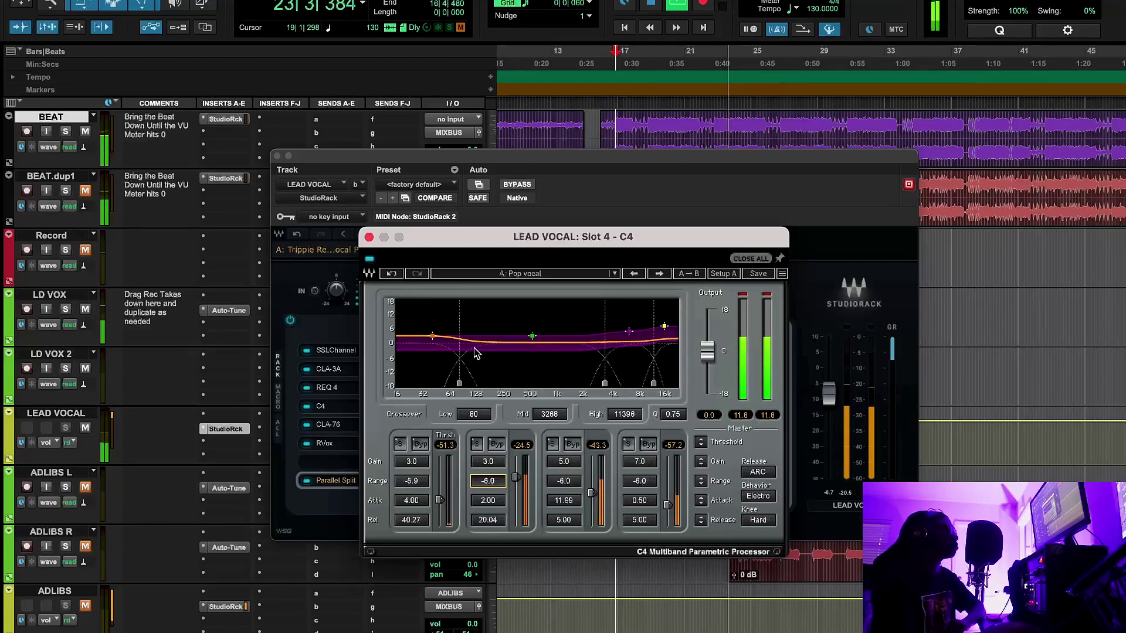
pyautogui.click(768, 293)
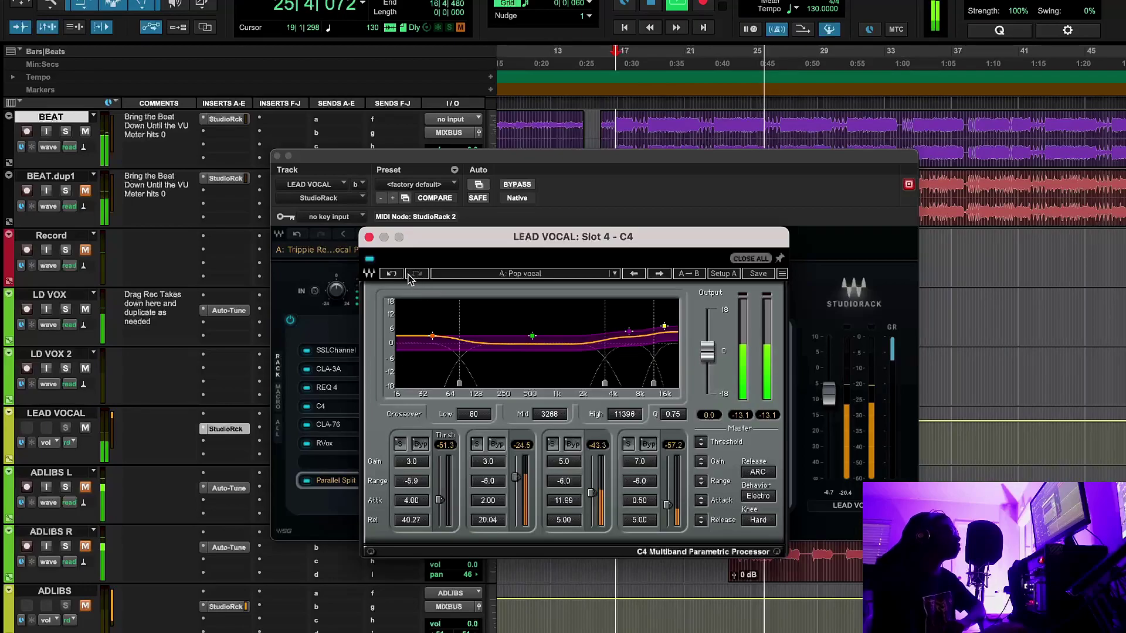
pyautogui.click(369, 259)
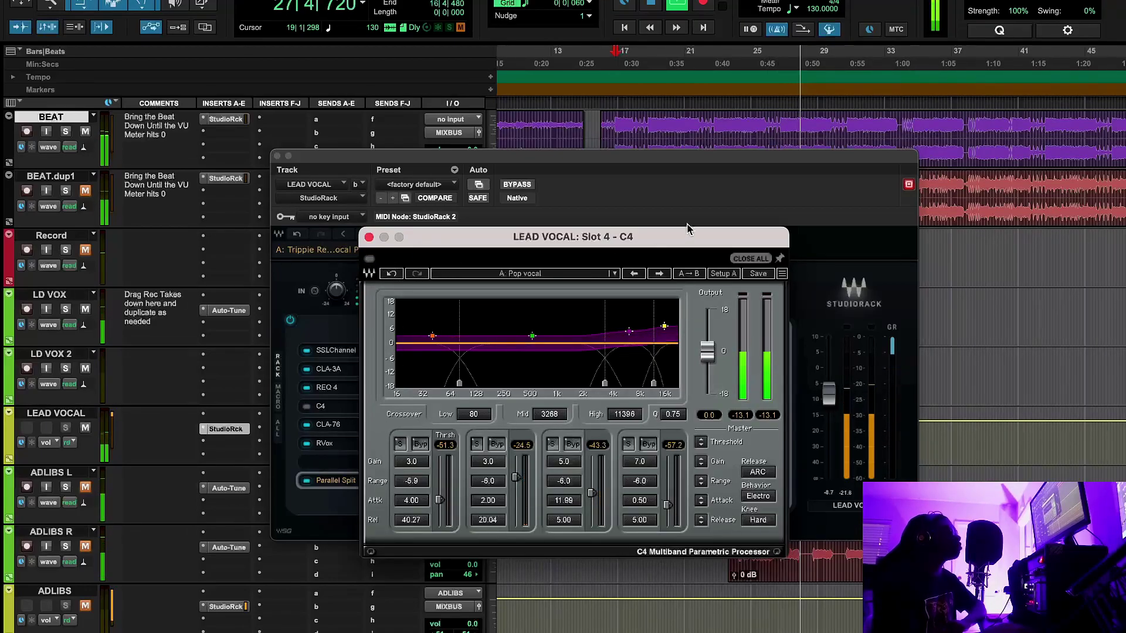
pyautogui.click(652, 7)
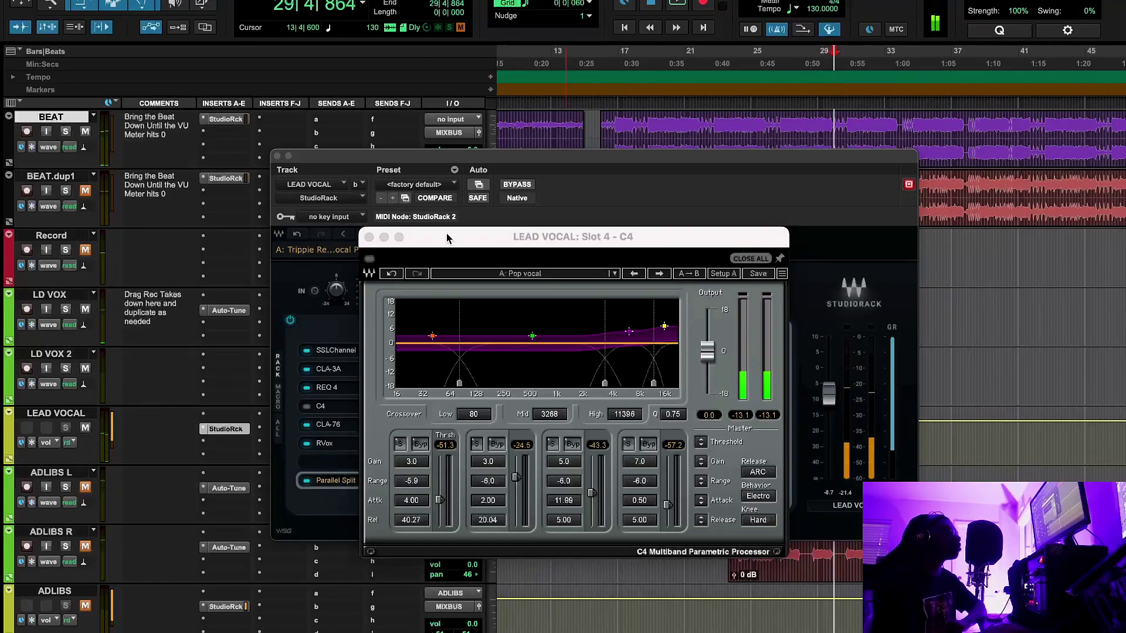
pyautogui.click(369, 258)
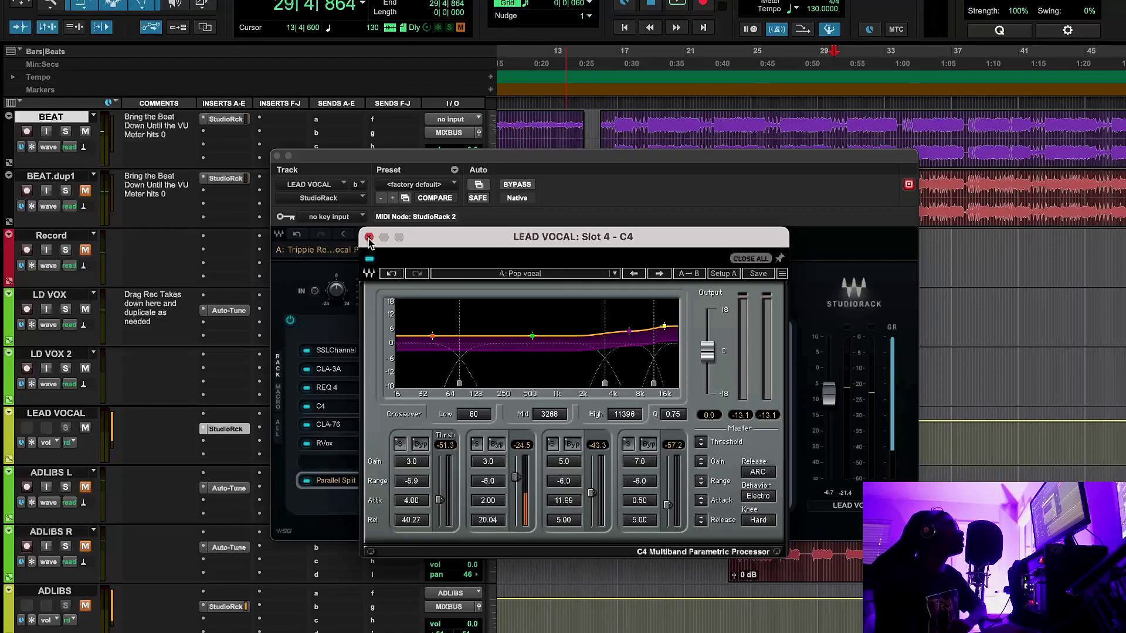
pyautogui.click(369, 238)
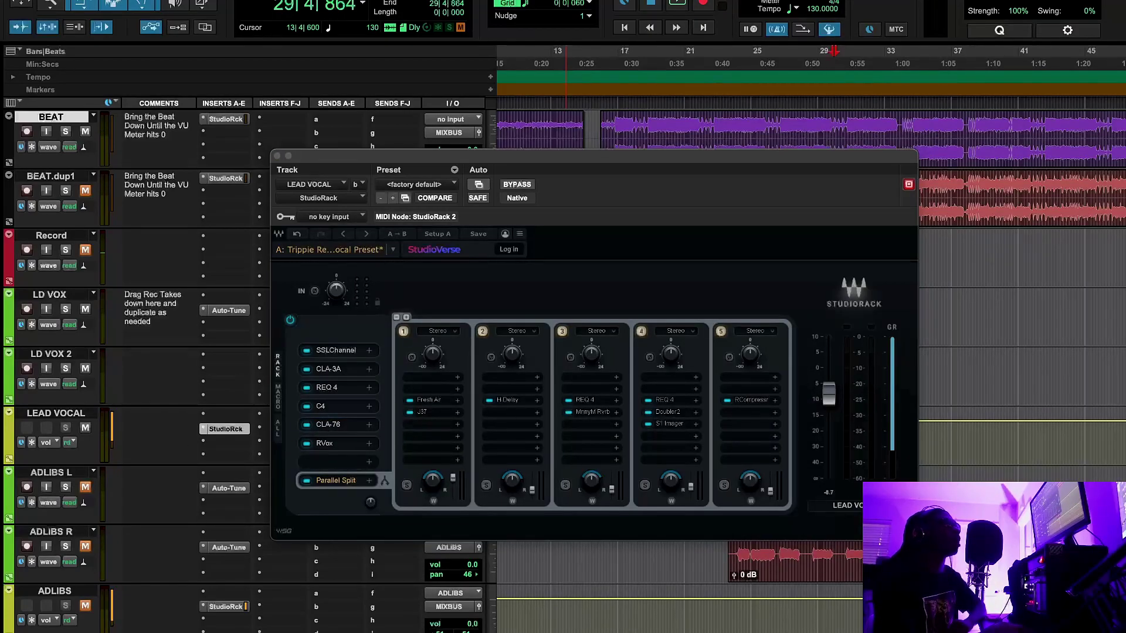
# Step: Open the CLA-76 over the rack and set playback to start at bar 16
pyautogui.click(328, 424)
pyautogui.moveTo(304, 318); pyautogui.dragTo(648, 333)
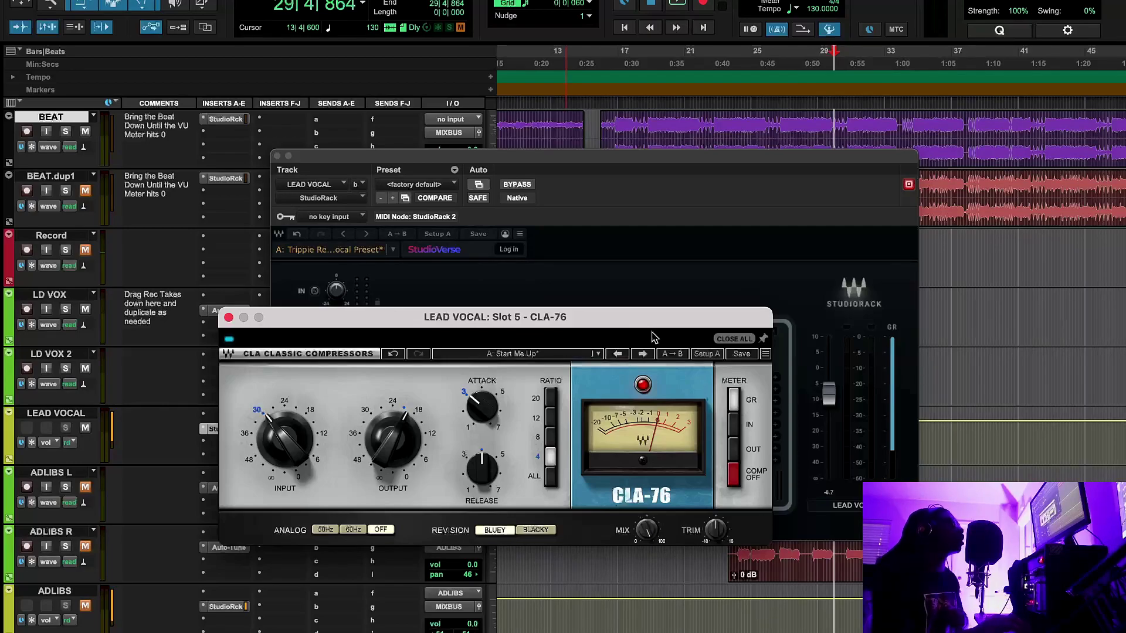
pyautogui.click(628, 61)
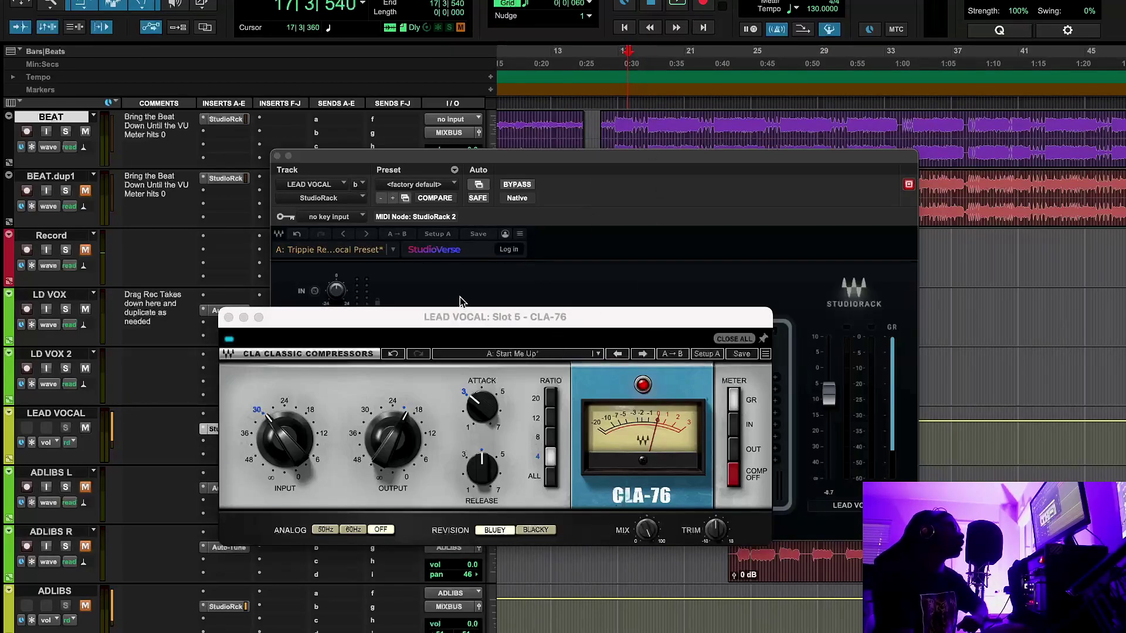
pyautogui.click(635, 384)
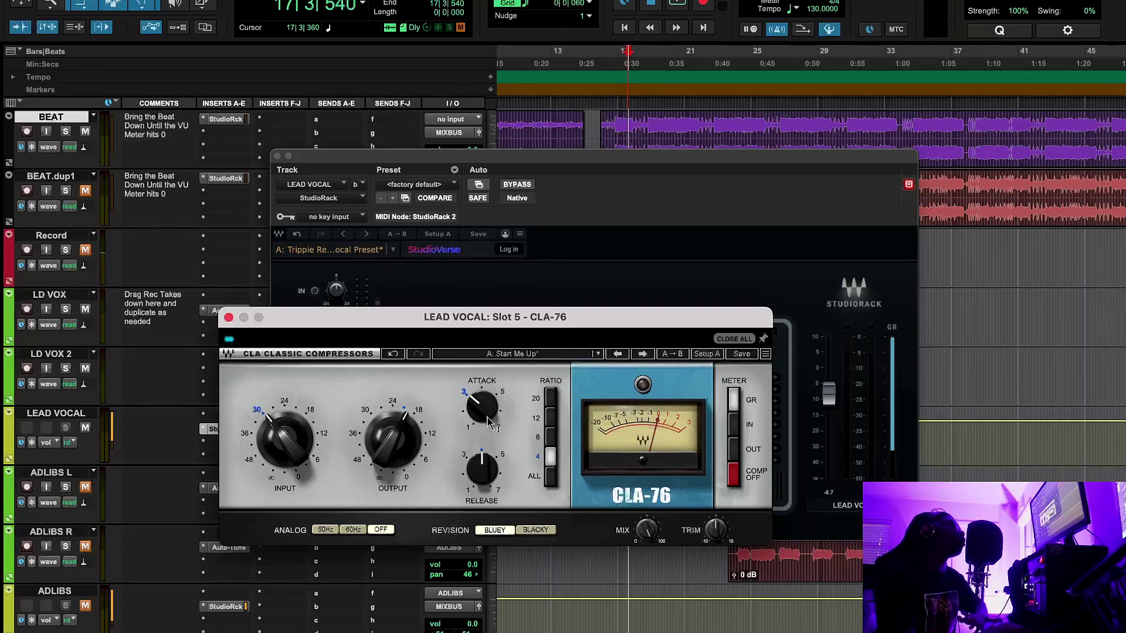
pyautogui.click(619, 61)
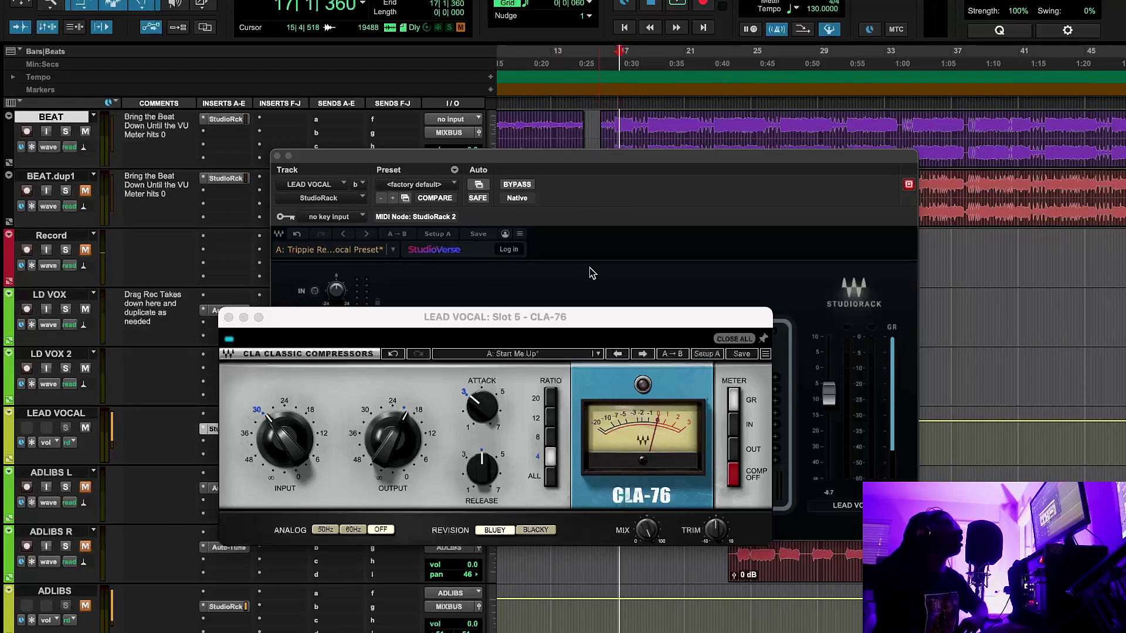
pyautogui.click(482, 473)
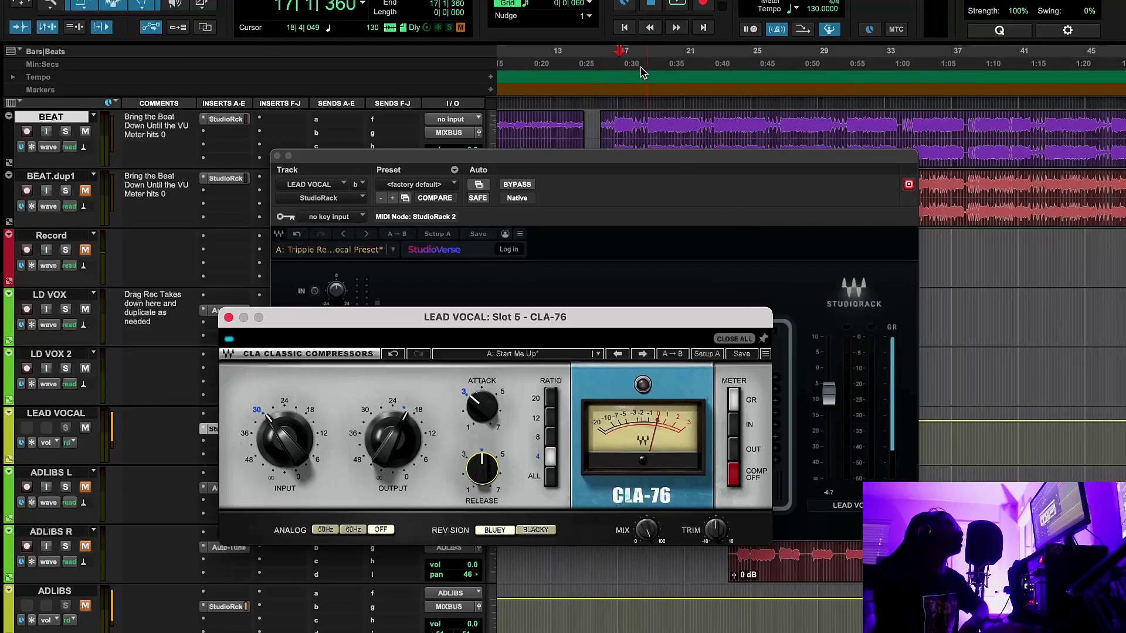
pyautogui.click(607, 56)
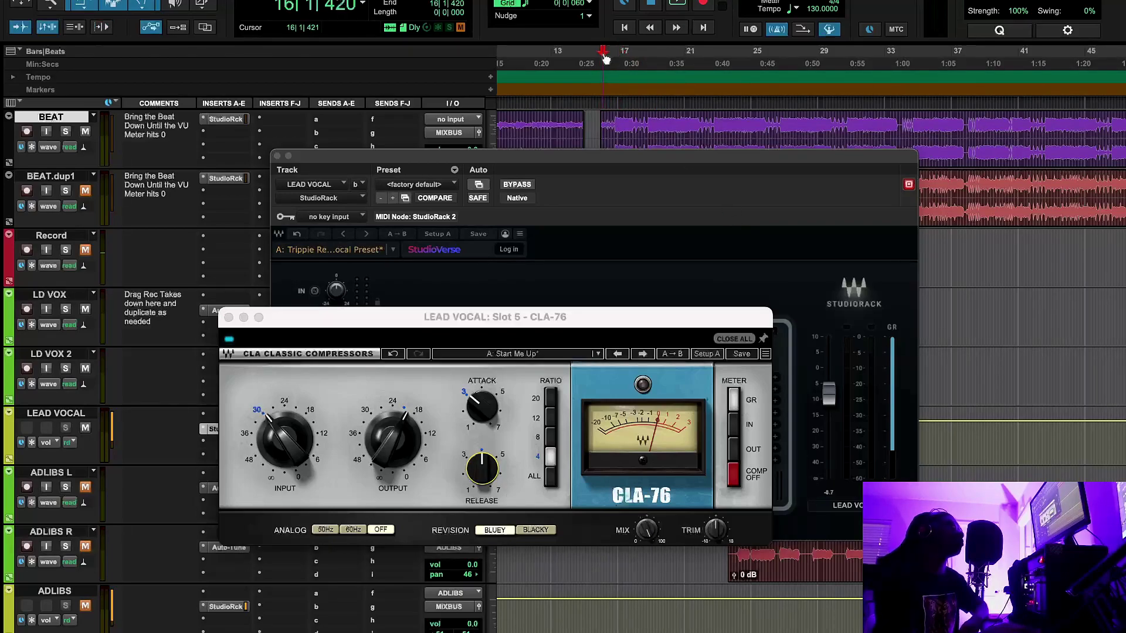
# Step: During playback lower the CLA-76 input slightly, try Blacky, return to Bluey, and close it
pyautogui.click(678, 4)
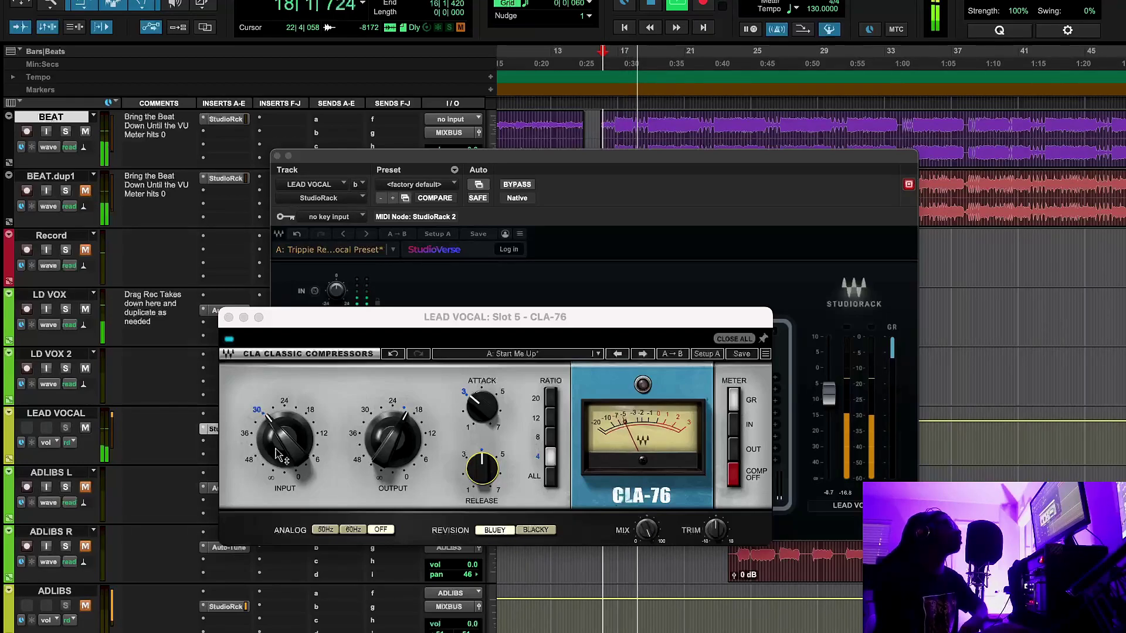
pyautogui.moveTo(278, 455); pyautogui.dragTo(277, 463)
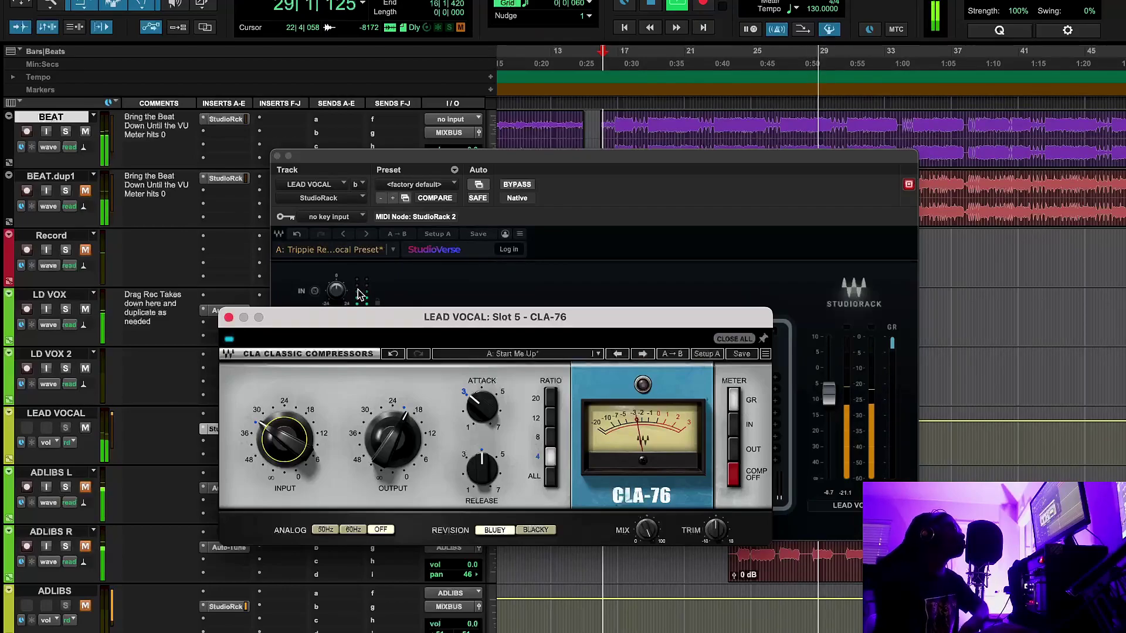
pyautogui.click(541, 529)
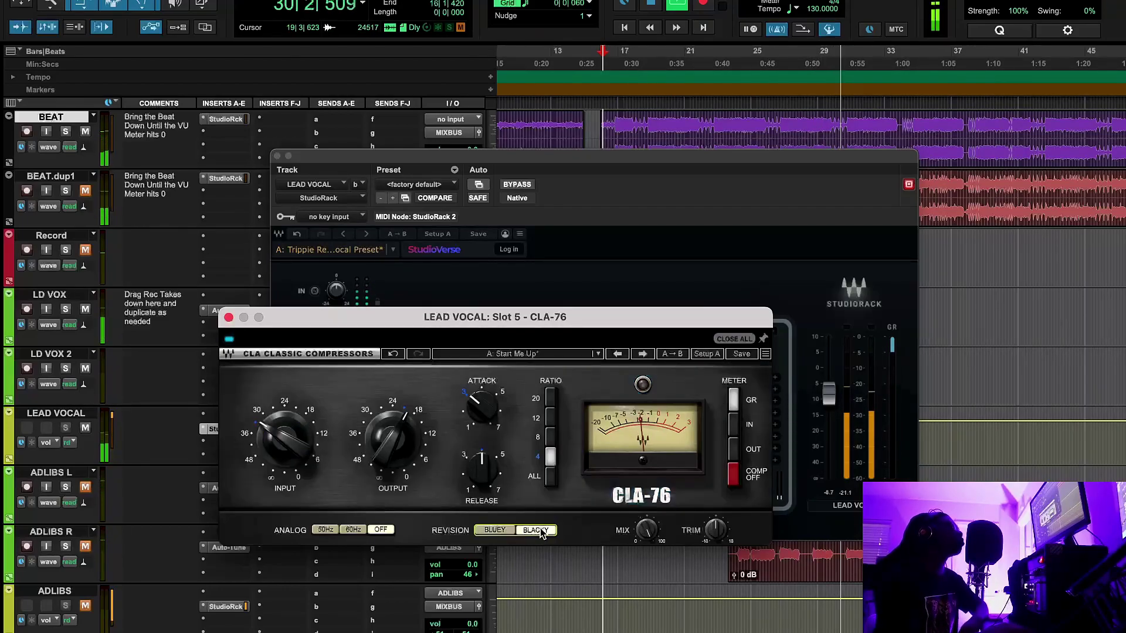
pyautogui.click(491, 529)
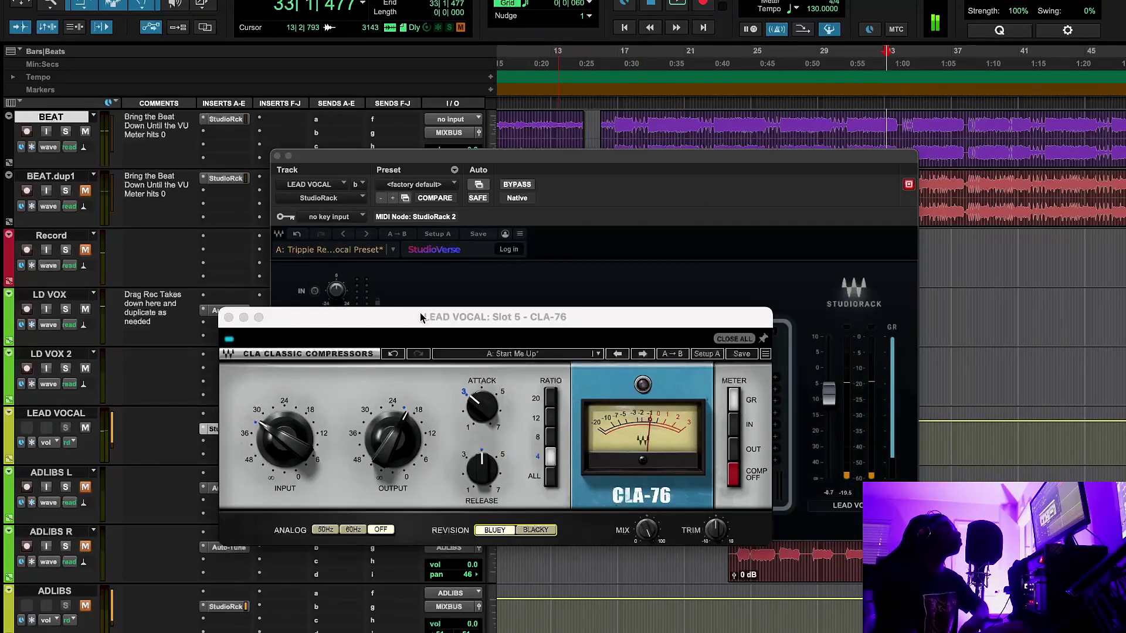
pyautogui.click(228, 318)
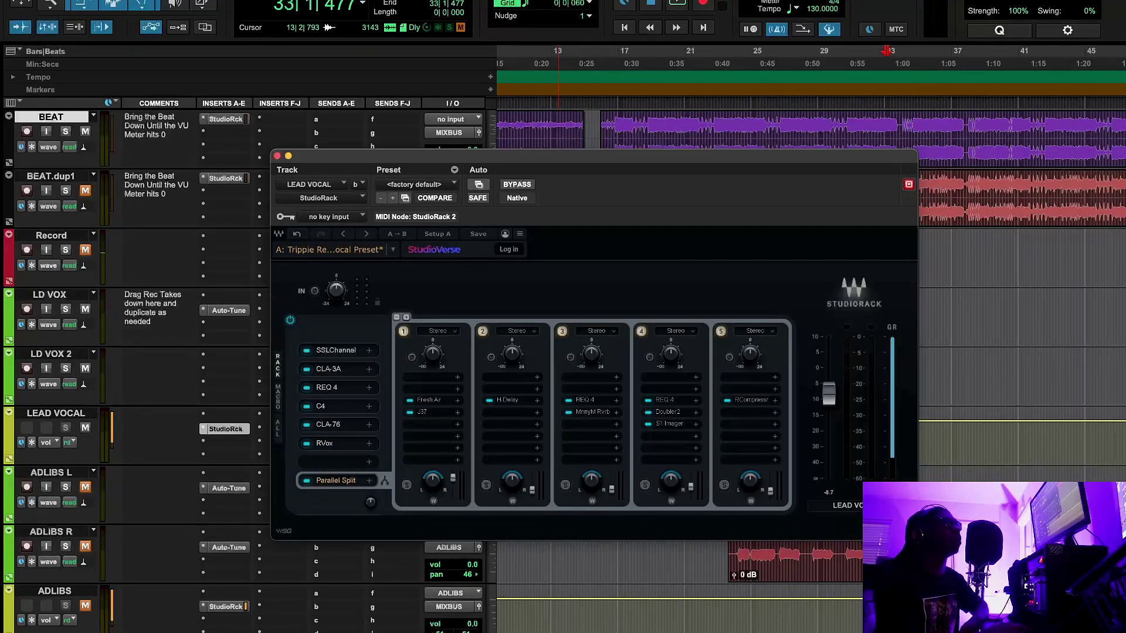
# Step: Open RVox beside the rack and set playback to start near bar 18
pyautogui.click(325, 444)
pyautogui.moveTo(229, 288); pyautogui.dragTo(420, 289)
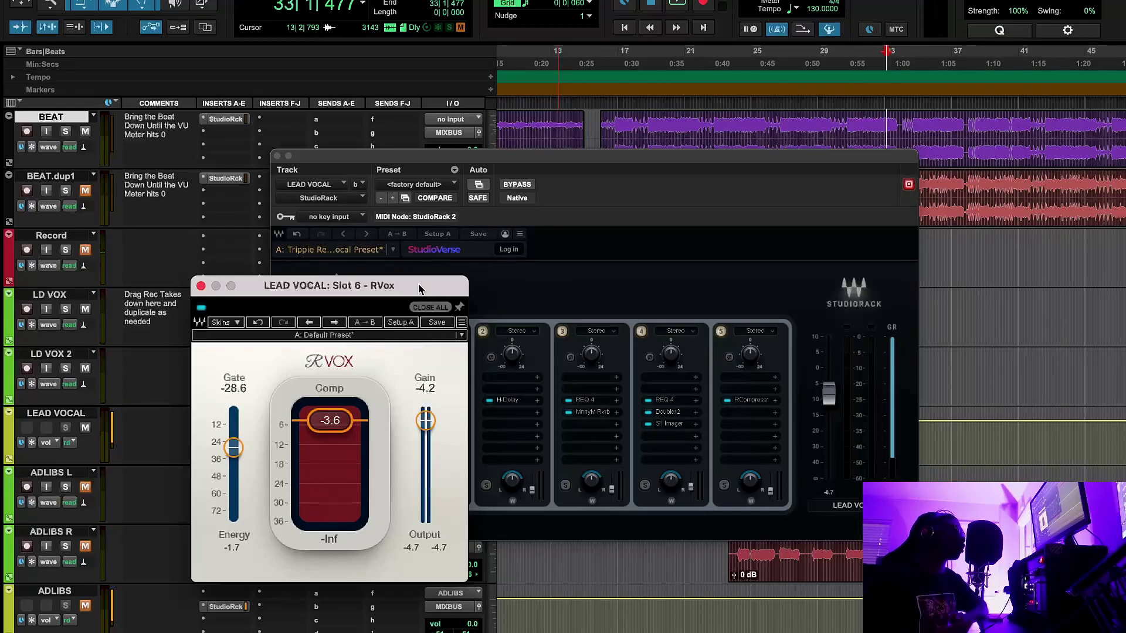
pyautogui.click(610, 64)
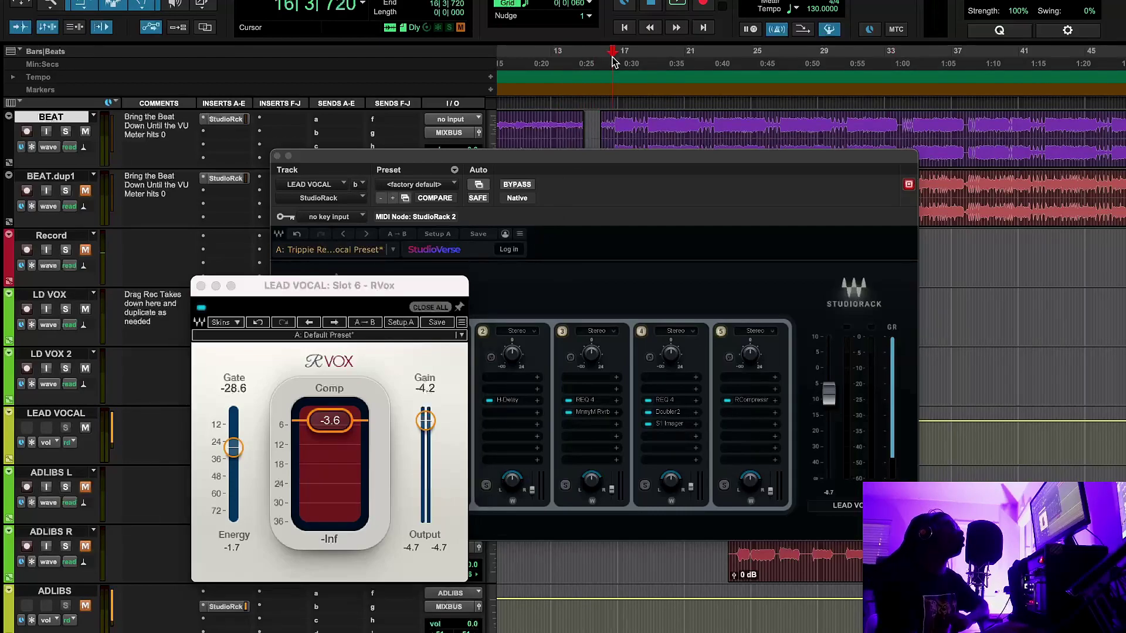
pyautogui.click(635, 58)
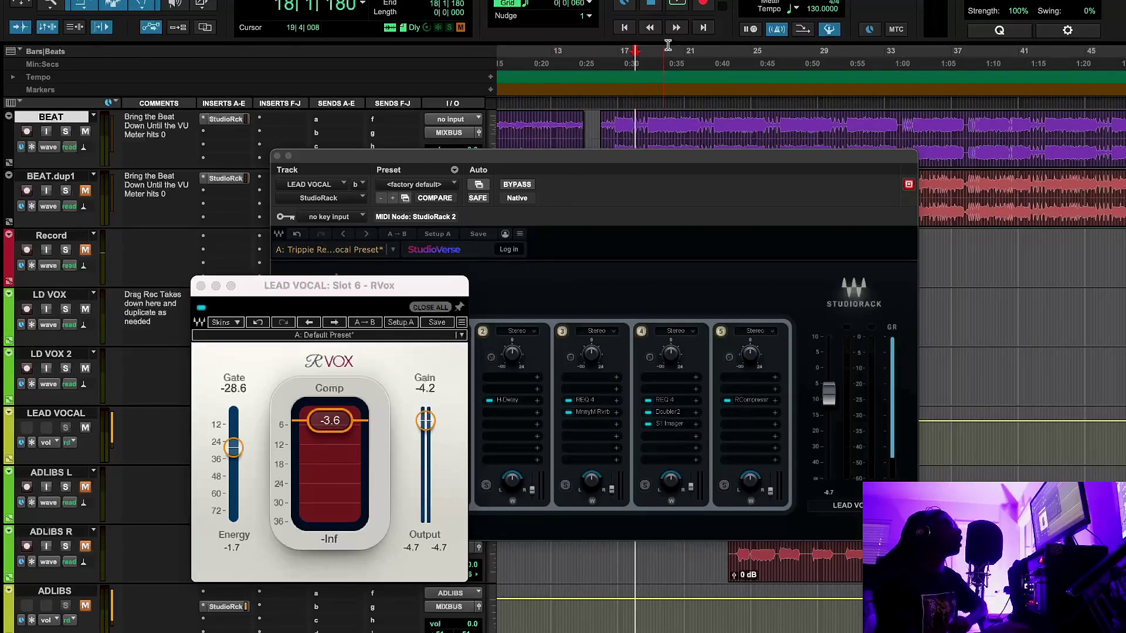
# Step: A/B RVox (Comp -3.6, Gain -4.2) twice during playback, leave it on, and close it
pyautogui.click(672, 7)
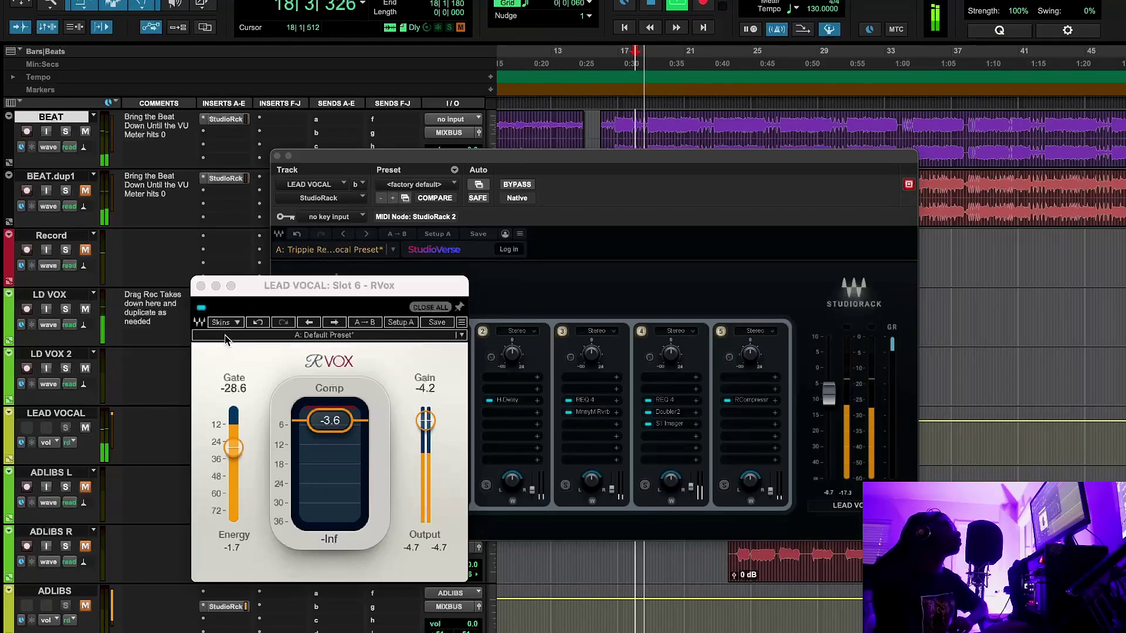
pyautogui.click(202, 309)
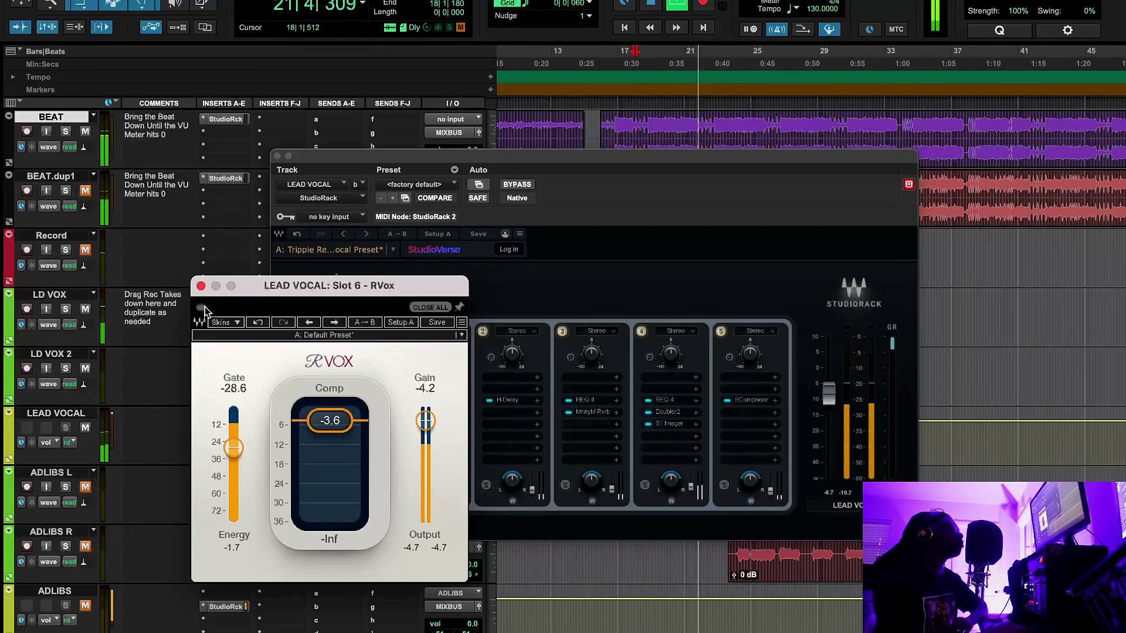
pyautogui.click(201, 308)
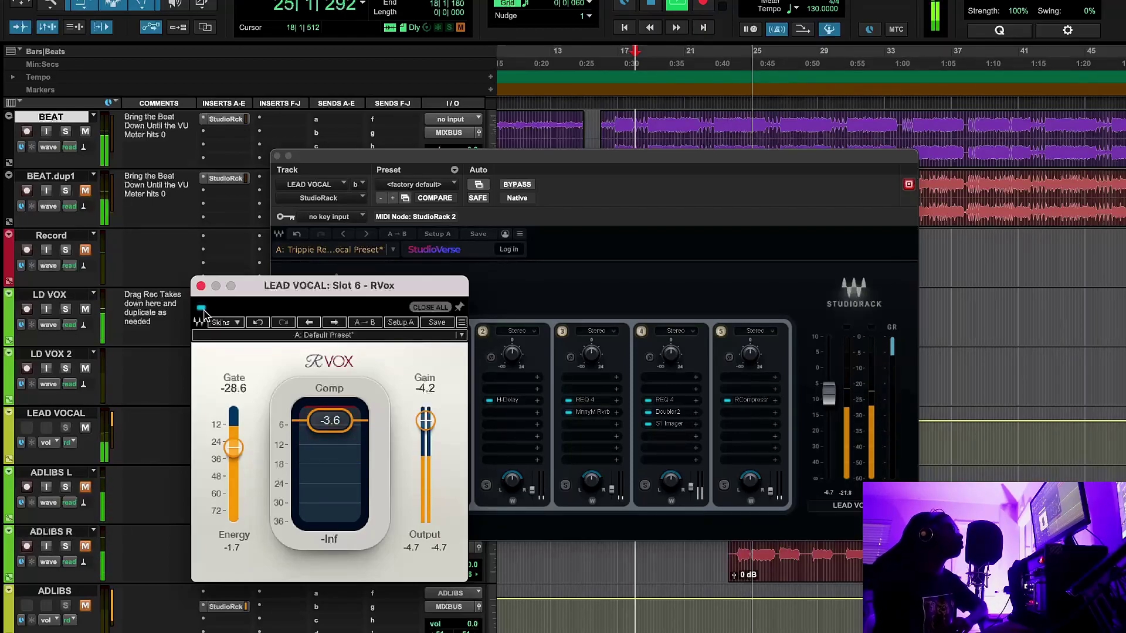
pyautogui.click(202, 308)
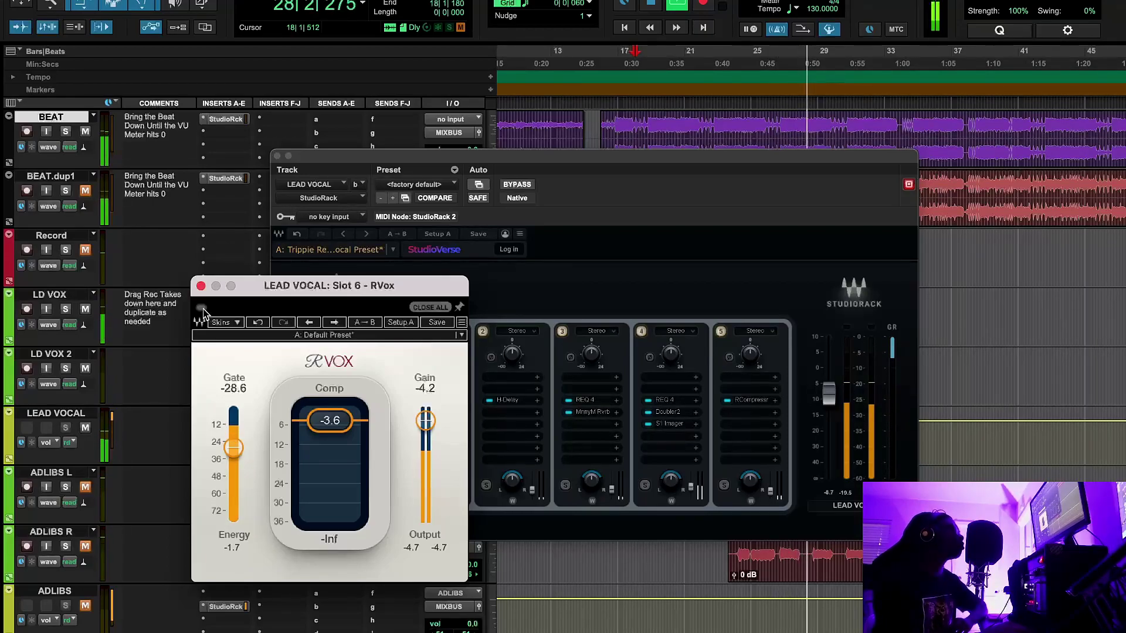
pyautogui.click(202, 307)
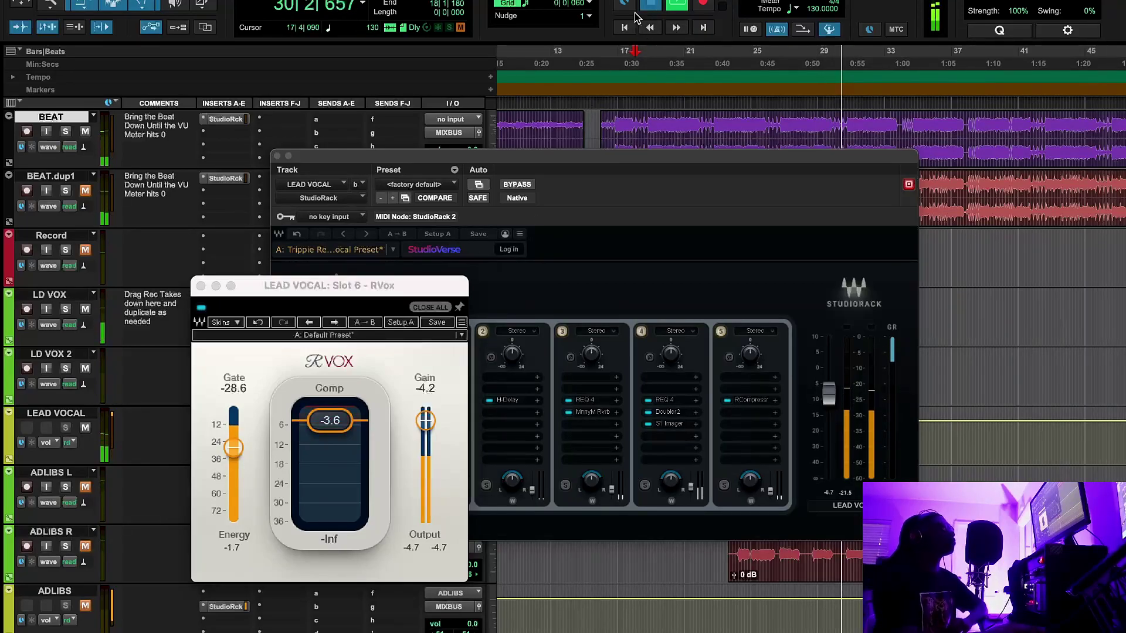
pyautogui.click(201, 286)
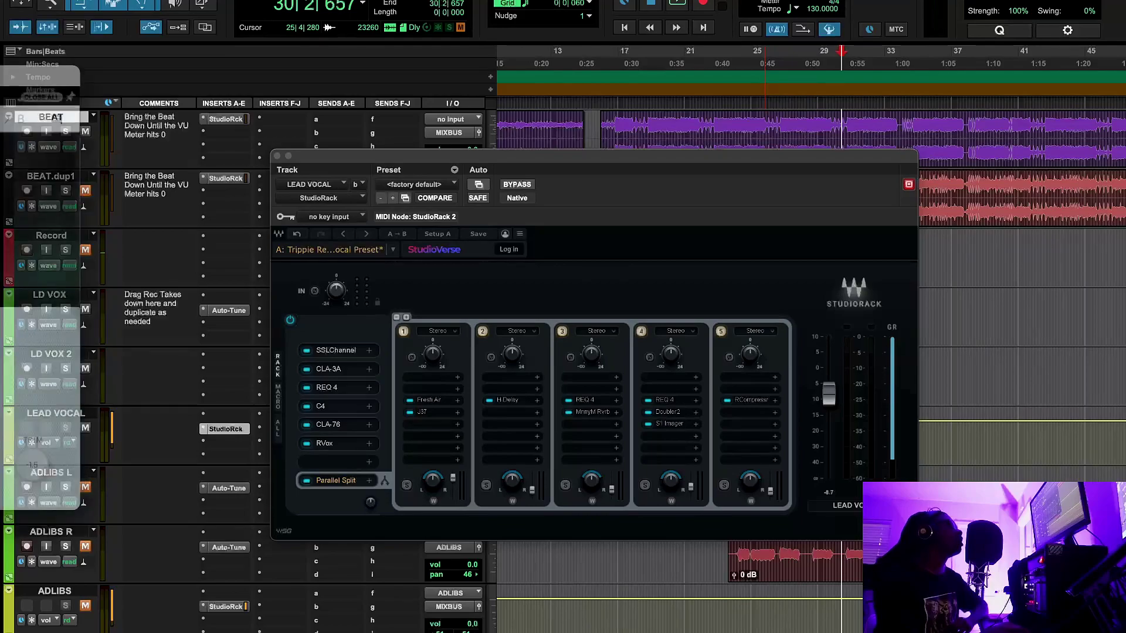
pyautogui.click(429, 399)
pyautogui.moveTo(411, 154); pyautogui.dragTo(559, 228)
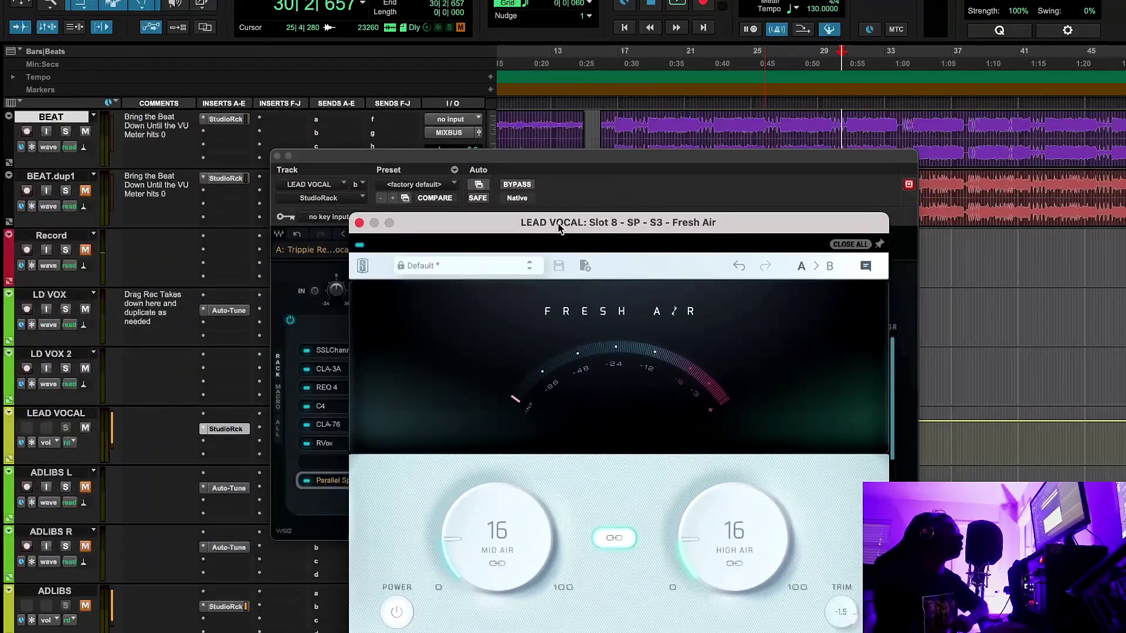
pyautogui.click(622, 68)
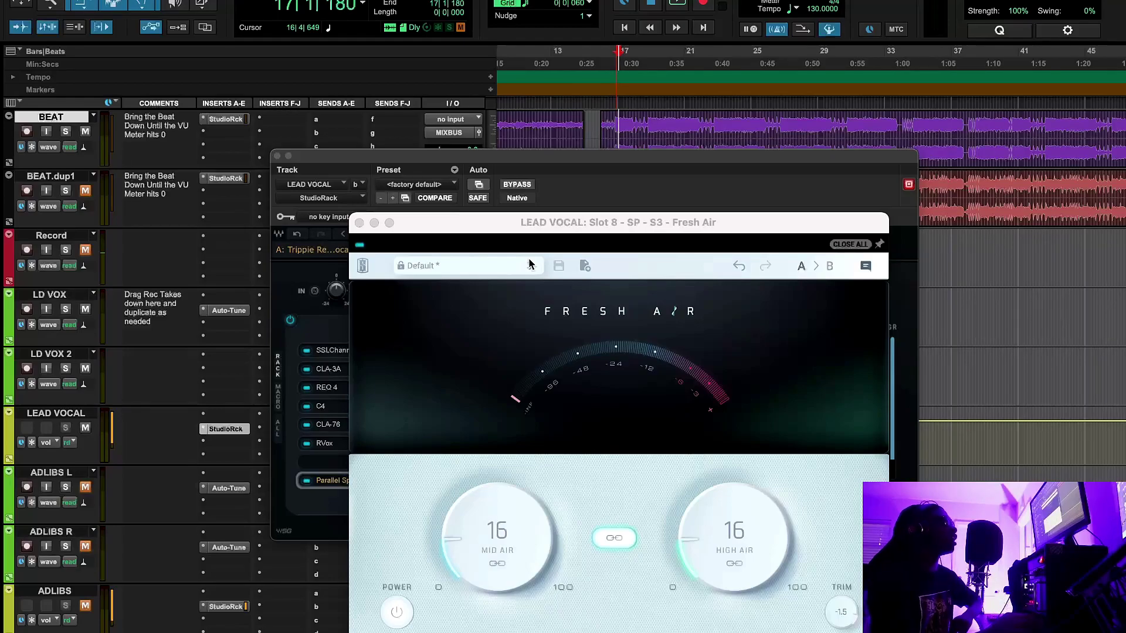
pyautogui.press('space')
pyautogui.click(627, 203)
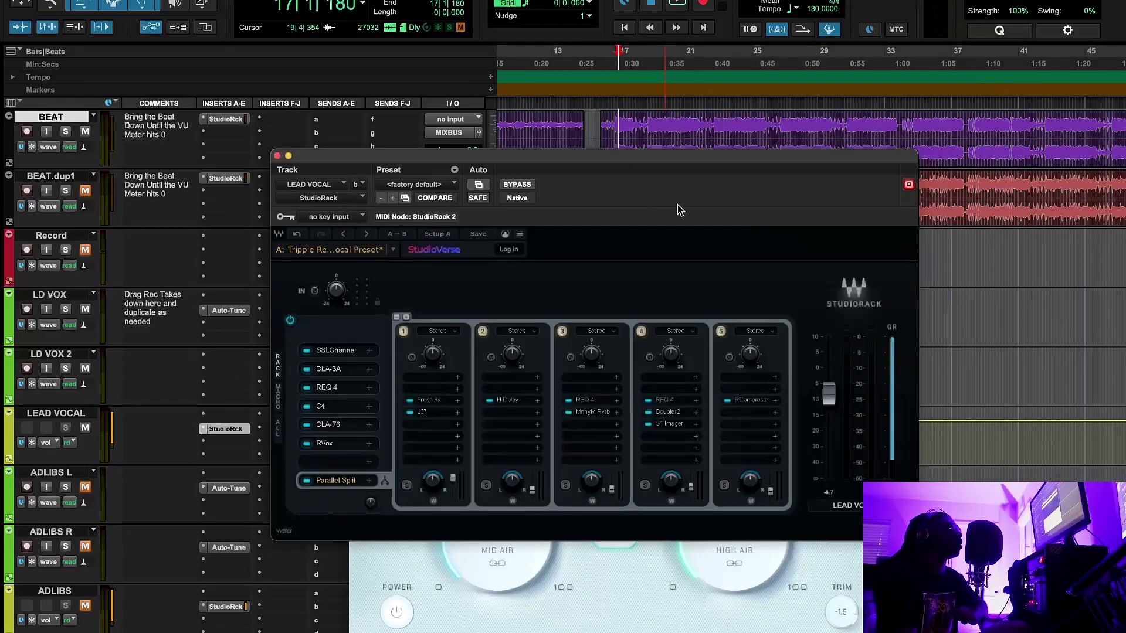
pyautogui.click(643, 568)
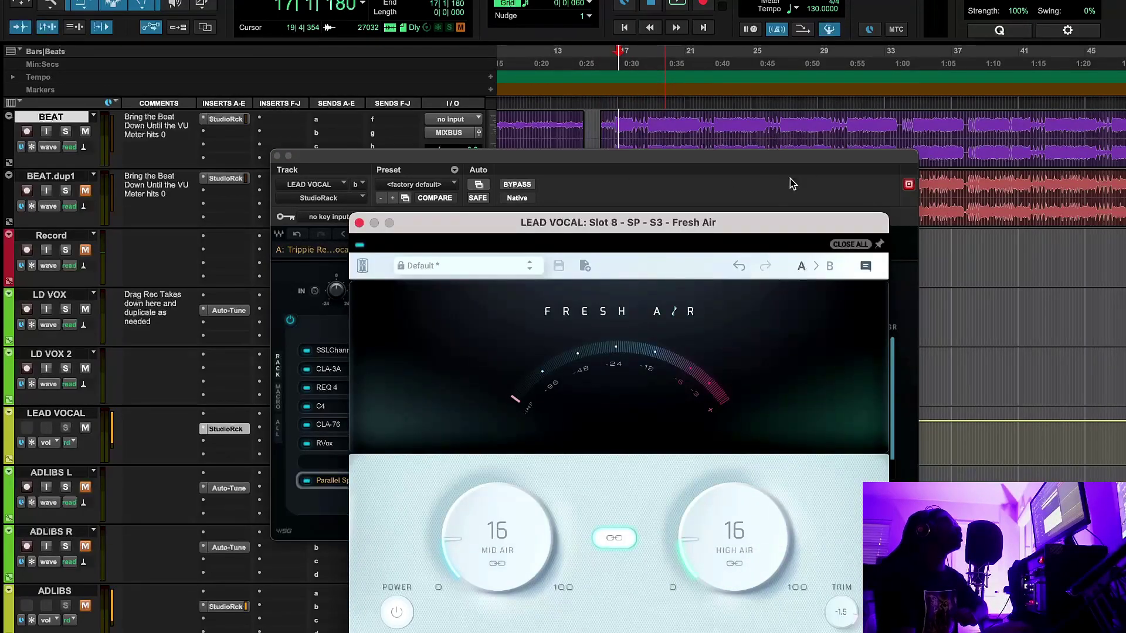
pyautogui.click(637, 69)
pyautogui.click(680, 6)
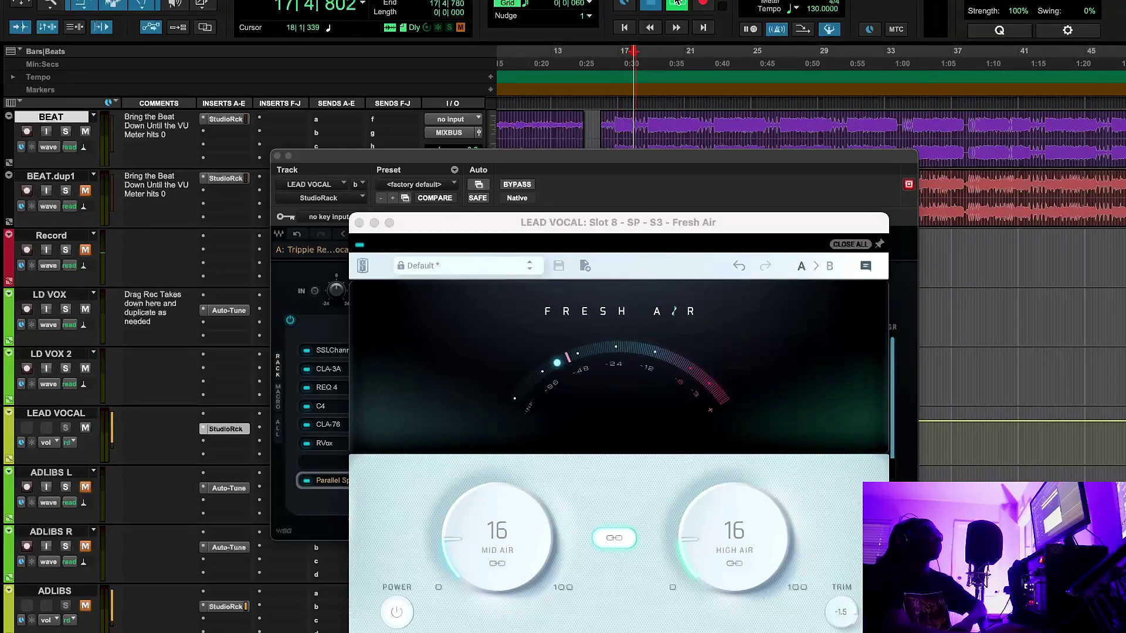
pyautogui.click(360, 245)
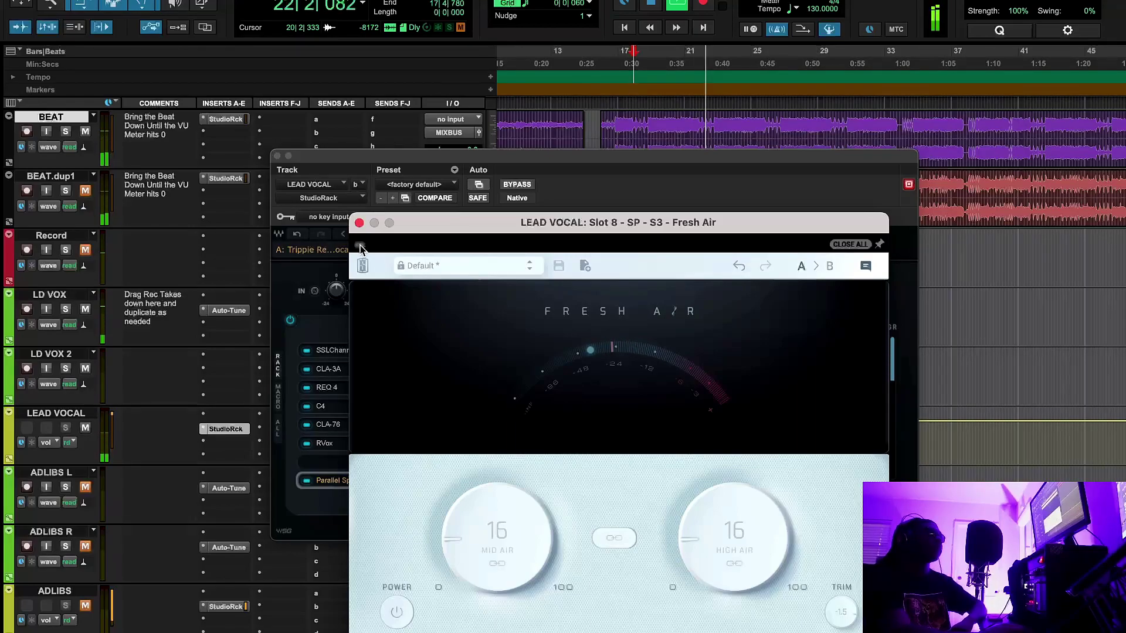
pyautogui.click(360, 245)
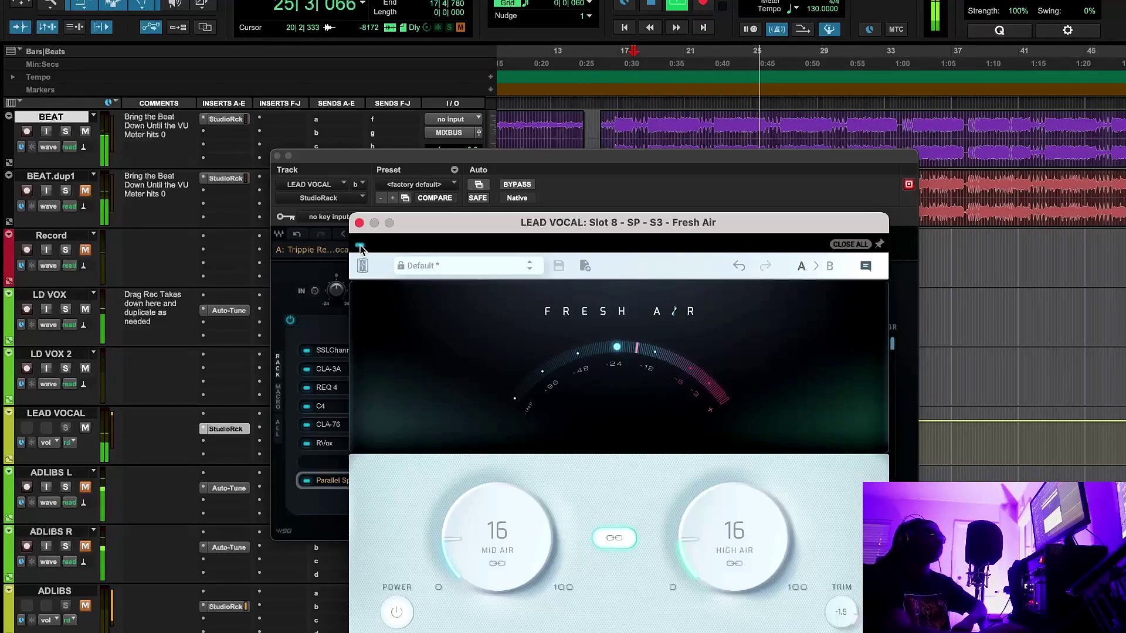
pyautogui.click(360, 245)
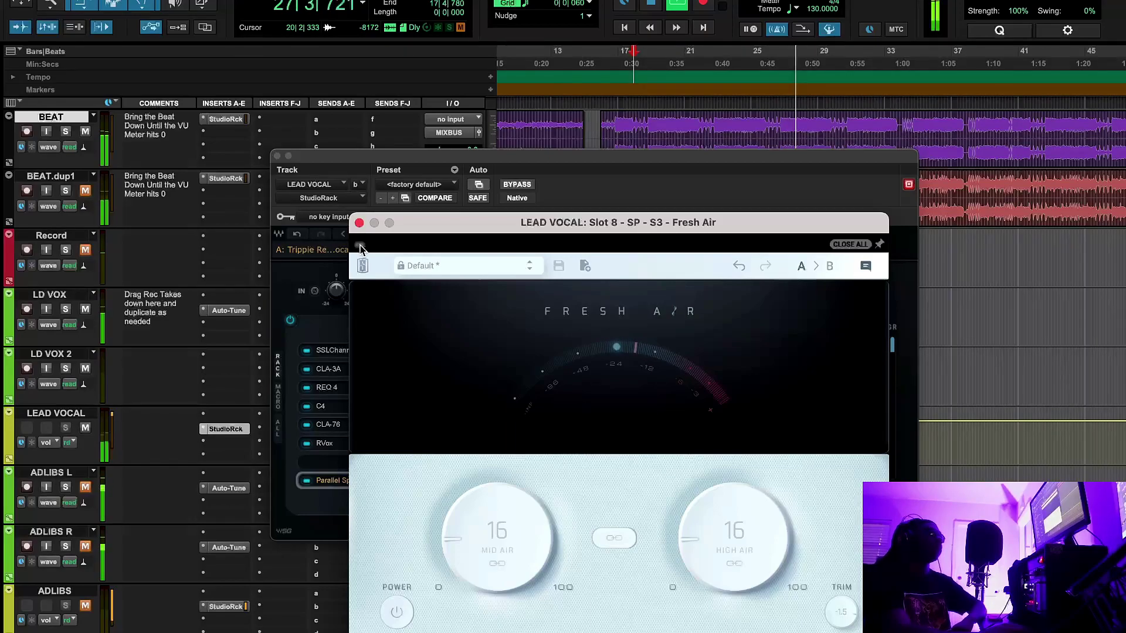
pyautogui.click(360, 245)
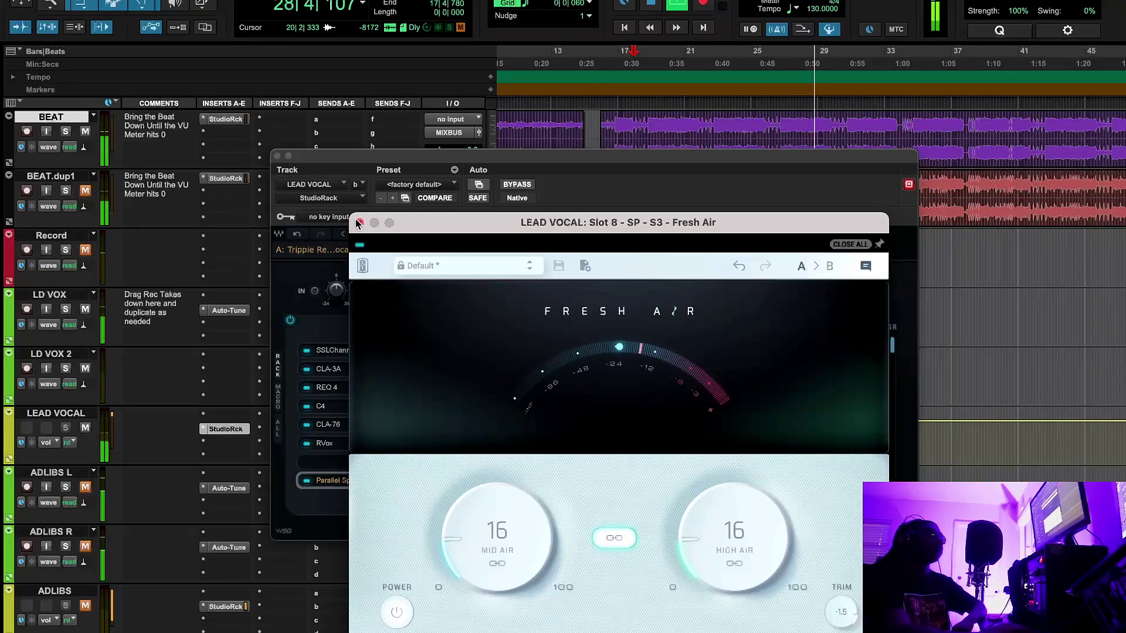
pyautogui.click(359, 223)
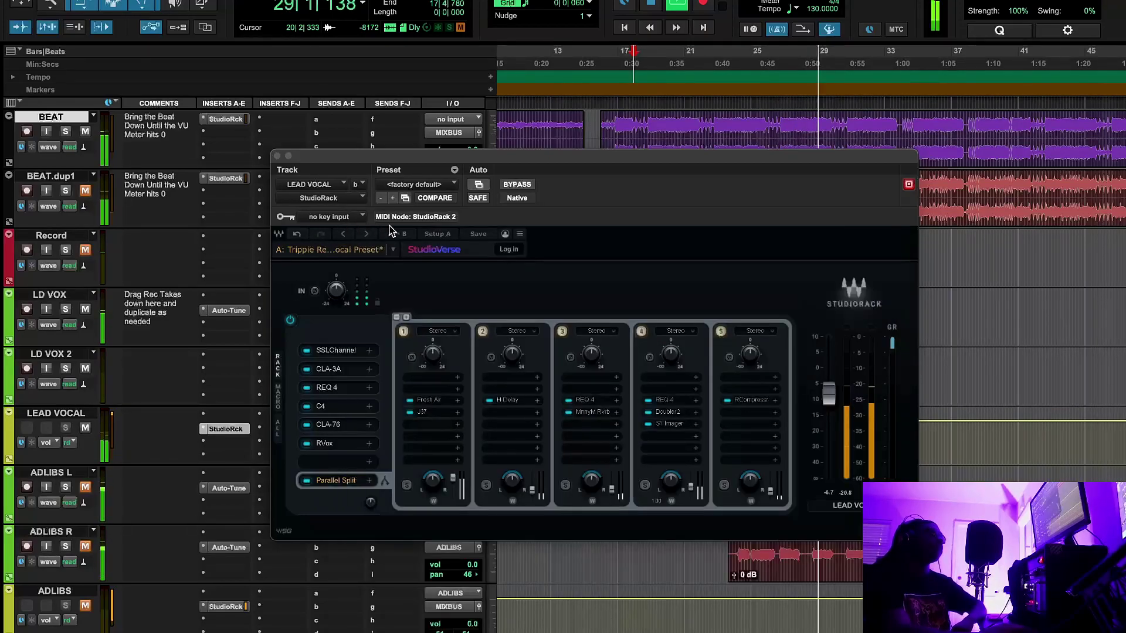
pyautogui.click(654, 5)
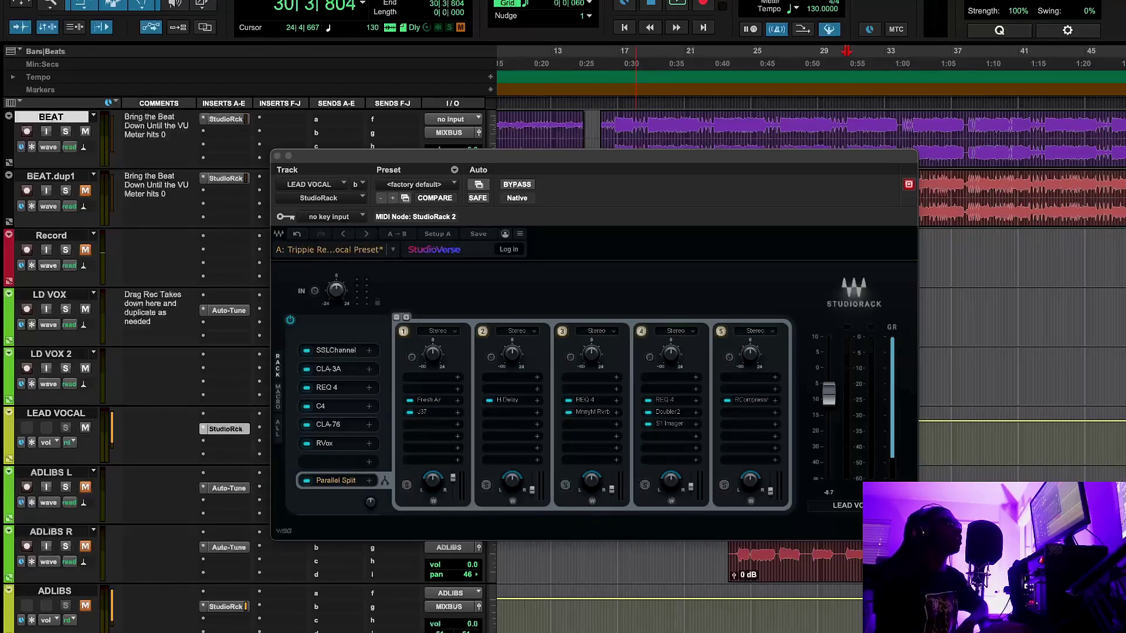
# Step: Open the J37 tape plugin on Default Preset and play from just before bar 17 to hear it
pyautogui.click(422, 412)
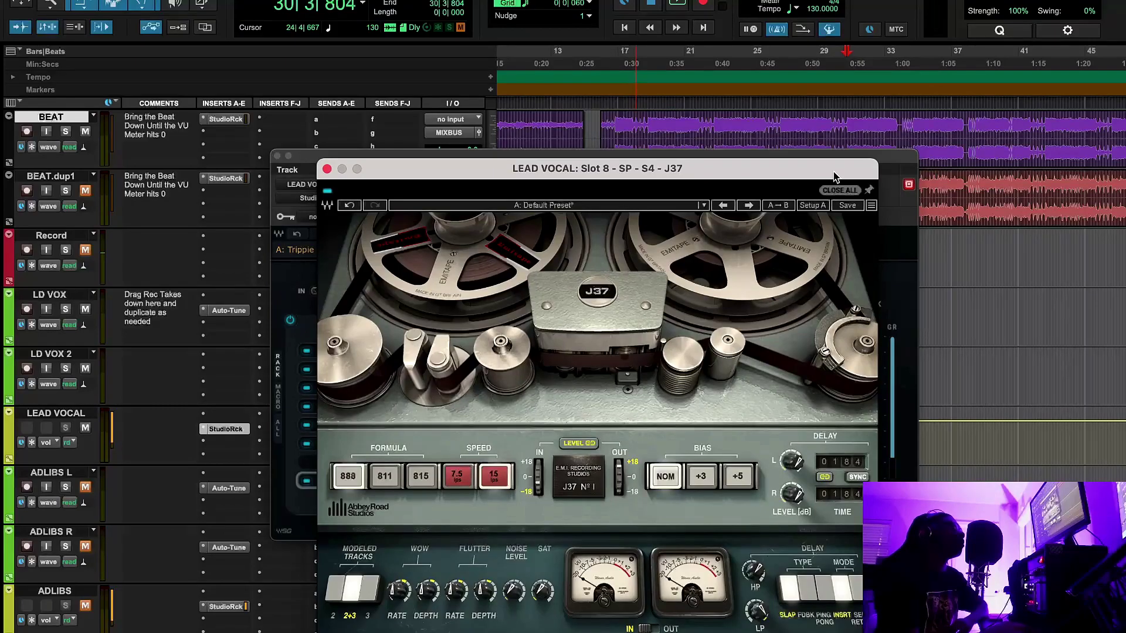
pyautogui.moveTo(678, 169); pyautogui.dragTo(694, 202)
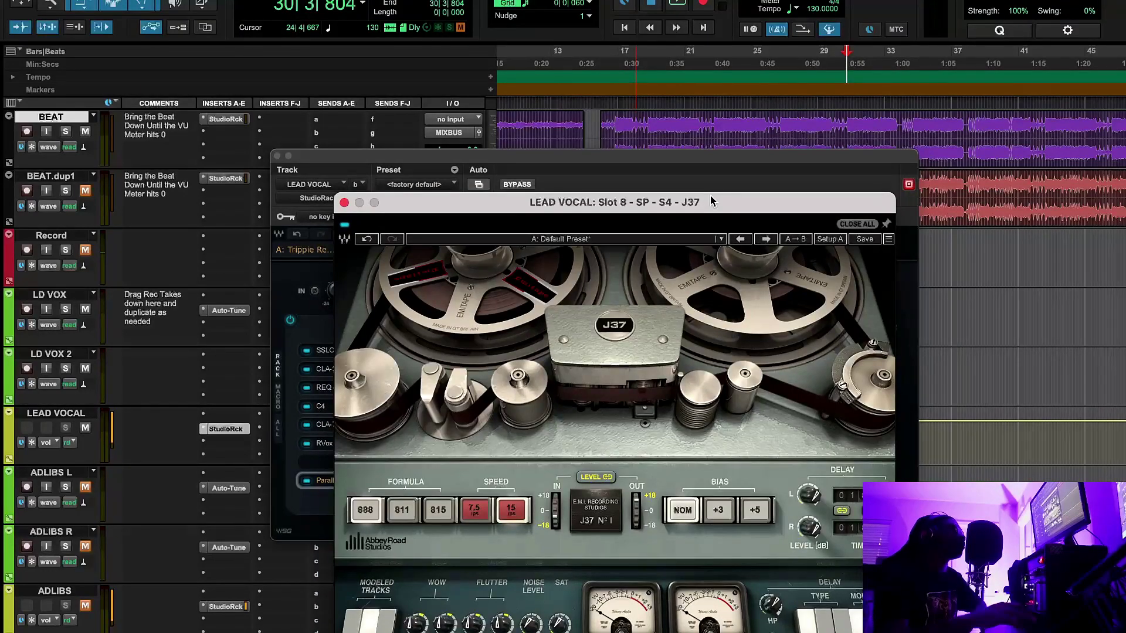
pyautogui.click(620, 72)
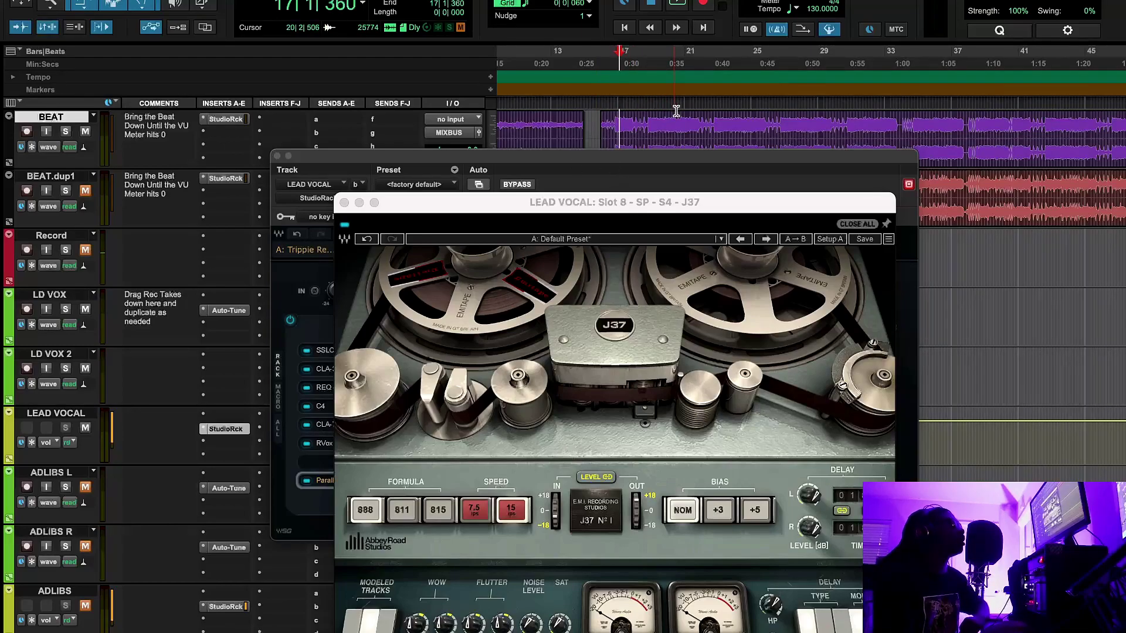
pyautogui.click(614, 93)
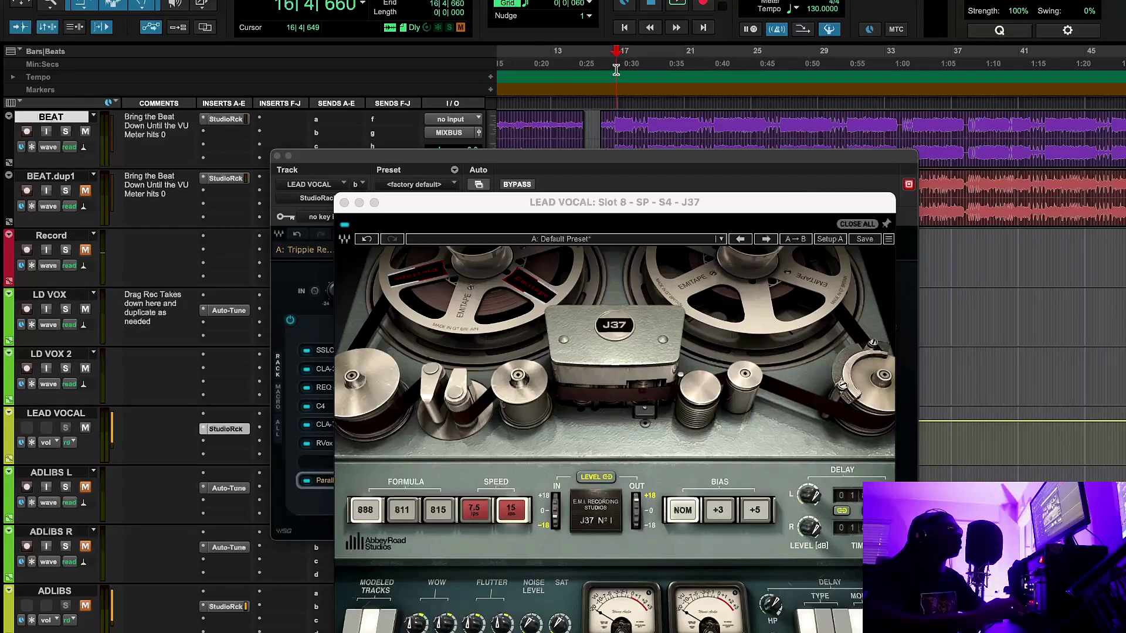
pyautogui.click(677, 5)
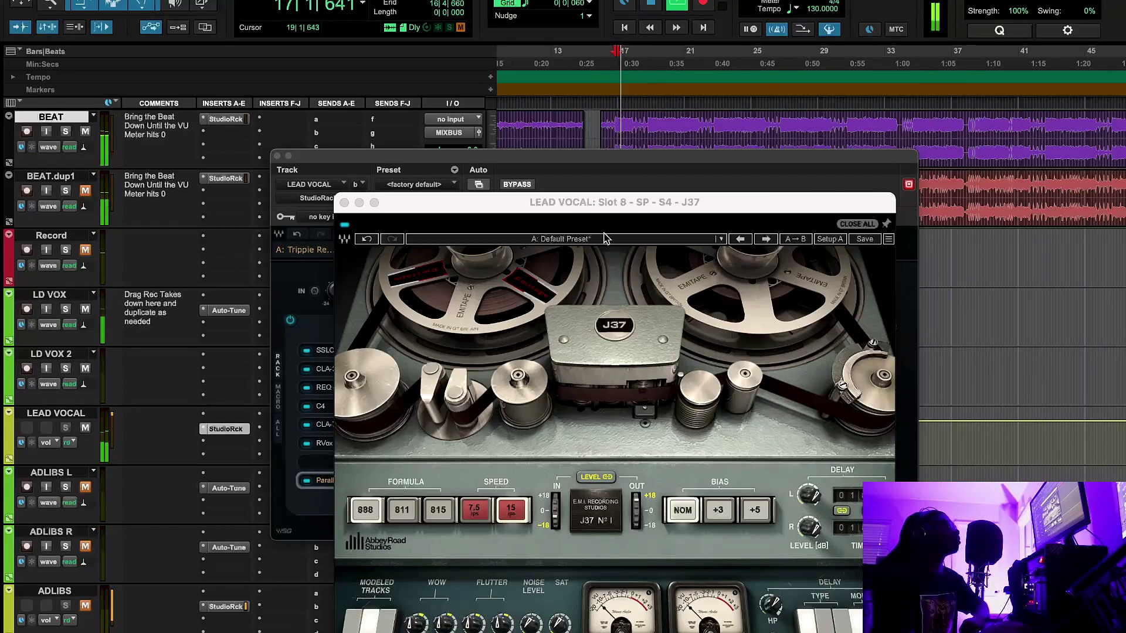
pyautogui.click(346, 227)
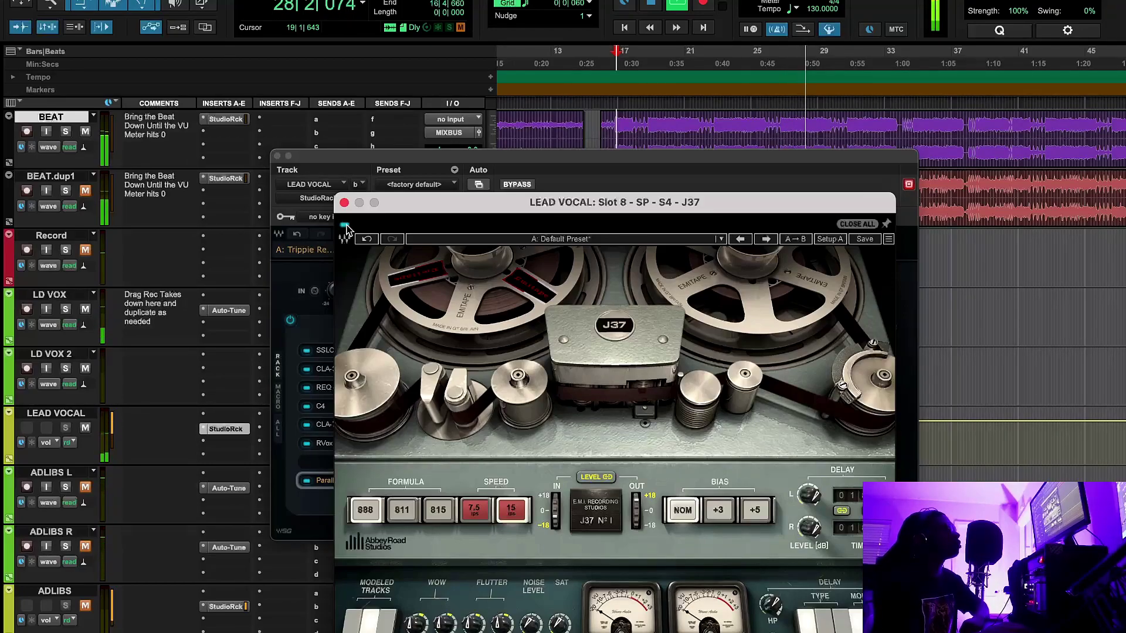
pyautogui.click(652, 4)
# Step: Close the J37 window and bring the StudioRack back into focus
pyautogui.click(345, 202)
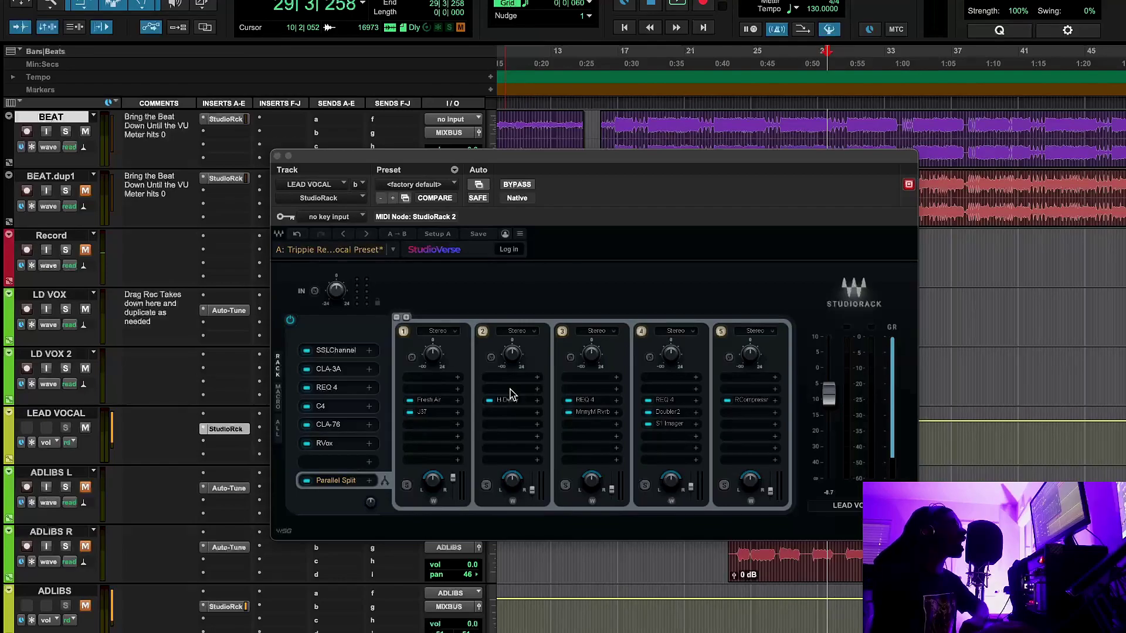
pyautogui.click(508, 409)
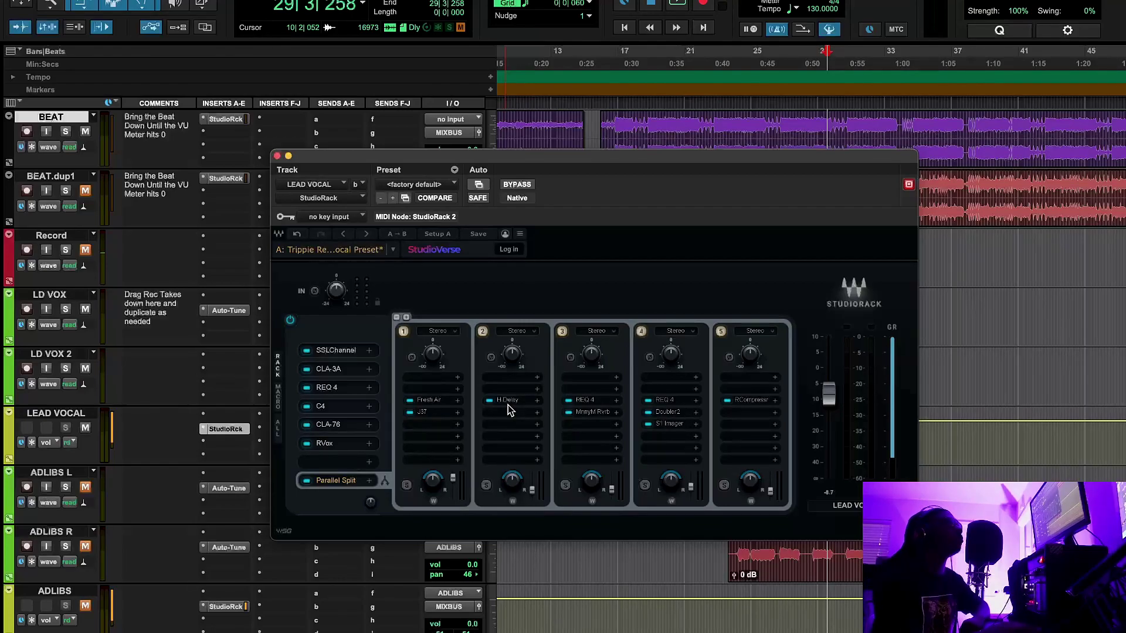
pyautogui.click(255, 419)
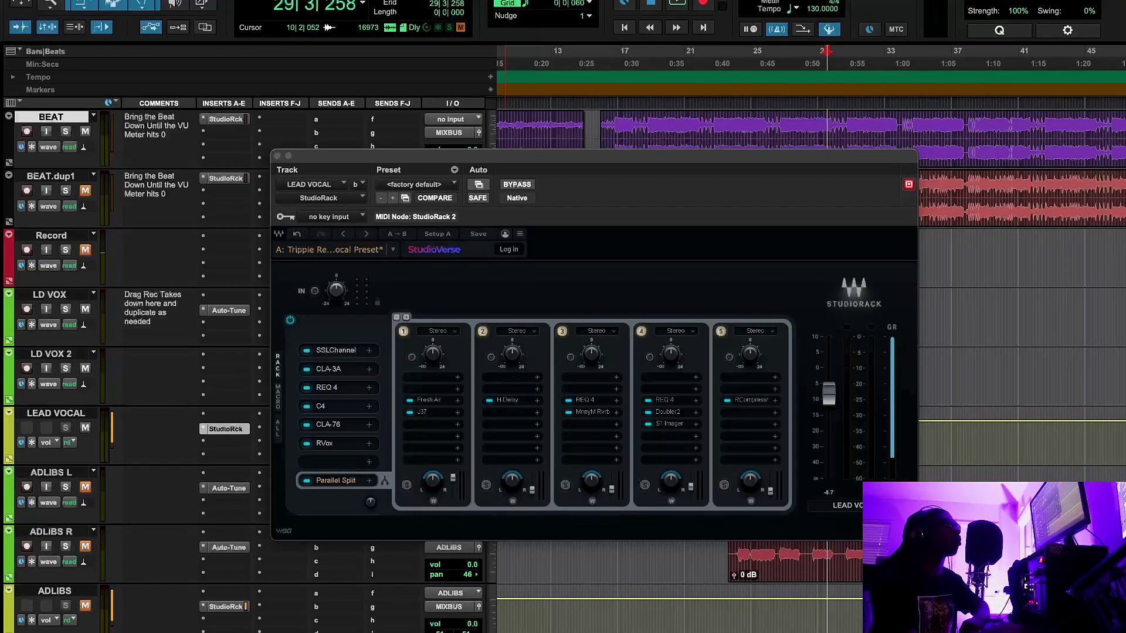
# Step: Open and close the parallel H-Delay, REQ 4, then H-Delay again, all on Default Preset
pyautogui.moveTo(26, 305); pyautogui.dragTo(708, 339)
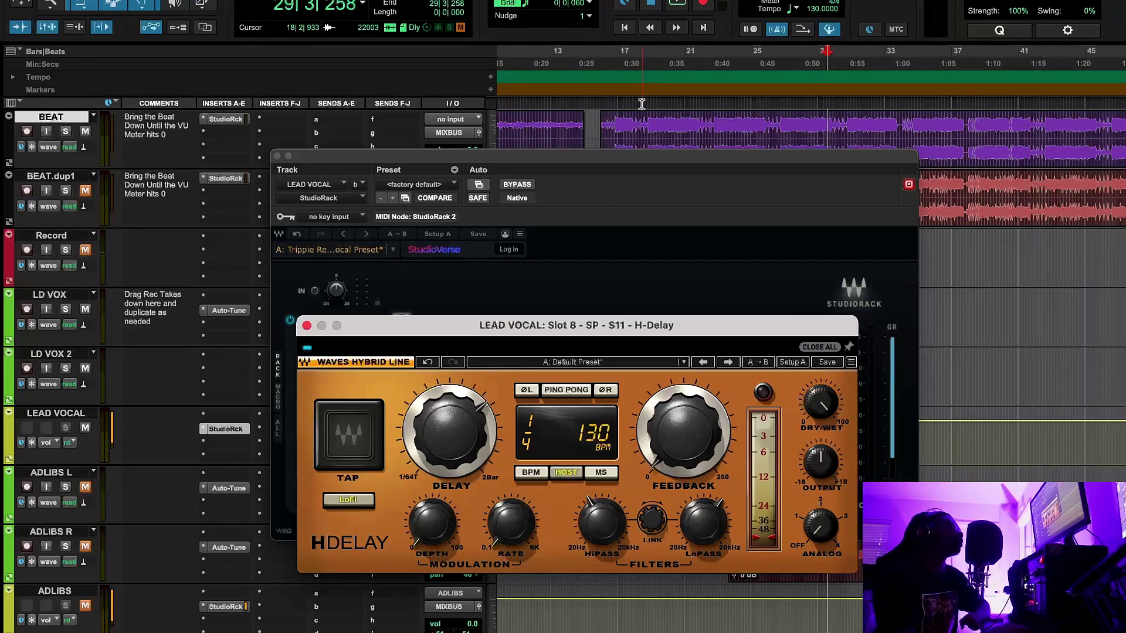
pyautogui.click(306, 326)
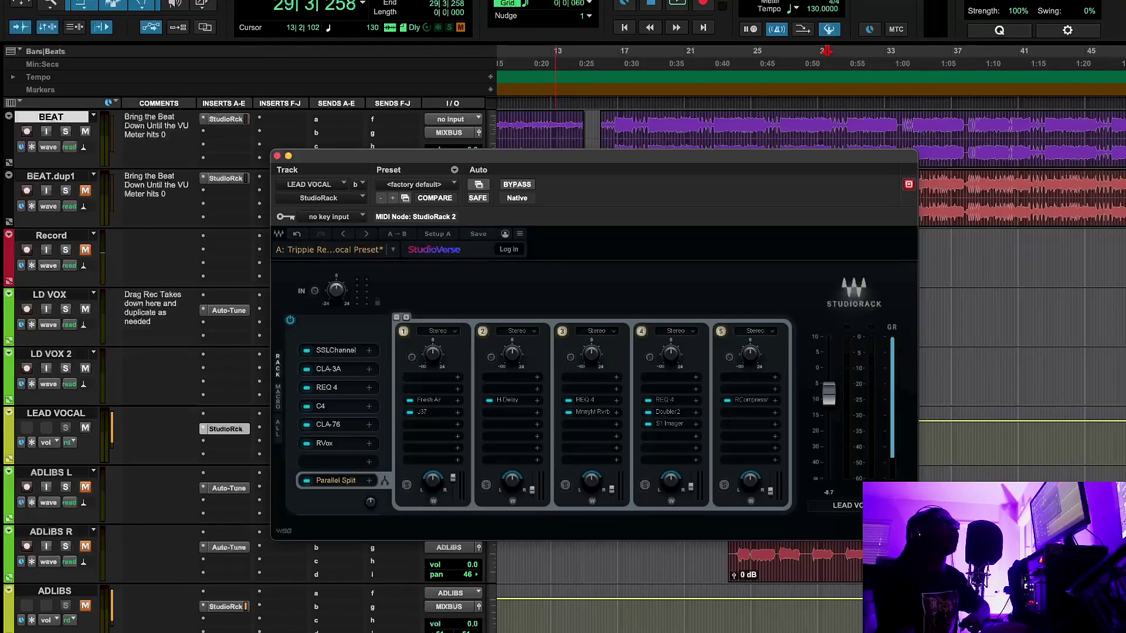
pyautogui.moveTo(0, 59); pyautogui.dragTo(594, 222)
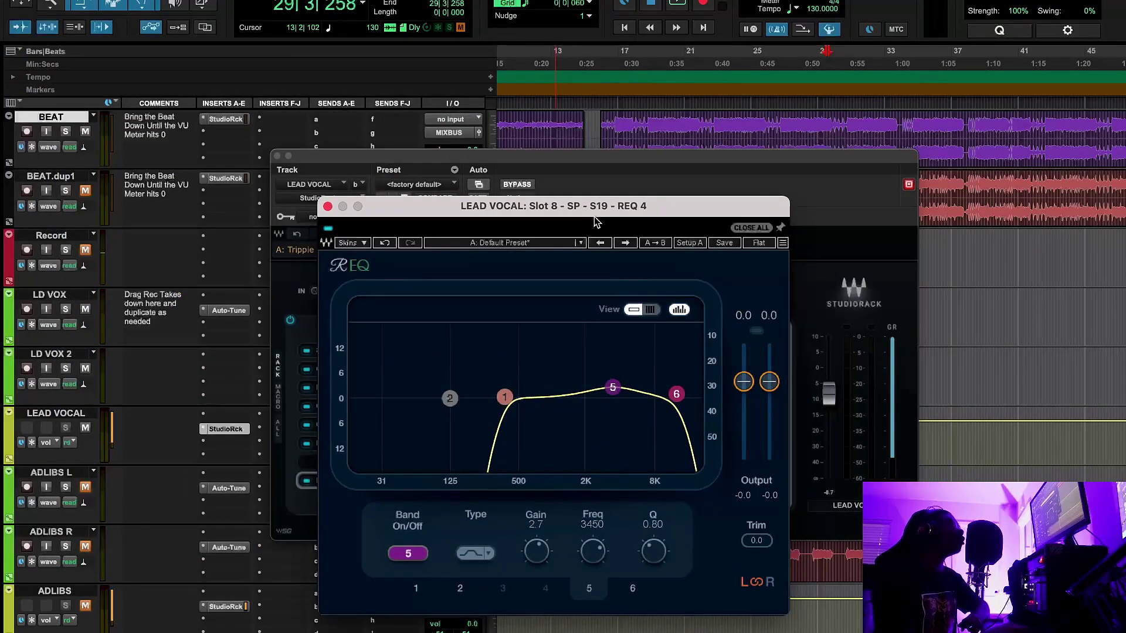
pyautogui.click(327, 207)
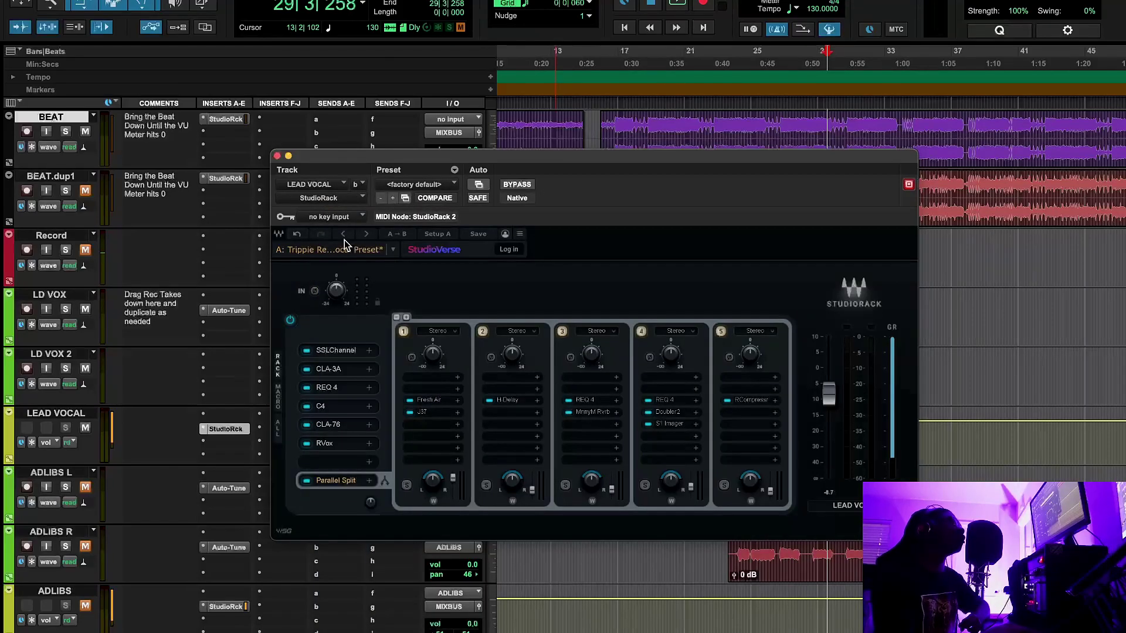
pyautogui.click(508, 399)
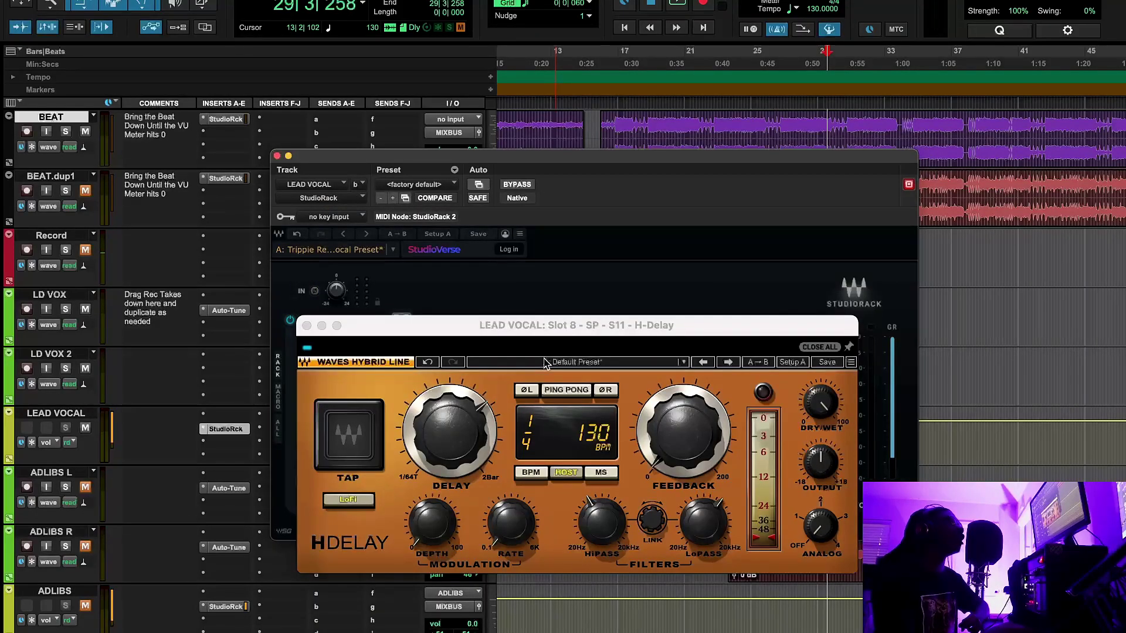
pyautogui.click(306, 326)
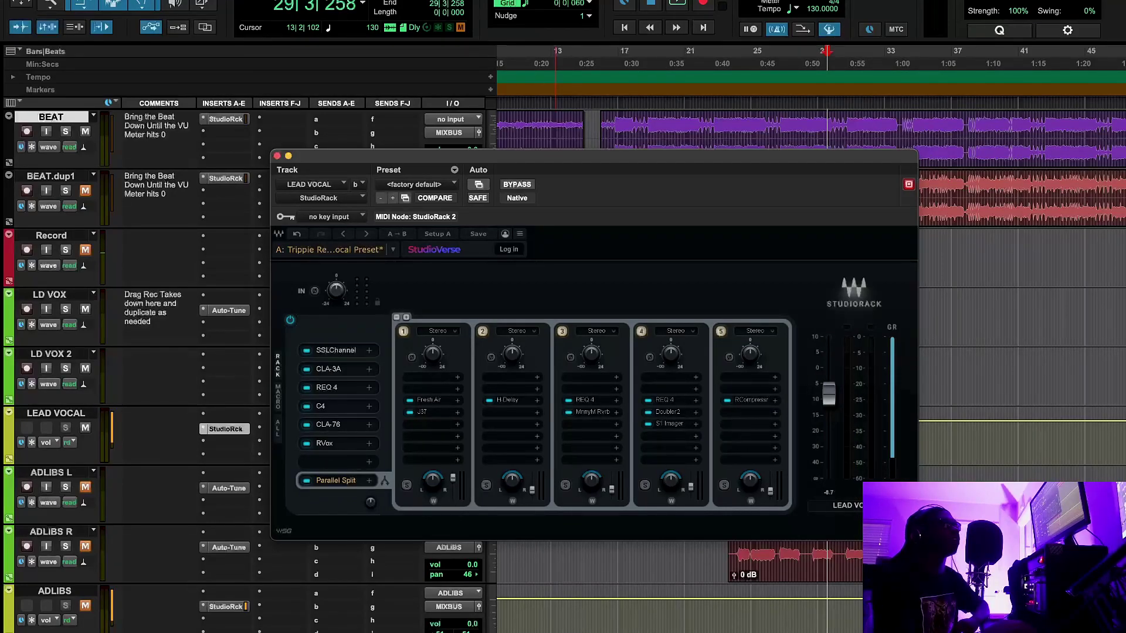
# Step: Open MannyM Reverb, centre its window, and play from just before bar 17
pyautogui.click(592, 412)
pyautogui.moveTo(316, 156); pyautogui.dragTo(802, 256)
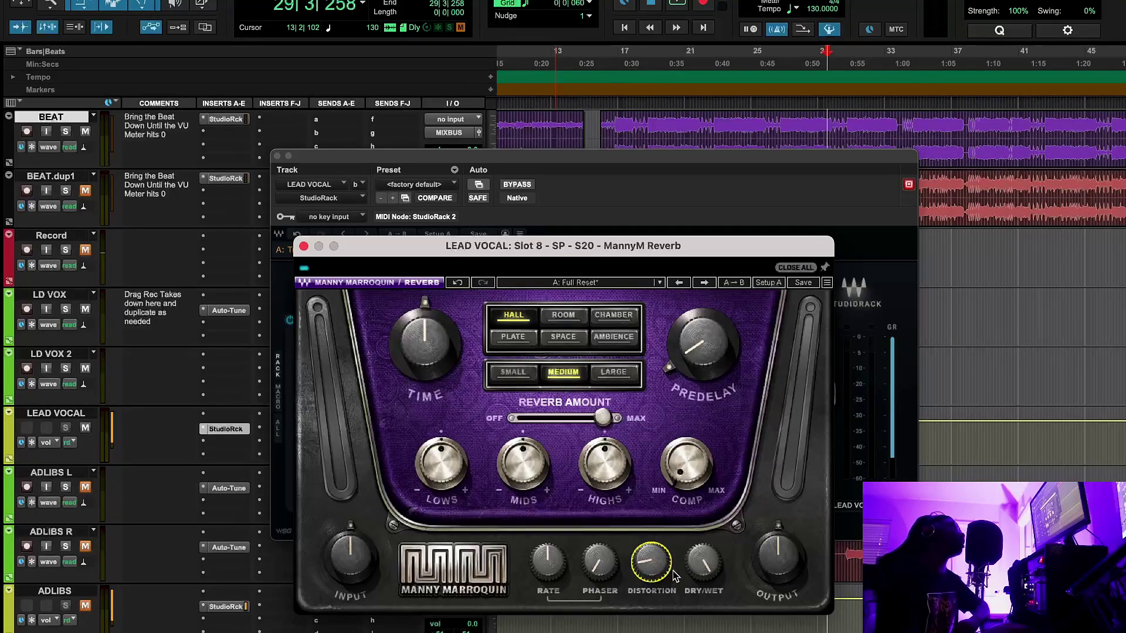
pyautogui.click(618, 63)
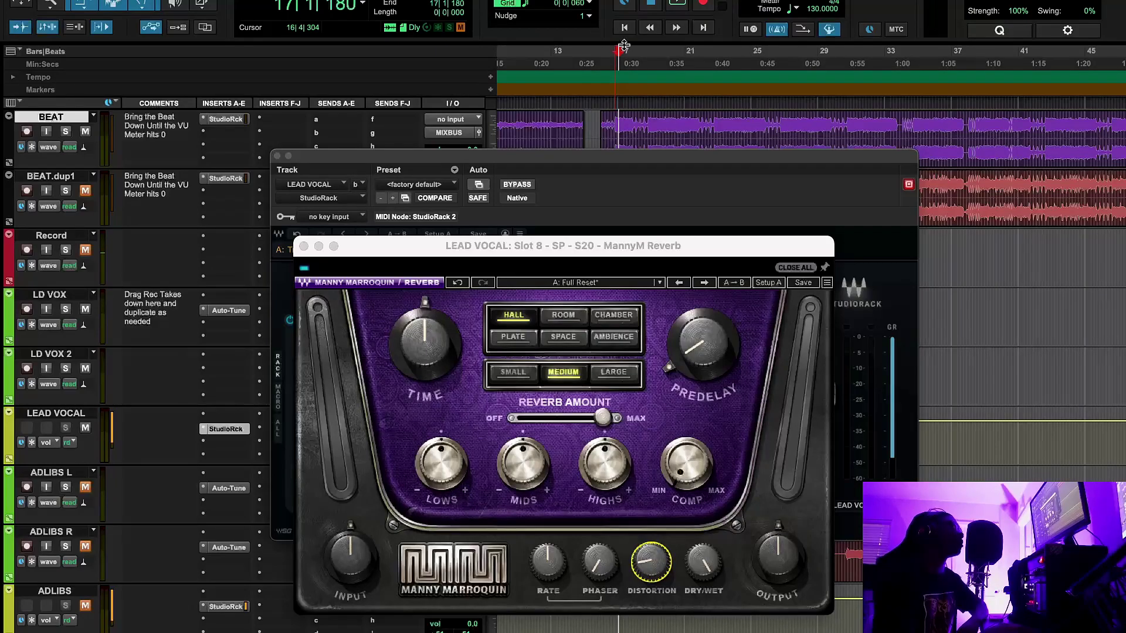
pyautogui.click(612, 61)
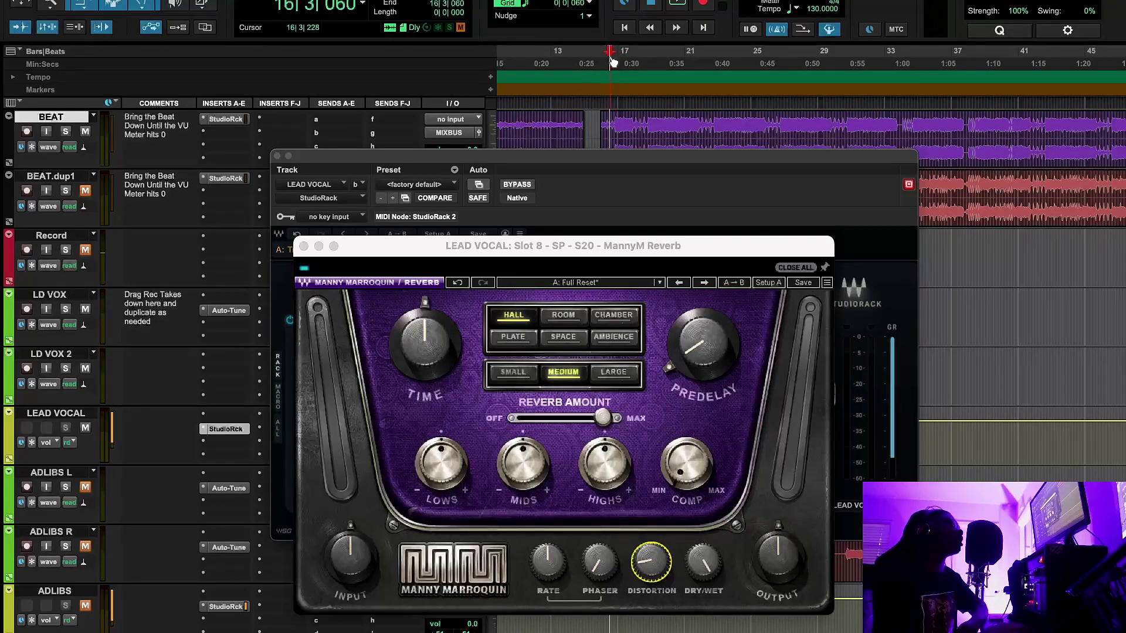
pyautogui.click(683, 5)
pyautogui.click(305, 272)
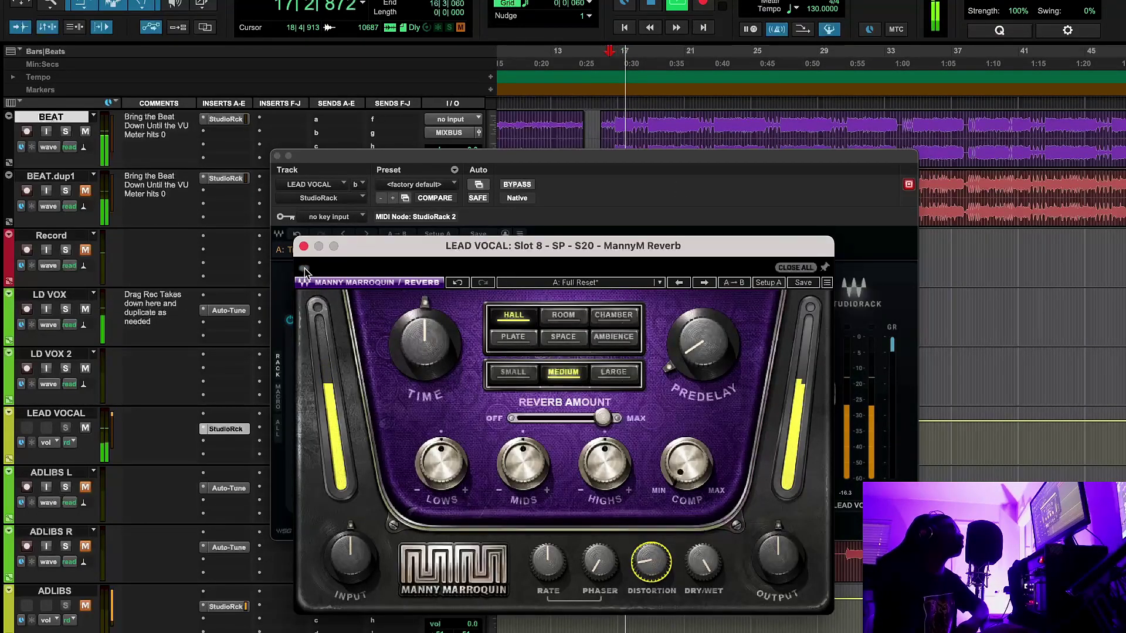
# Step: Check the Hall/Medium reverb's Predelay value of 22, then close the MannyM Reverb window
pyautogui.click(681, 330)
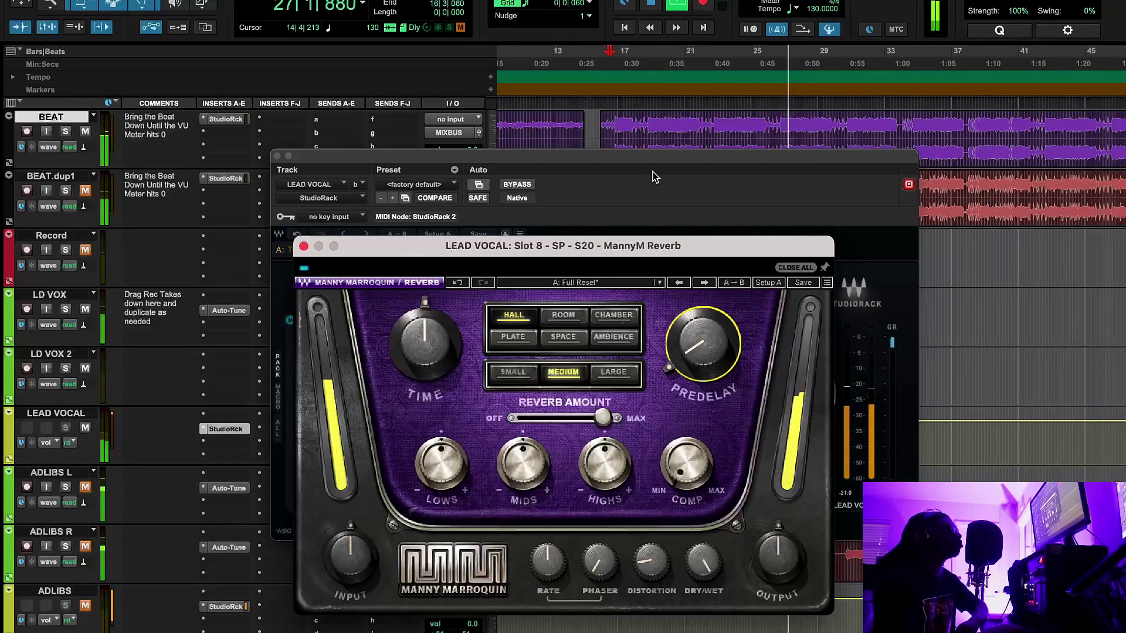
pyautogui.click(382, 235)
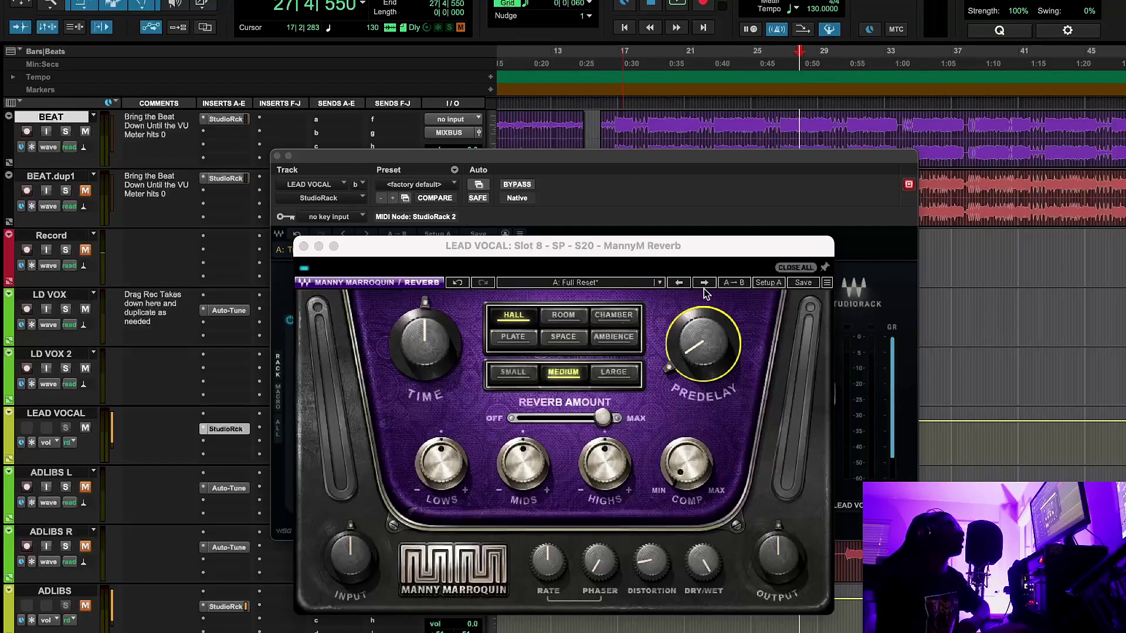
pyautogui.click(720, 371)
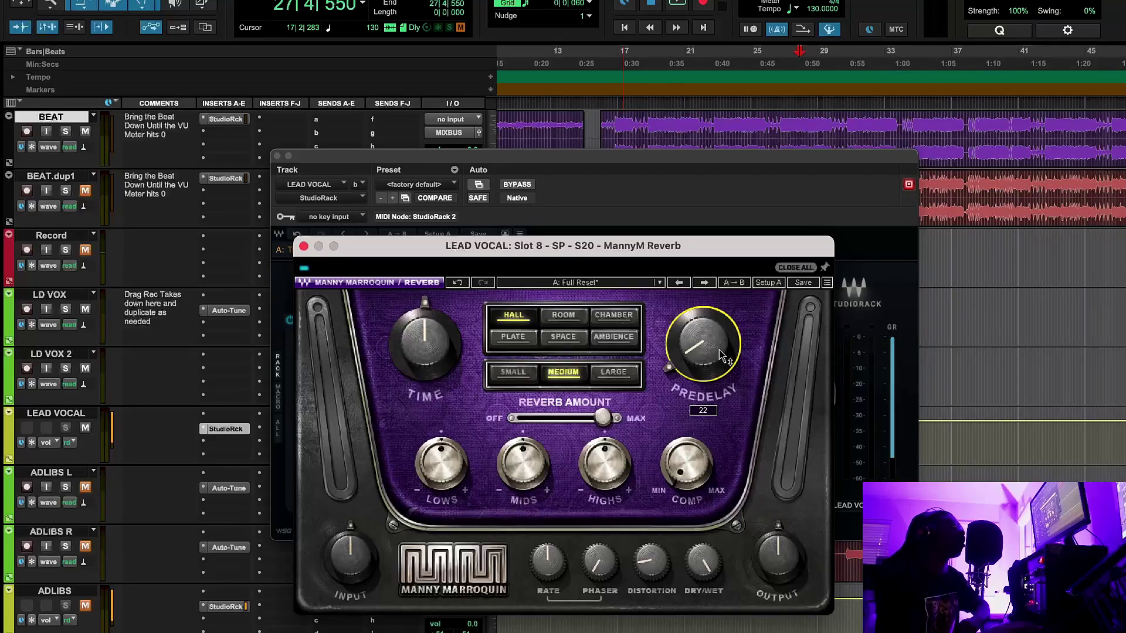
pyautogui.click(703, 411)
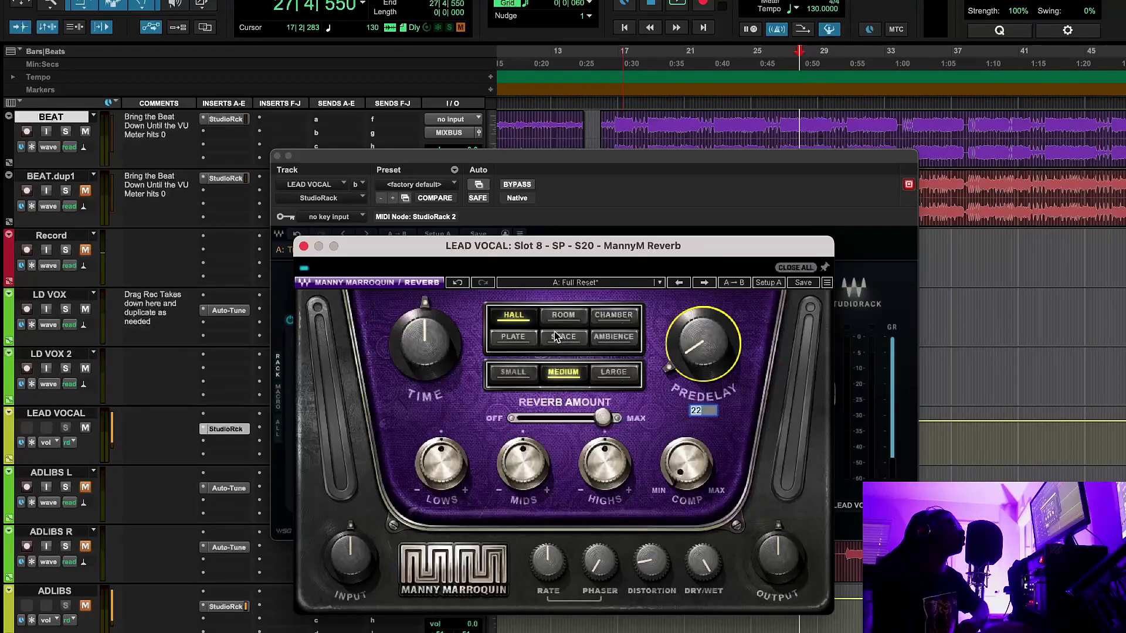
pyautogui.click(303, 246)
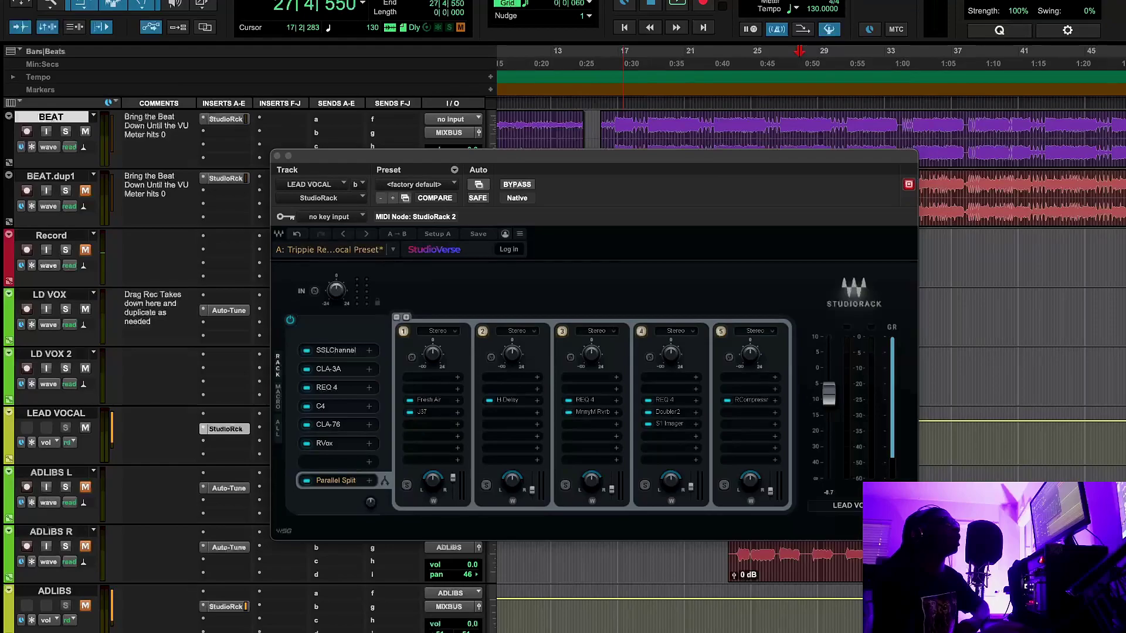
# Step: Inspect the lead vocal's REQ 4 equaliser in chain 4, then close it
pyautogui.click(664, 400)
pyautogui.moveTo(80, 152); pyautogui.dragTo(696, 206)
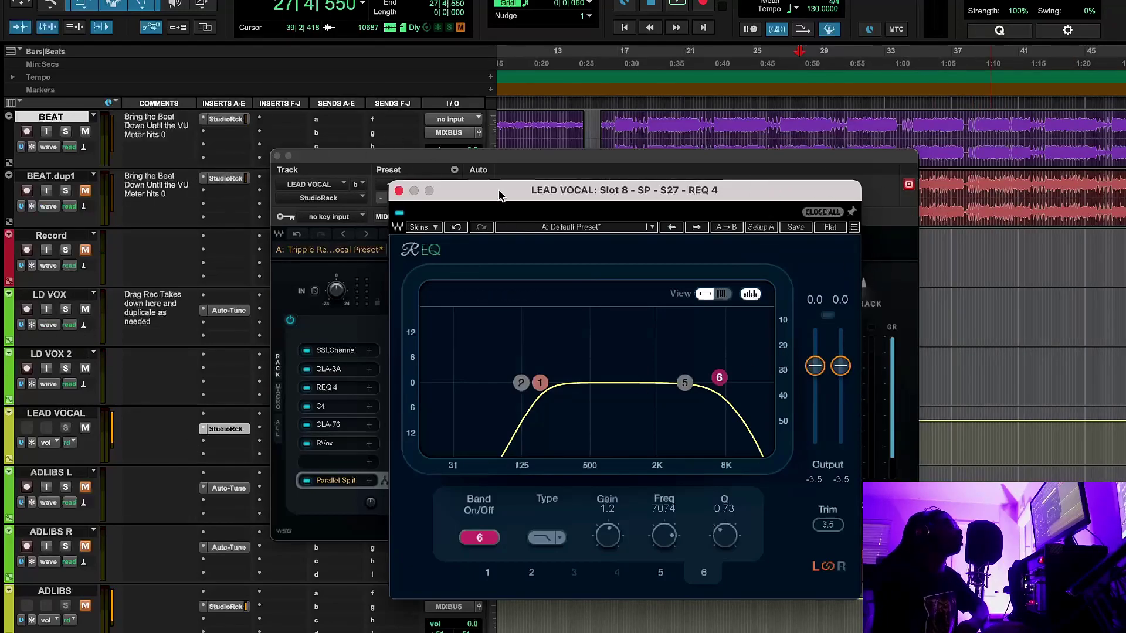
pyautogui.click(399, 191)
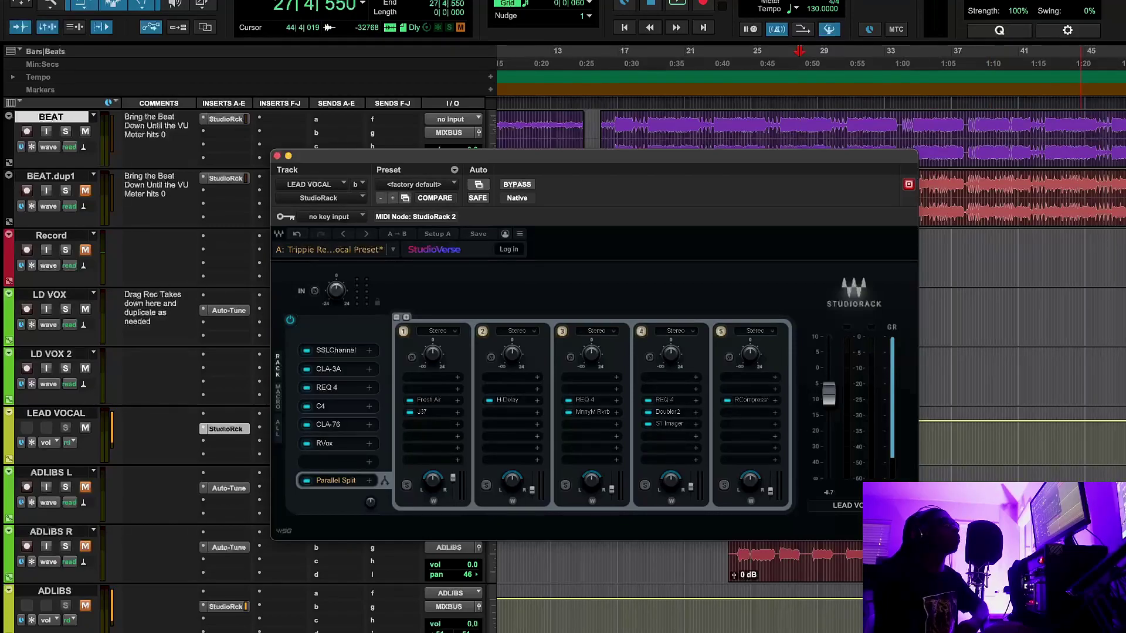
# Step: Check the S1 Imager, then bring up the RCompressor on its Vocal Rap Squash preset
pyautogui.click(669, 424)
pyautogui.moveTo(34, 153); pyautogui.dragTo(293, 205)
pyautogui.click(269, 204)
pyautogui.doubleClick(751, 399)
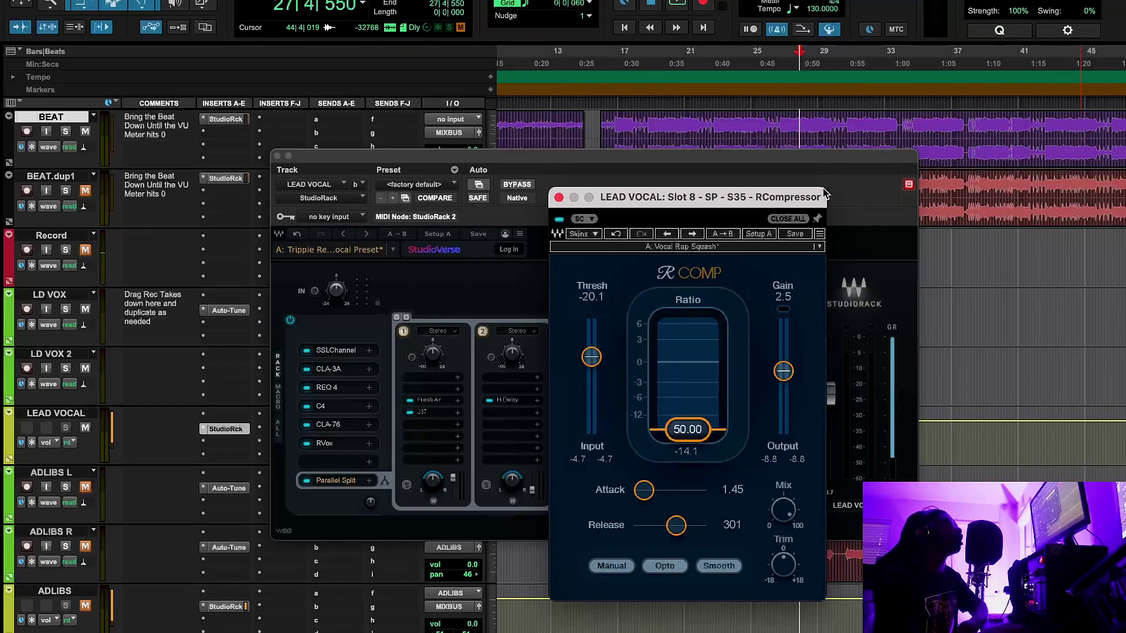
# Step: Start playing the lead vocal from bar 17
pyautogui.click(654, 61)
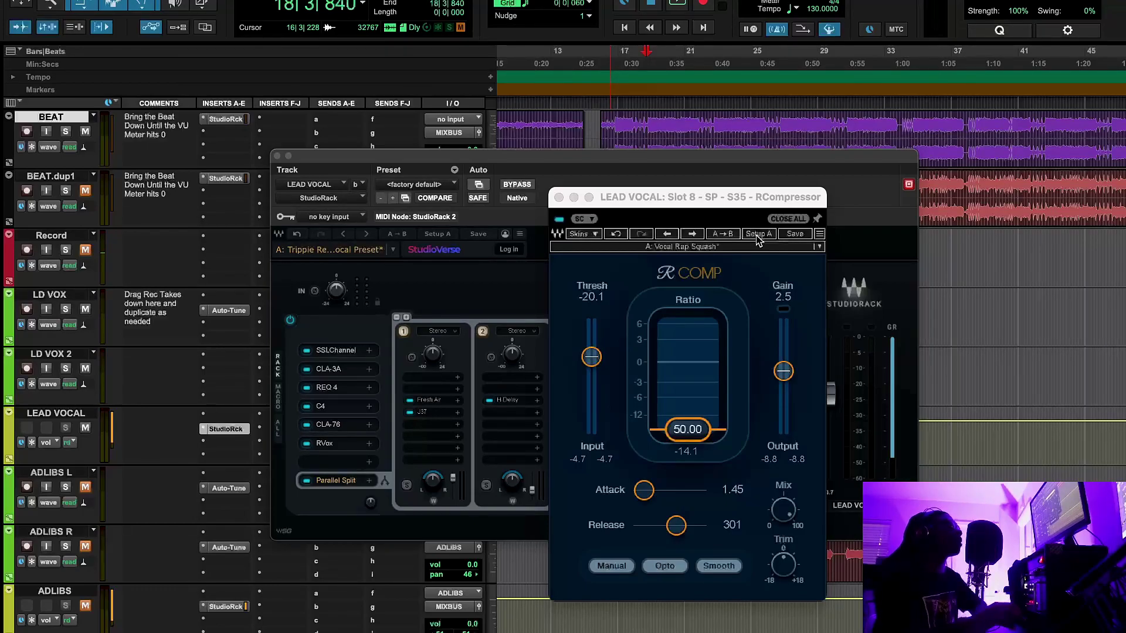
pyautogui.click(620, 66)
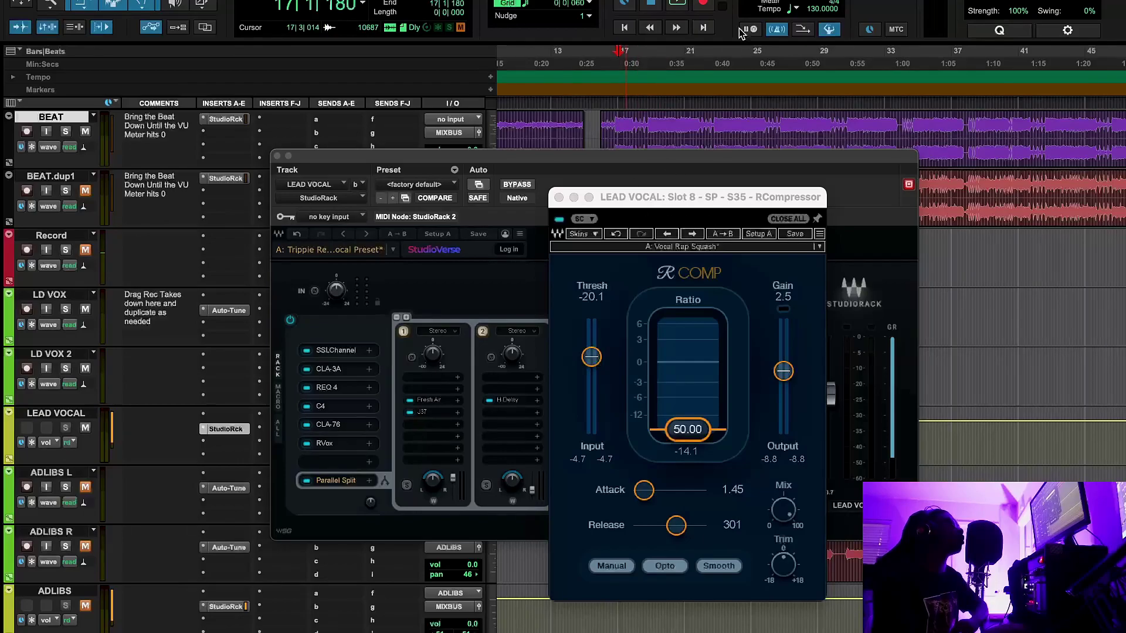
pyautogui.click(682, 4)
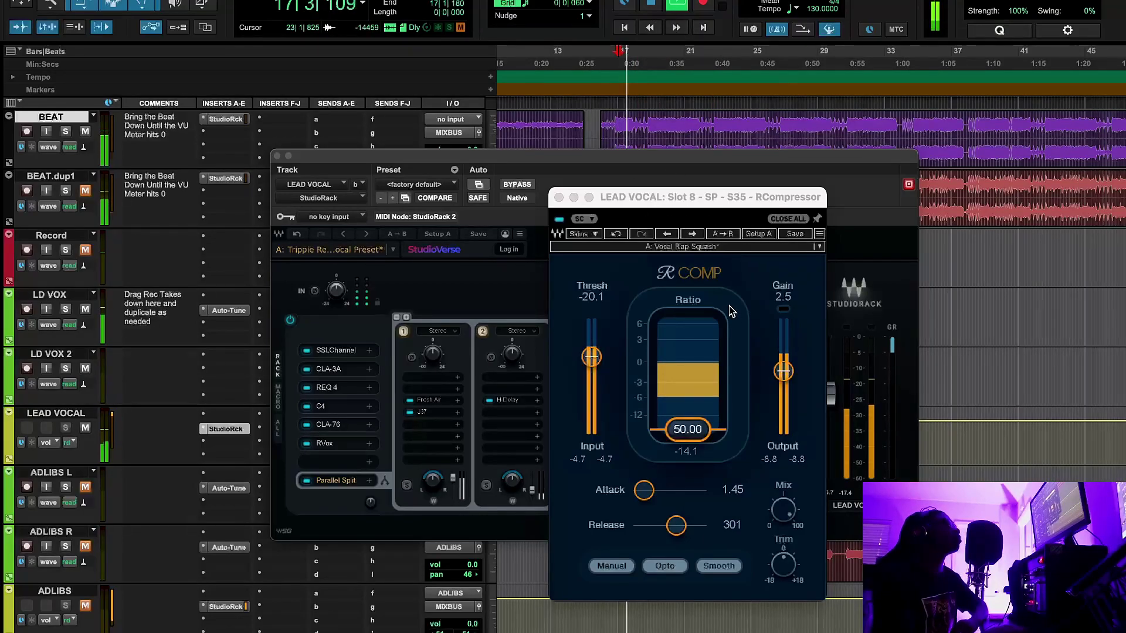
# Step: A/B the RCompressor bypassed versus active, resetting the gain-reduction peak, and leave it on
pyautogui.click(559, 220)
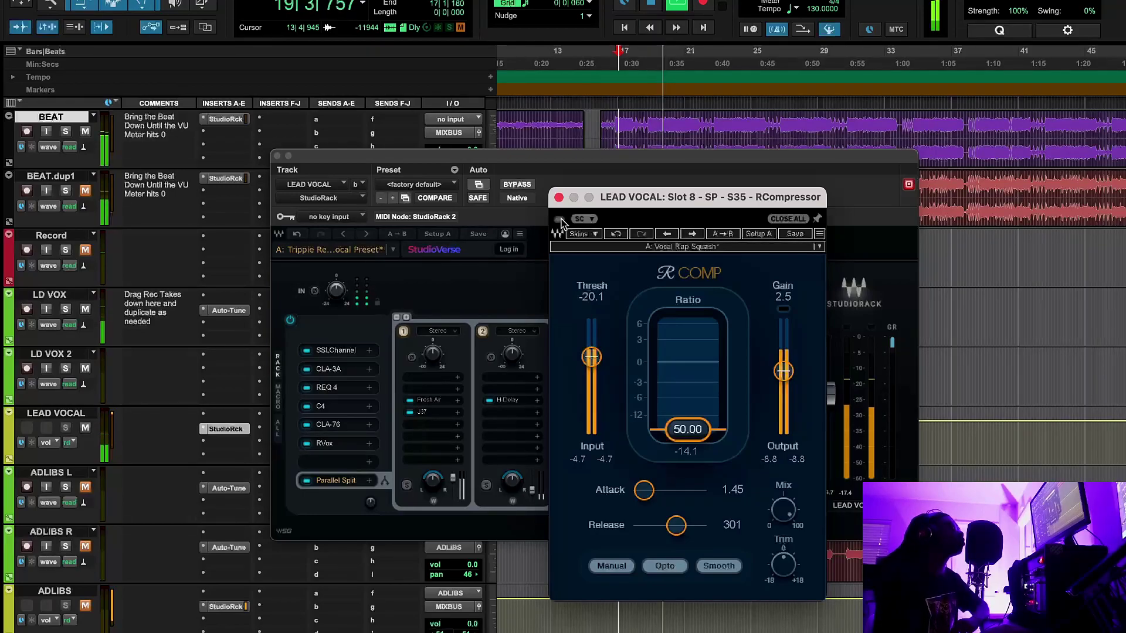
pyautogui.click(559, 220)
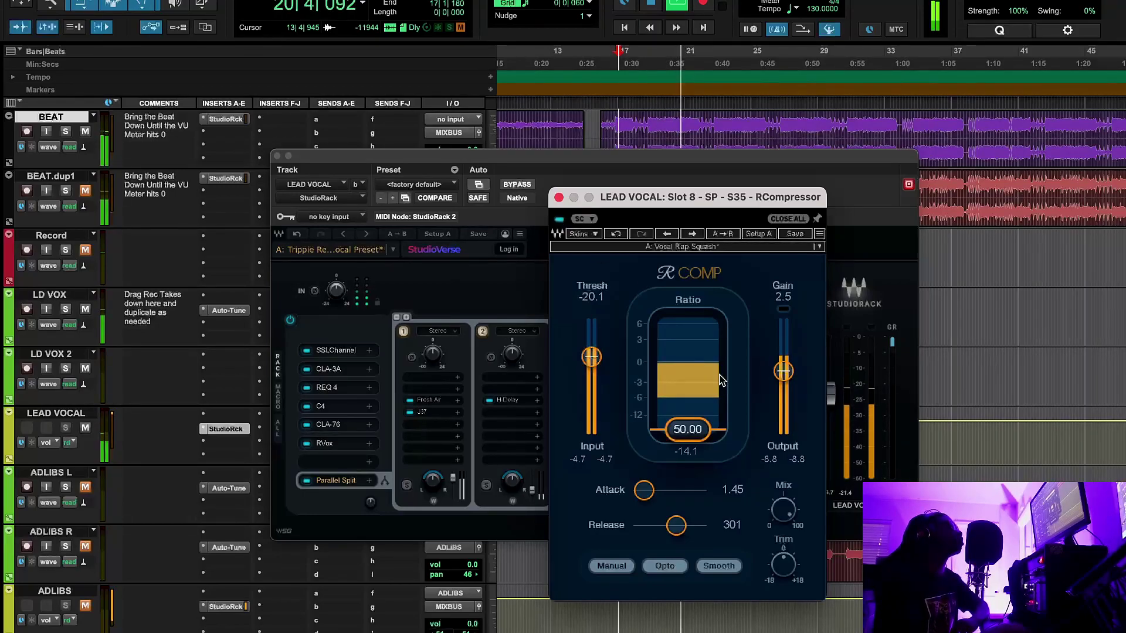
pyautogui.click(683, 454)
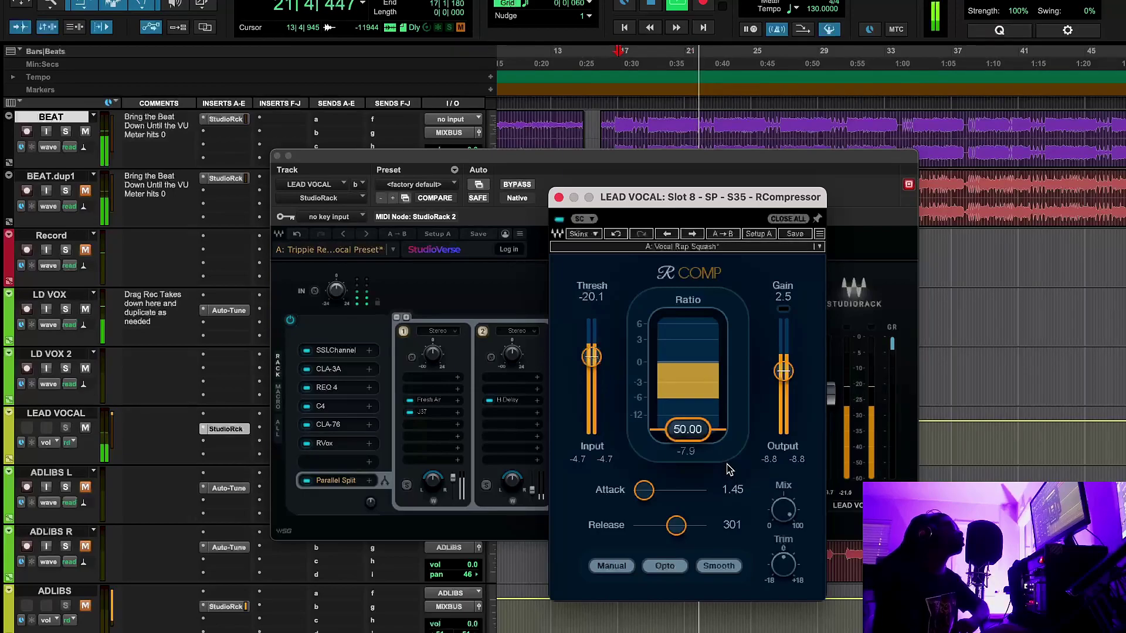
pyautogui.click(558, 220)
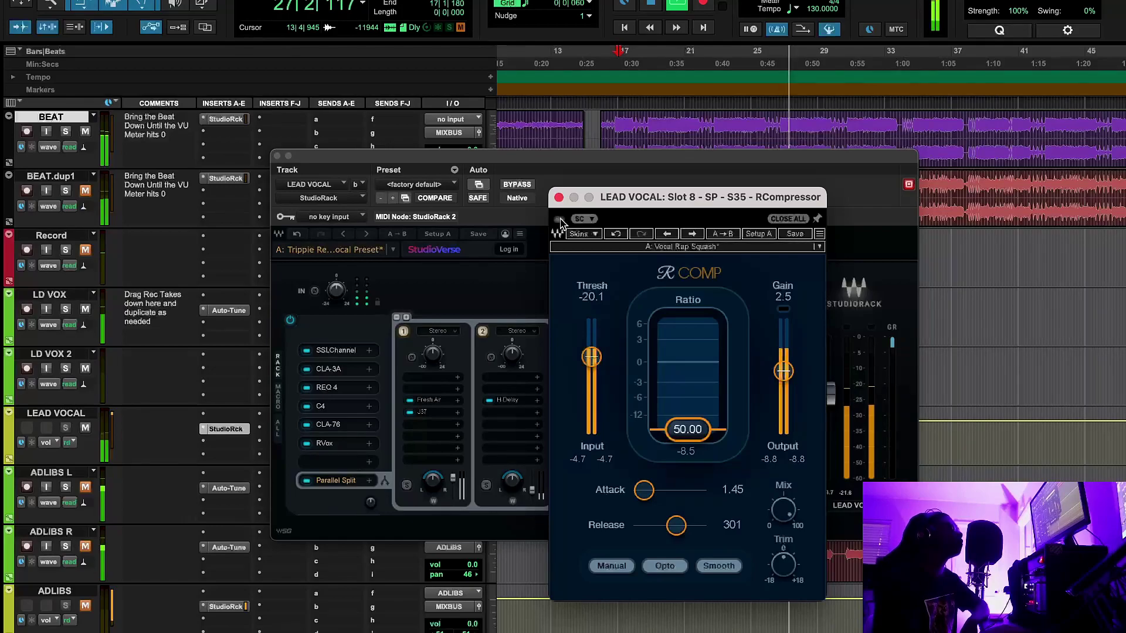
pyautogui.click(559, 219)
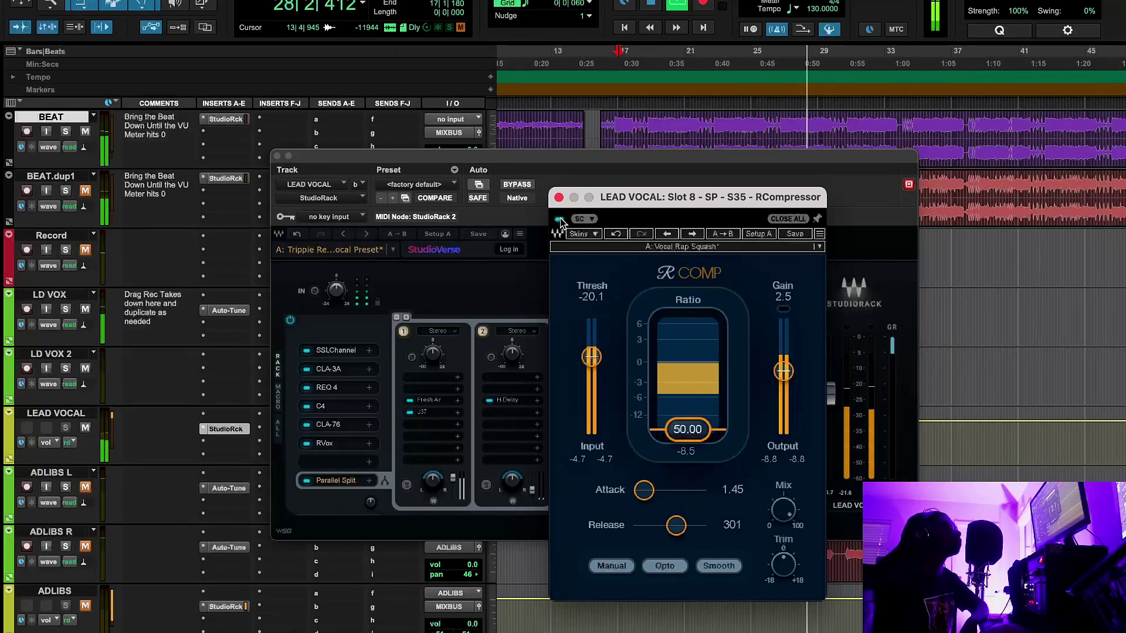
# Step: Stop playback, close the RCompressor and StudioRack windows, and replay from about bar 20
pyautogui.click(658, 4)
pyautogui.click(559, 197)
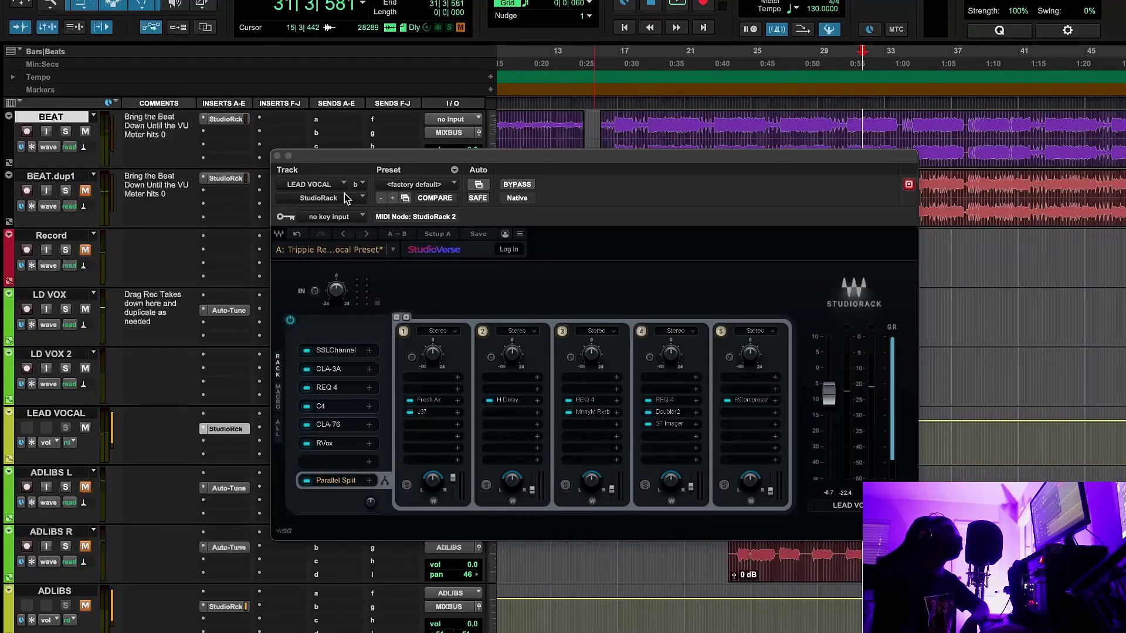
pyautogui.click(278, 156)
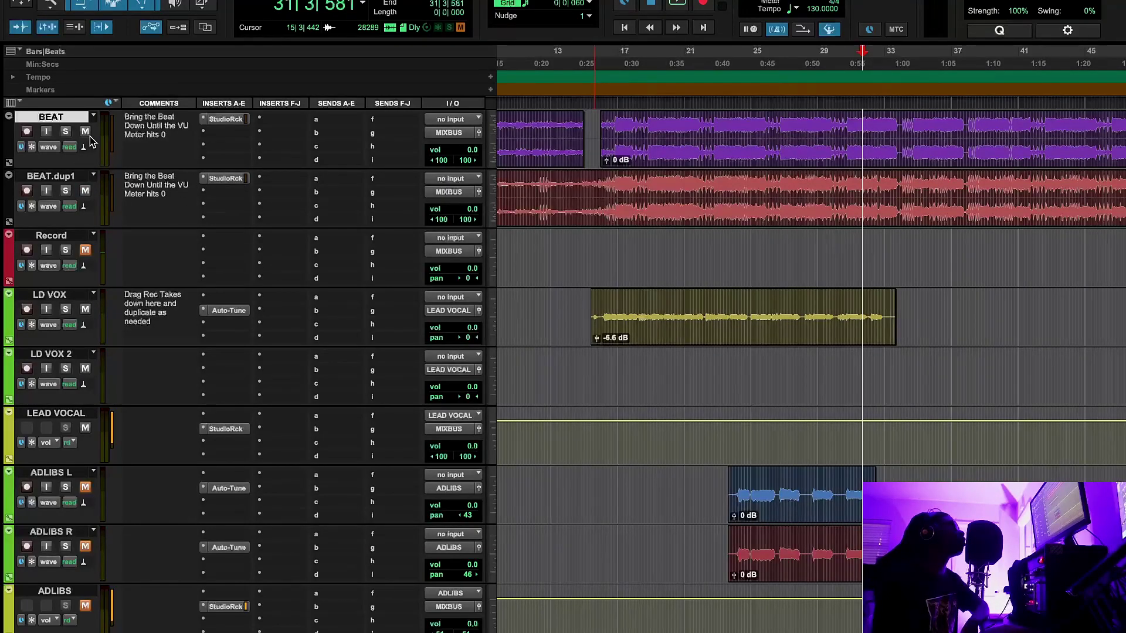
pyautogui.click(682, 64)
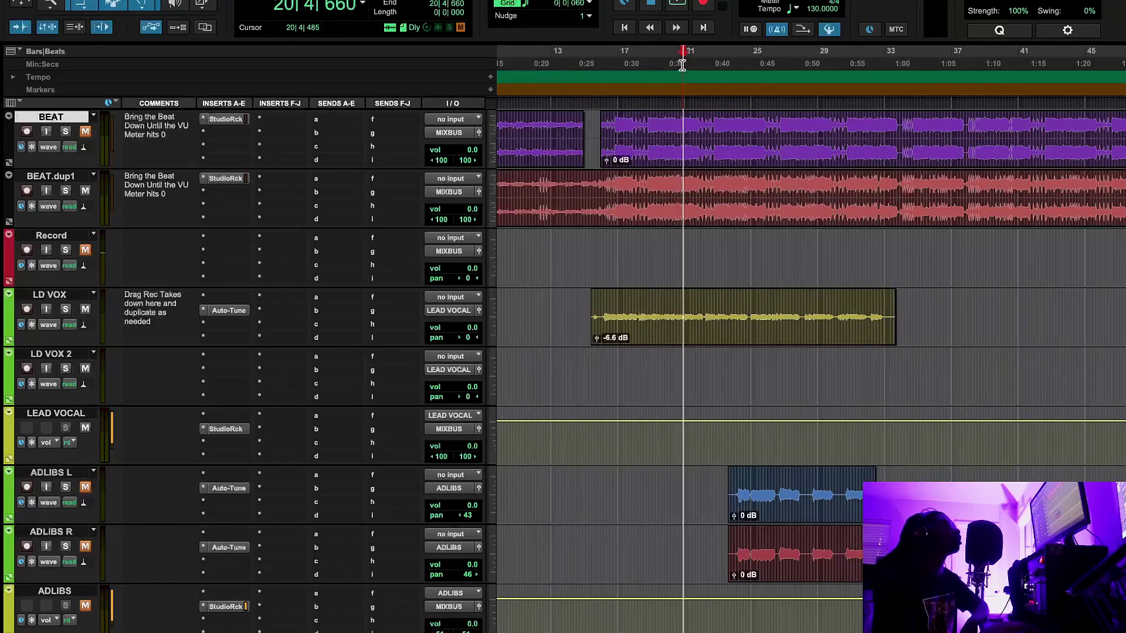
pyautogui.press('space')
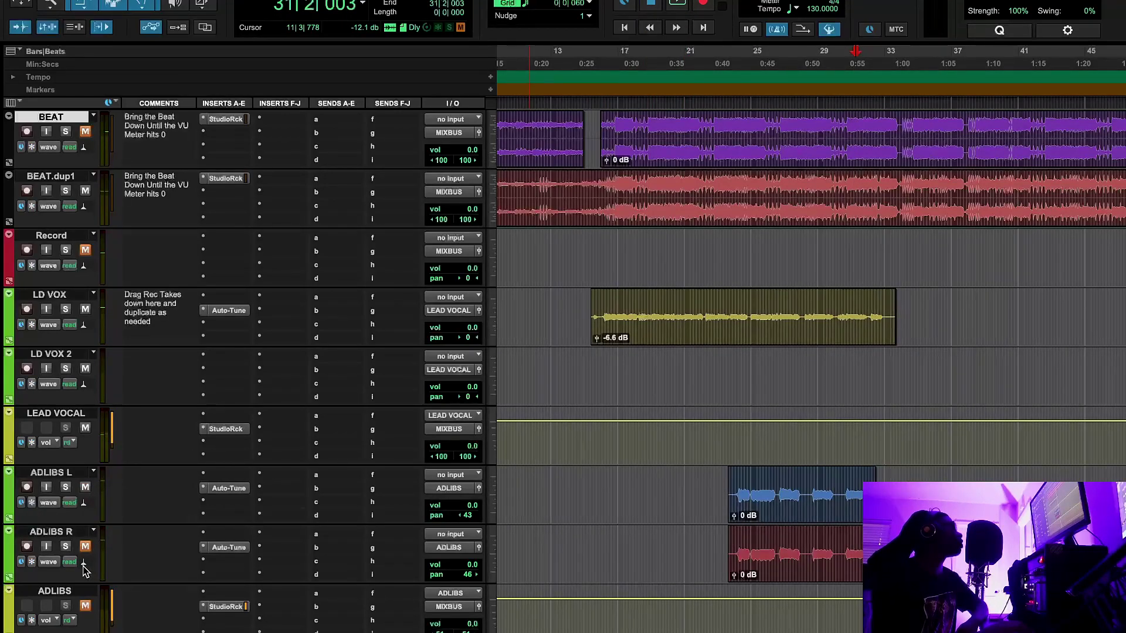
# Step: Unmute ADLIBS R and ADLIBS, and open the ADLIBS StudioRack with its Trippie Redd Adlibs chain
pyautogui.click(85, 546)
pyautogui.click(85, 606)
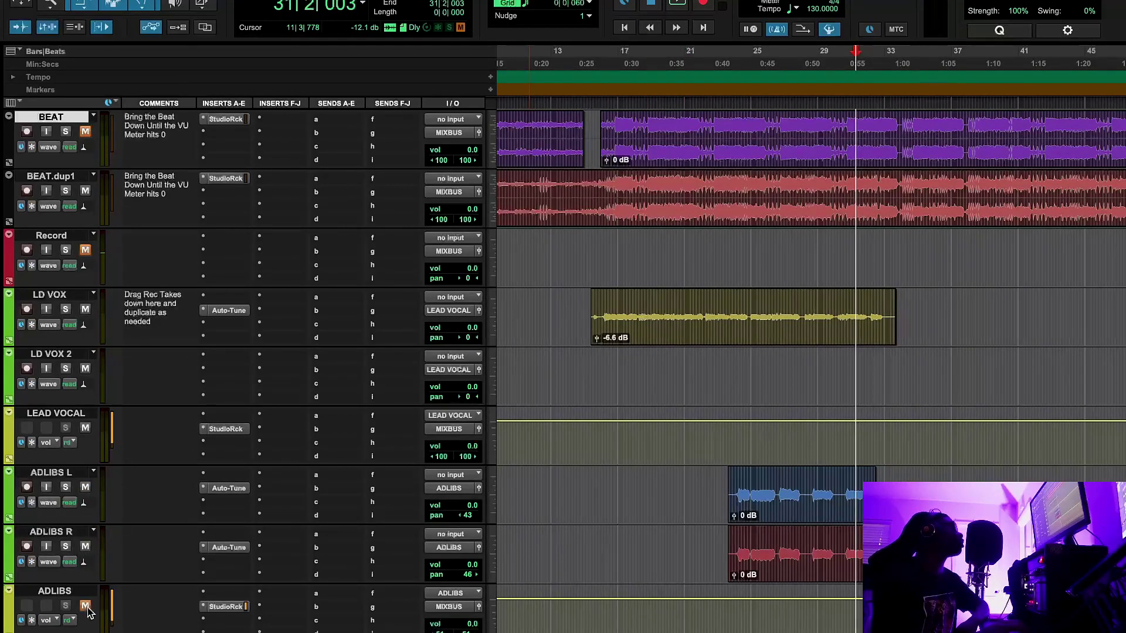
pyautogui.click(226, 606)
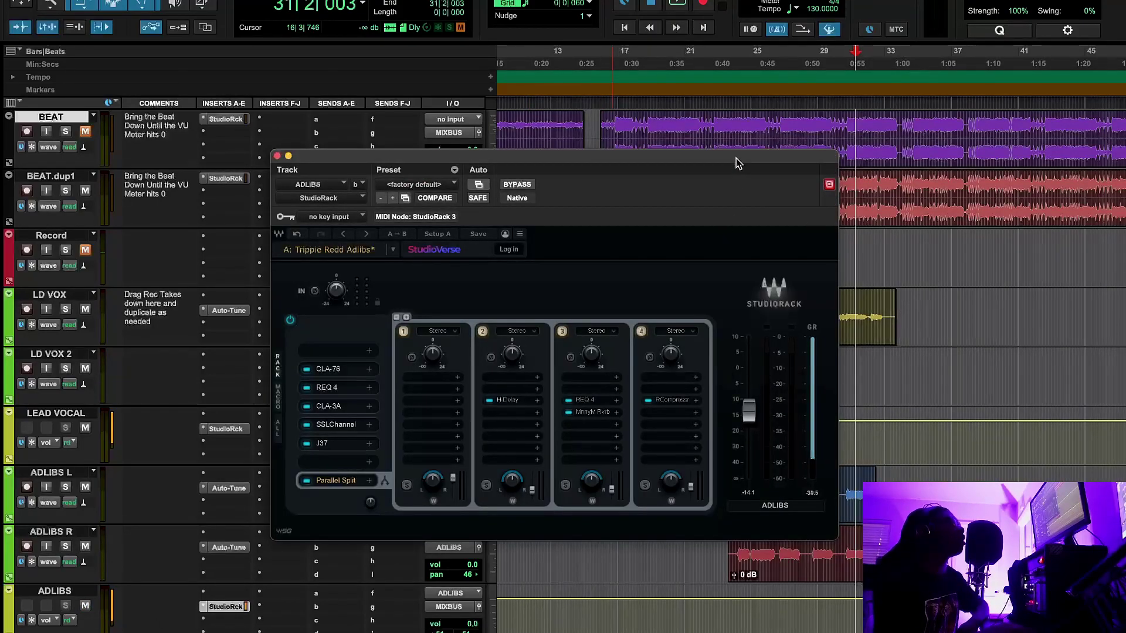
pyautogui.moveTo(738, 163); pyautogui.dragTo(577, 160)
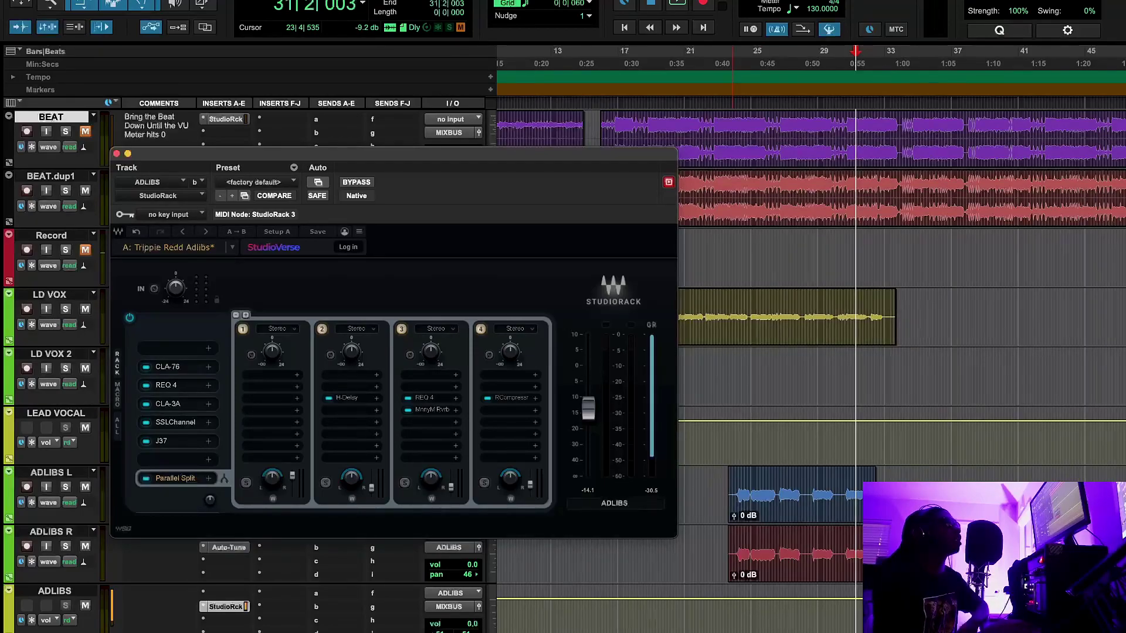
# Step: Open the adlibs' CLA-76 on Start Me Up and position it beside the rack
pyautogui.click(167, 367)
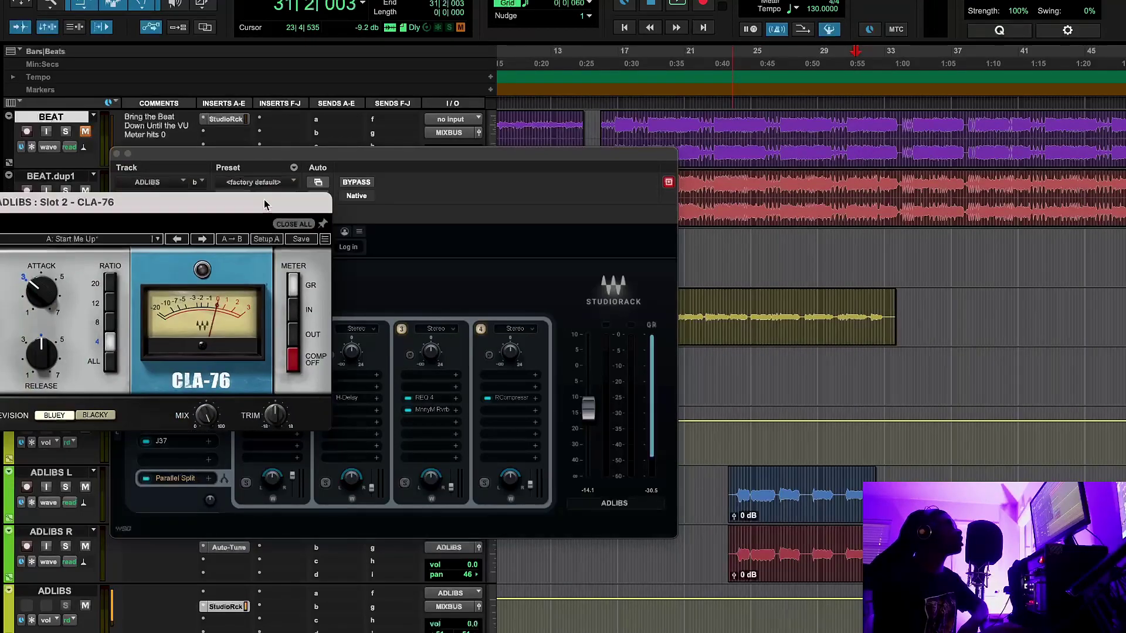
pyautogui.moveTo(234, 196); pyautogui.dragTo(669, 264)
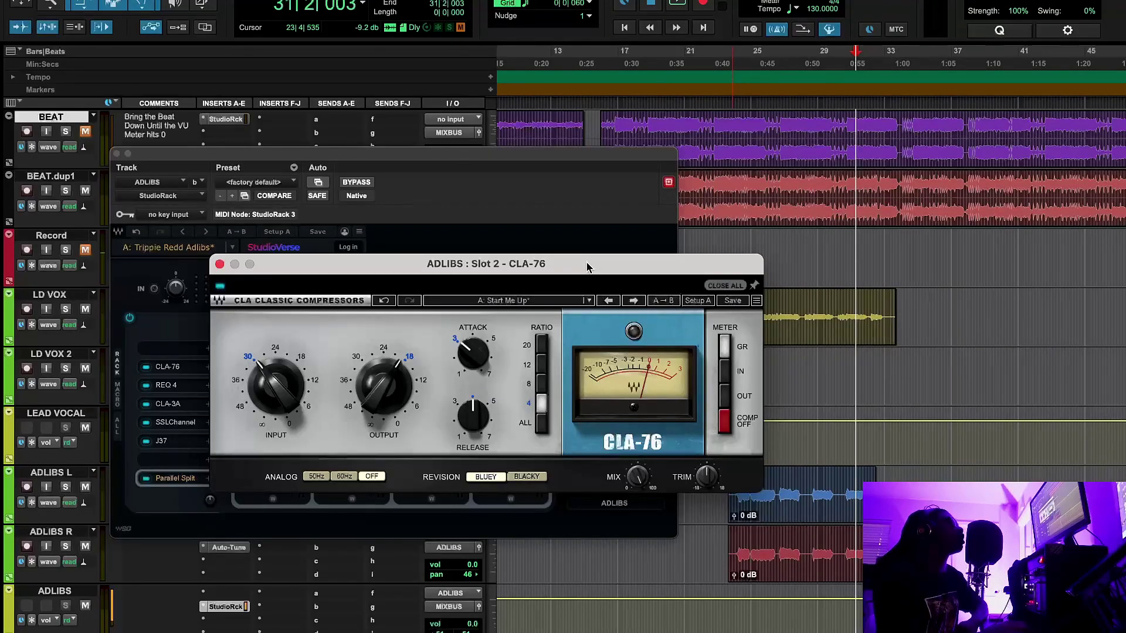
pyautogui.moveTo(576, 269); pyautogui.dragTo(512, 287)
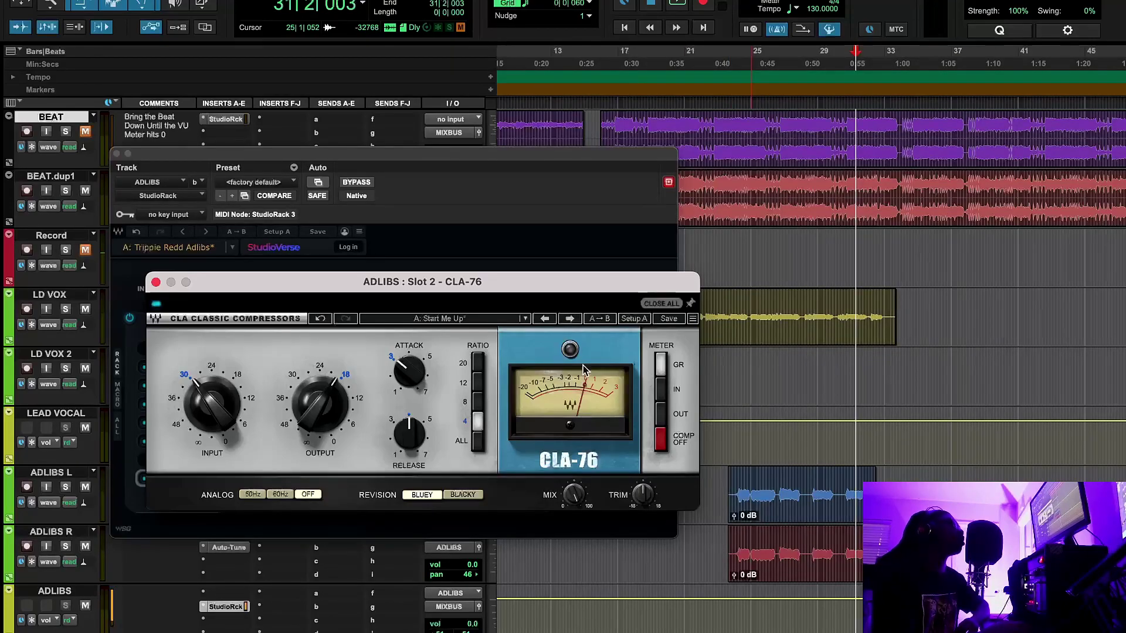
pyautogui.moveTo(188, 282); pyautogui.dragTo(253, 384)
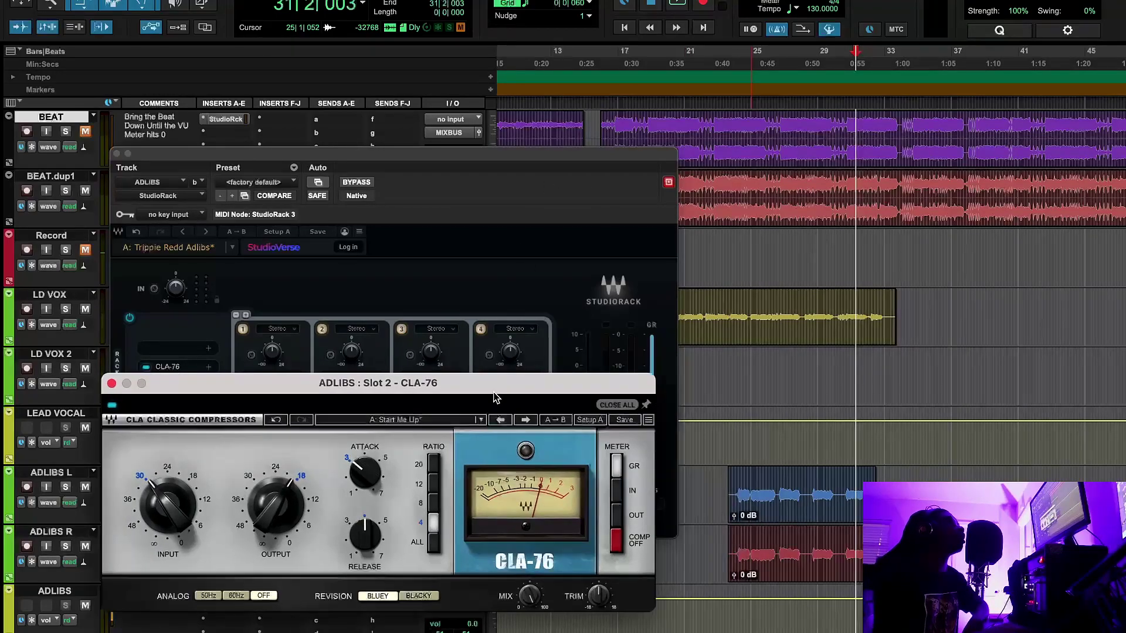
pyautogui.moveTo(582, 383); pyautogui.dragTo(453, 377)
# Step: Play the session from bar 24 through the CLA-76, then stop
pyautogui.click(739, 63)
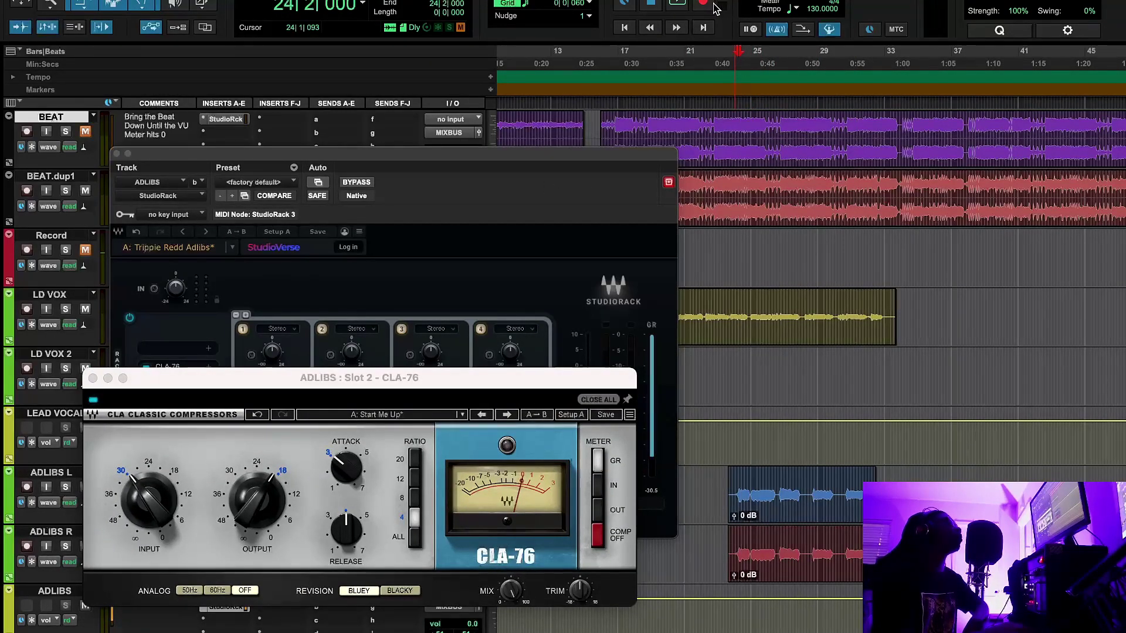
pyautogui.click(676, 5)
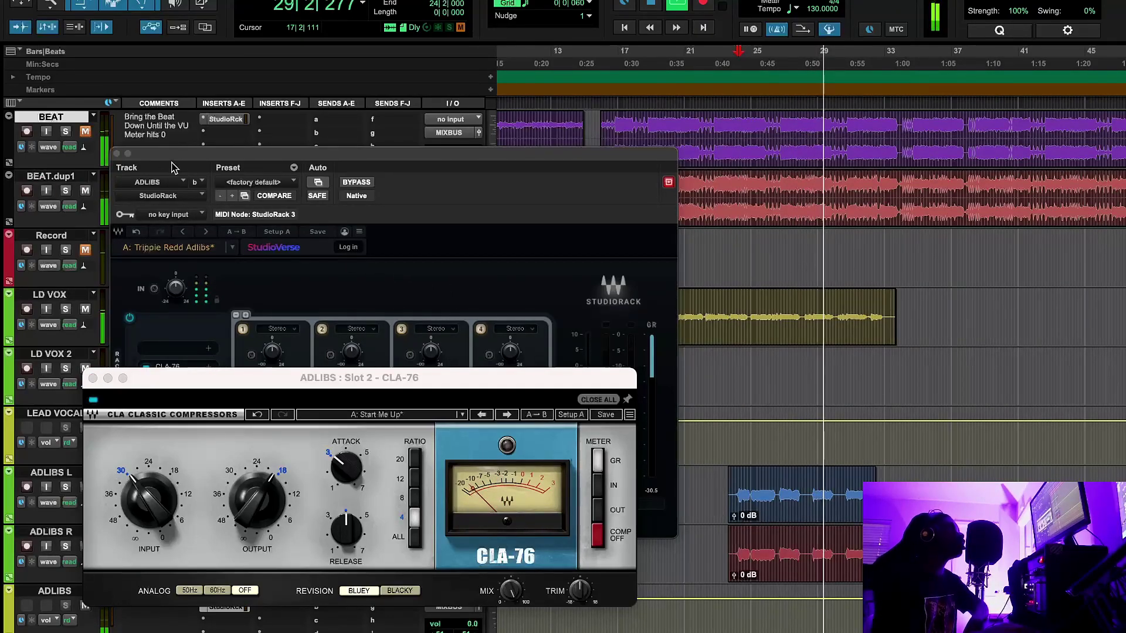
pyautogui.click(666, 12)
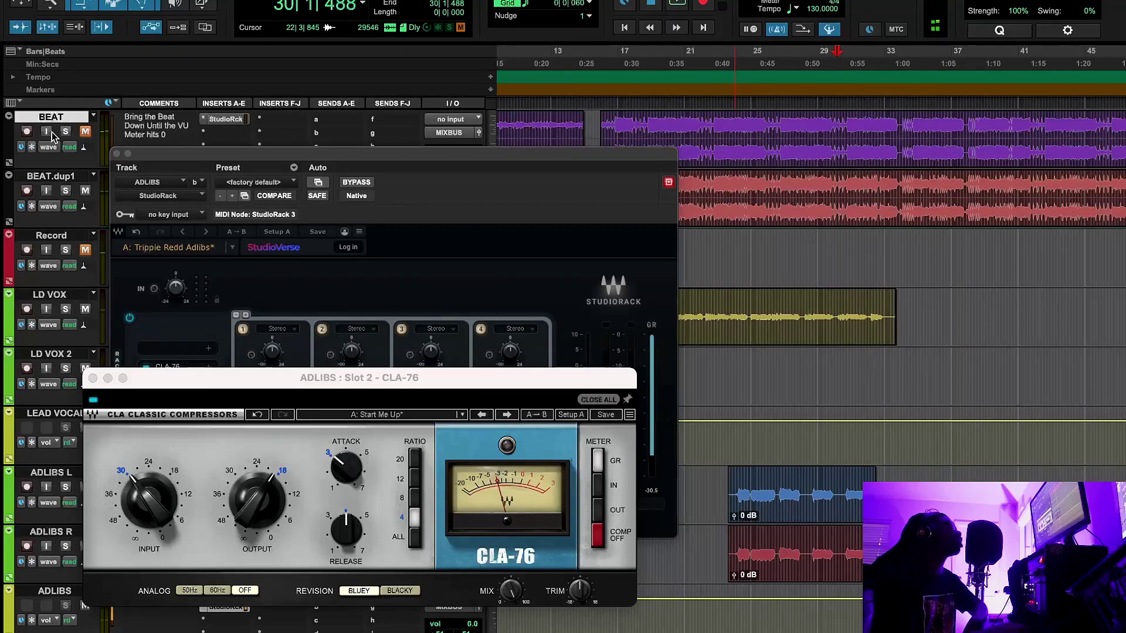
# Step: Mute BEAT.dup1, listen to the adlibs through the CLA-76, then close it
pyautogui.click(85, 190)
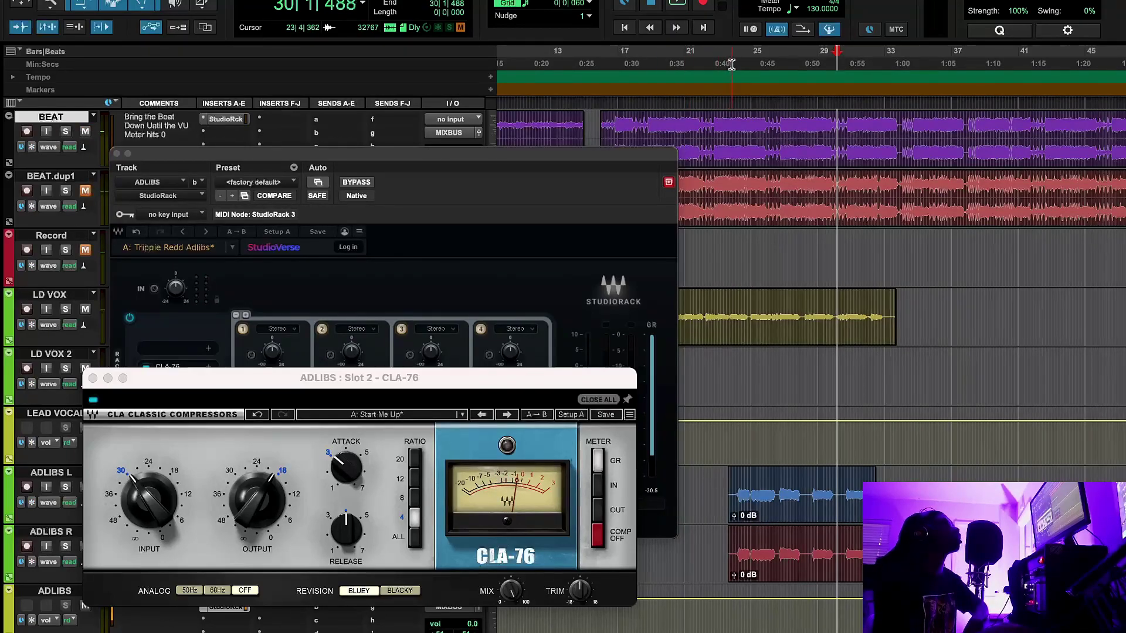
pyautogui.click(680, 6)
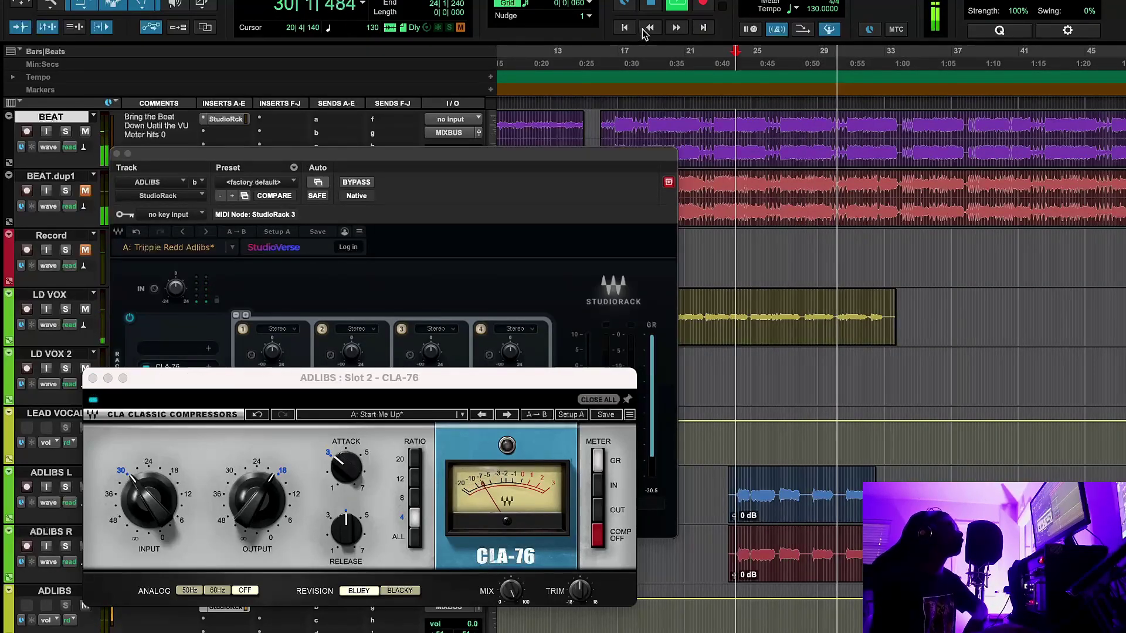
pyautogui.press('space')
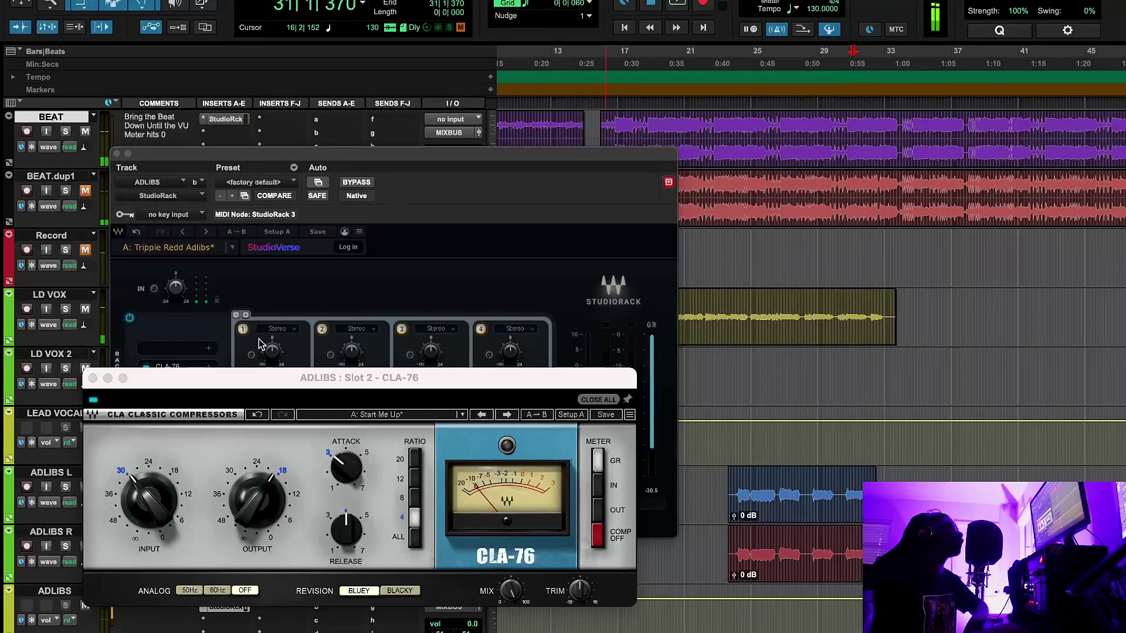
pyautogui.click(93, 379)
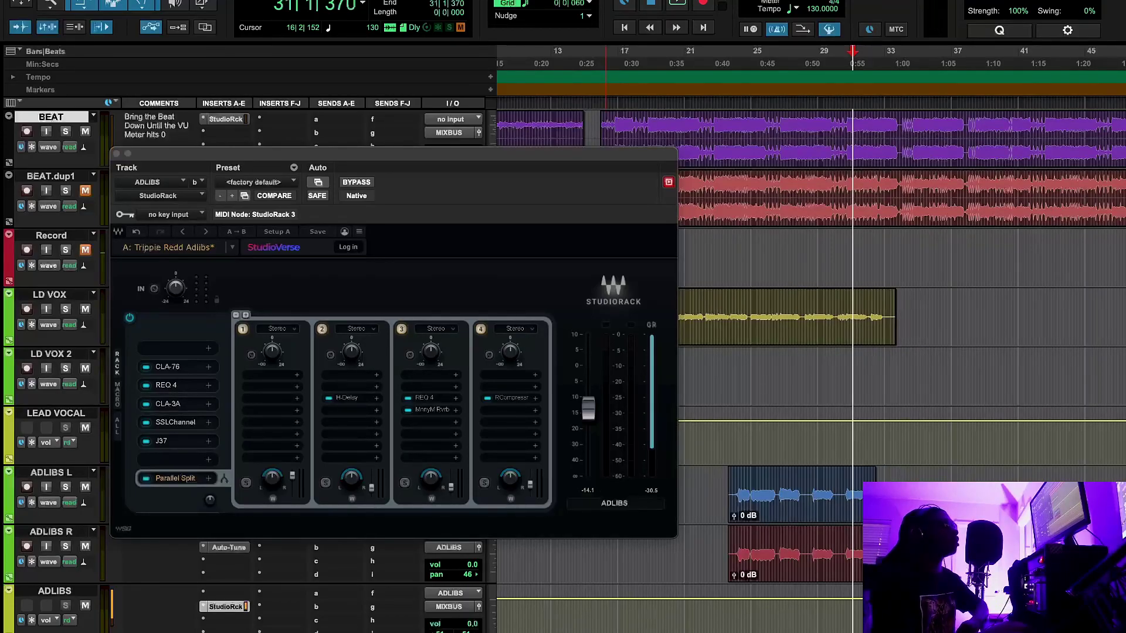
pyautogui.click(166, 385)
pyautogui.moveTo(393, 180); pyautogui.dragTo(646, 220)
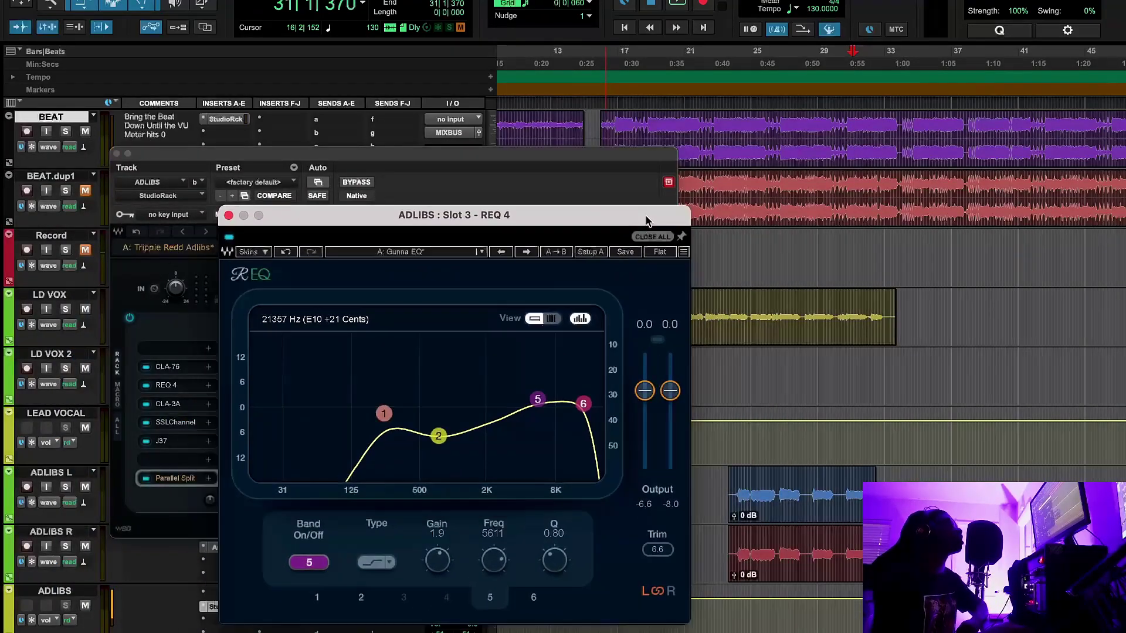
pyautogui.moveTo(723, 61)
pyautogui.mouseDown()
pyautogui.moveTo(735, 63)
pyautogui.moveTo(719, 67)
pyautogui.mouseUp()
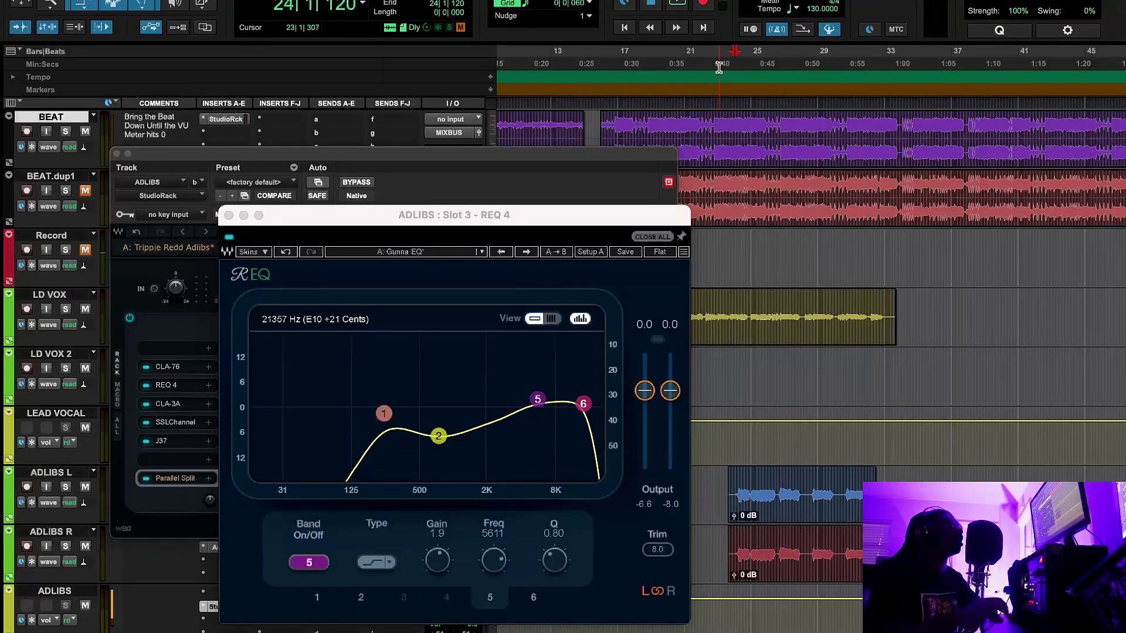
pyautogui.click(546, 404)
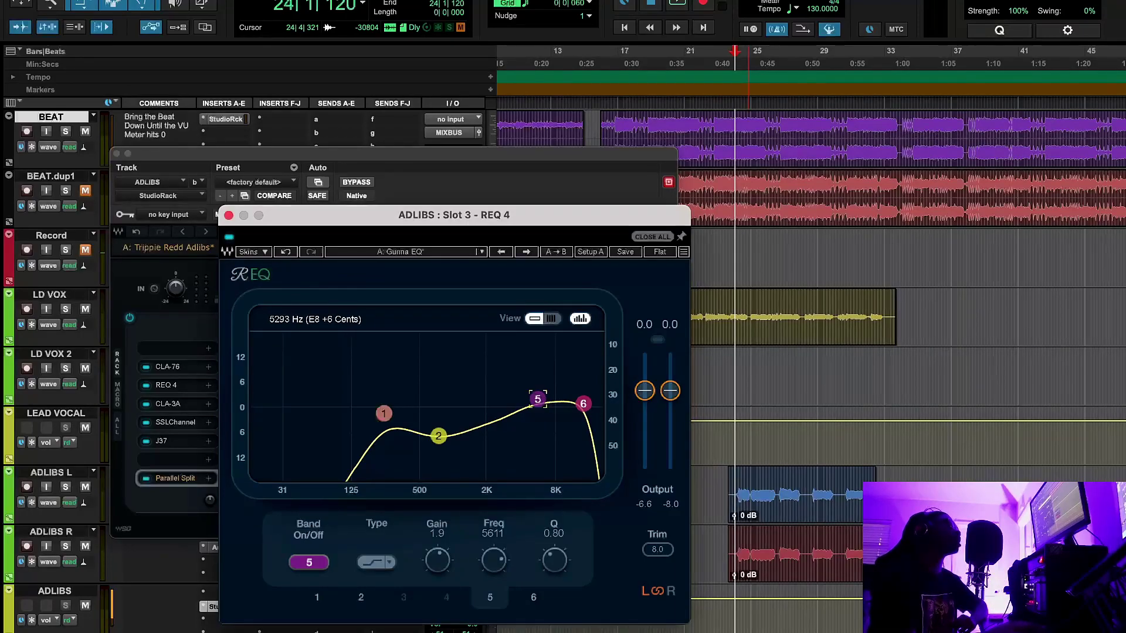
pyautogui.click(583, 404)
pyautogui.click(729, 68)
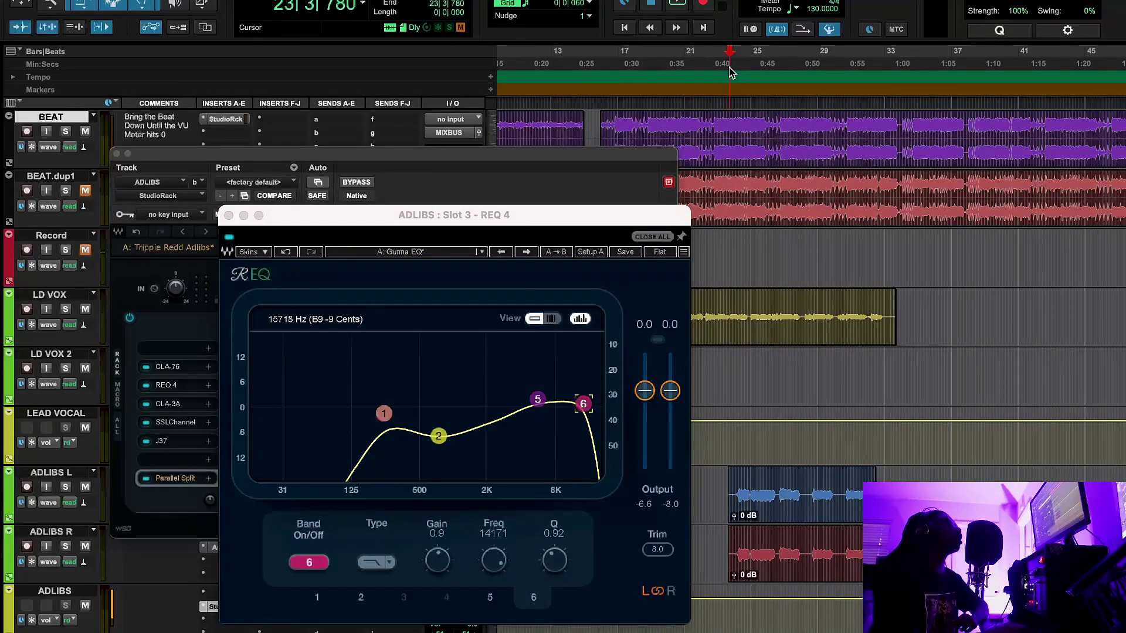
pyautogui.click(677, 4)
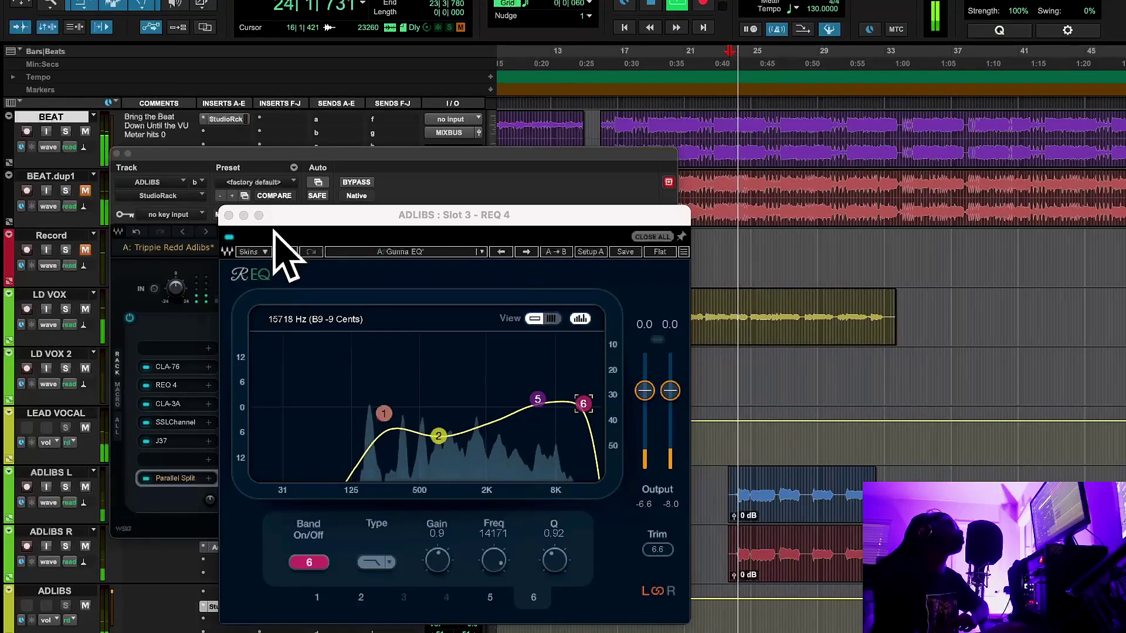
pyautogui.click(230, 236)
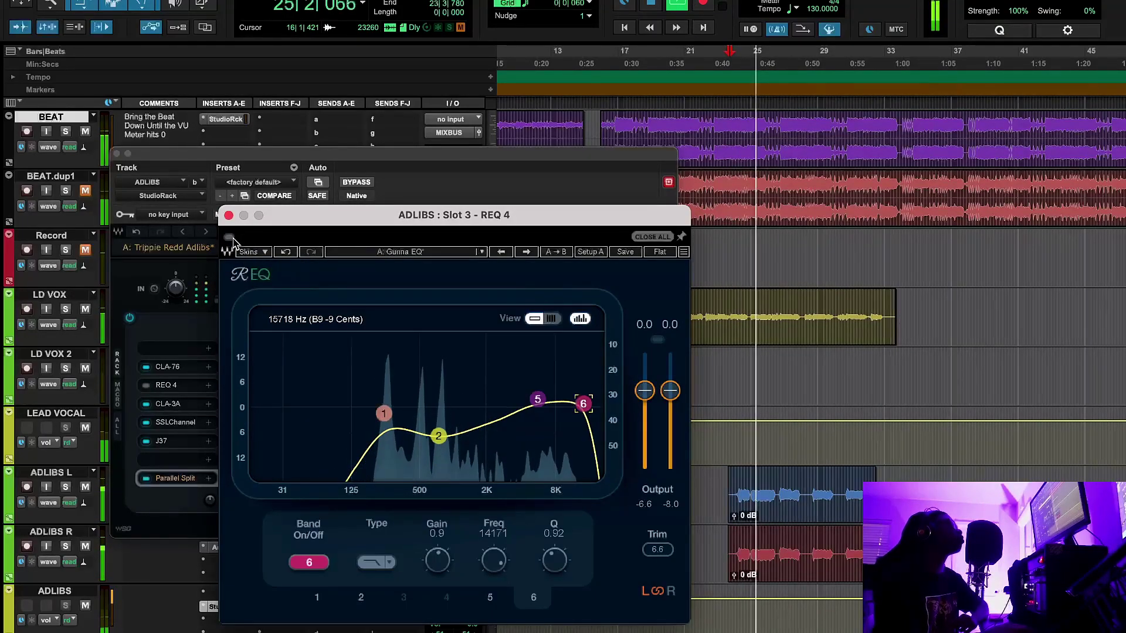
pyautogui.click(229, 237)
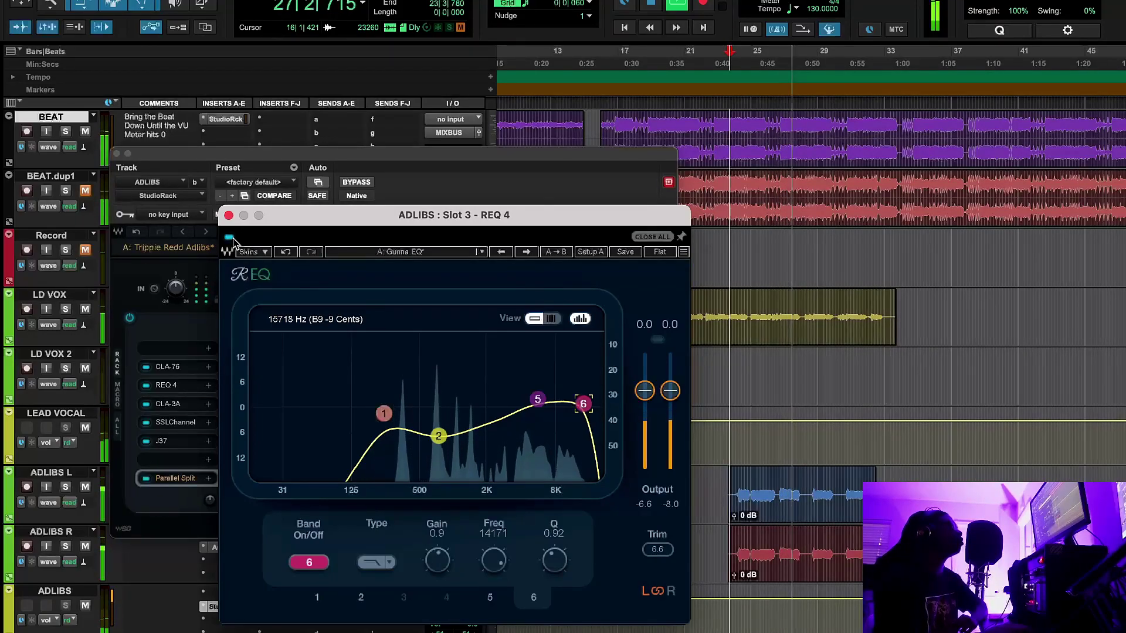
pyautogui.click(231, 237)
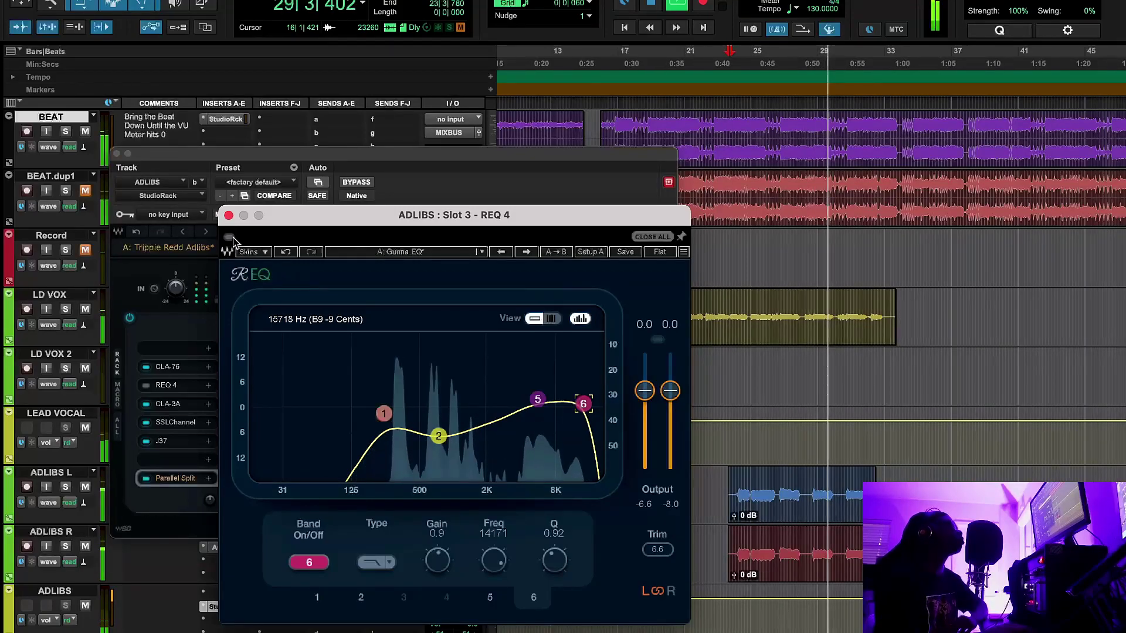
pyautogui.click(230, 237)
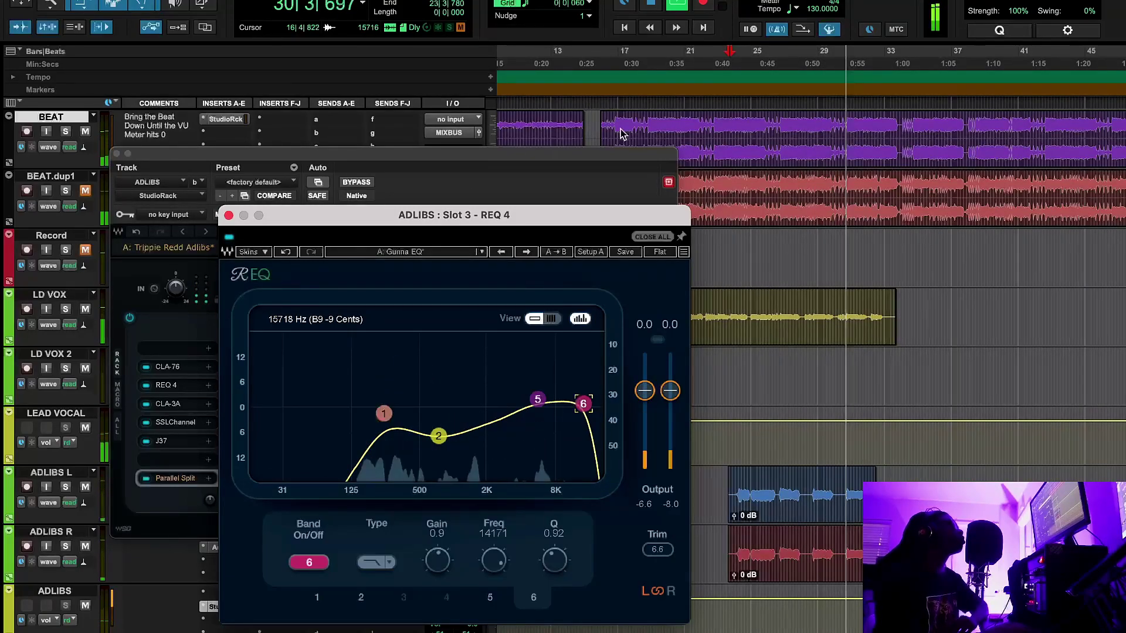
pyautogui.click(651, 4)
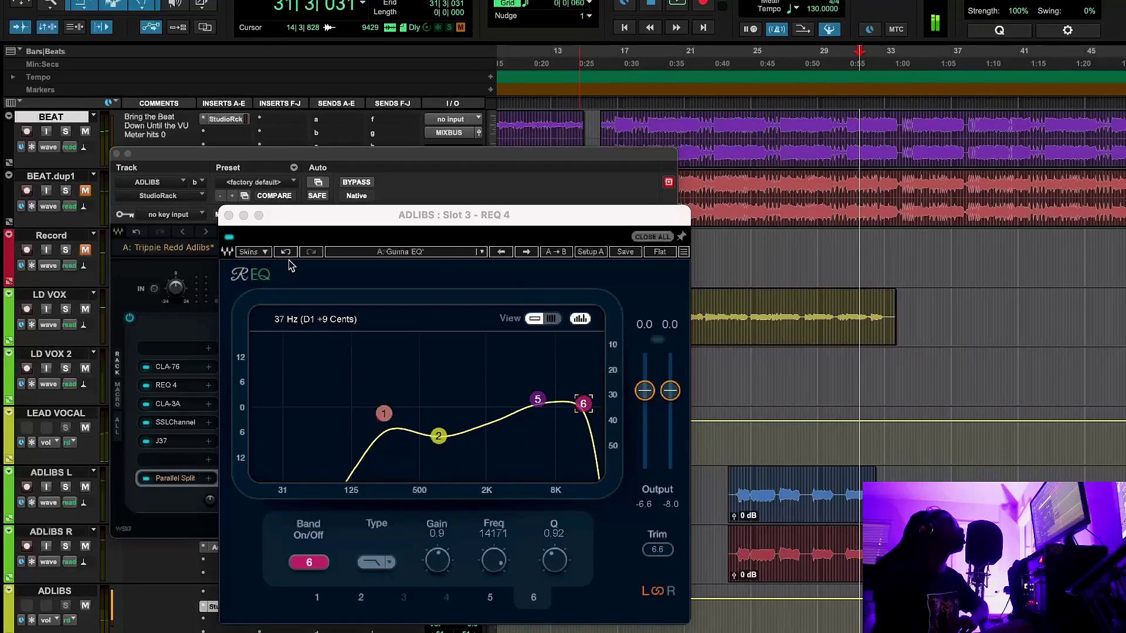
pyautogui.click(228, 215)
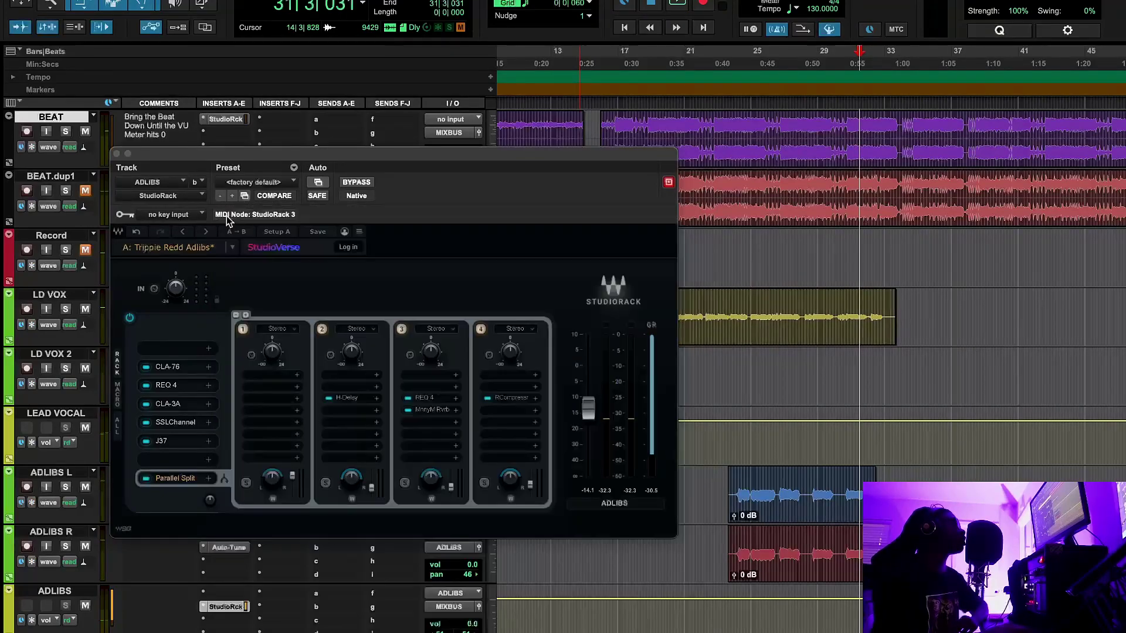
# Step: Open the ADLIBS slot 5 SSLChannel and reopen it on its Default Preset
pyautogui.click(175, 422)
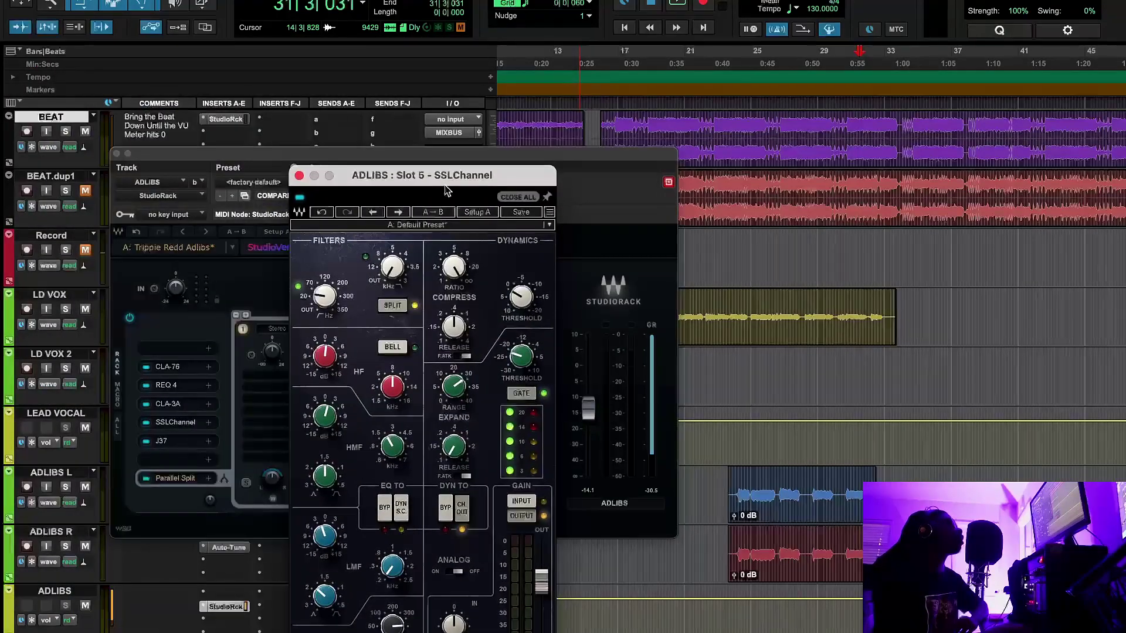
pyautogui.moveTo(443, 176); pyautogui.dragTo(502, 177)
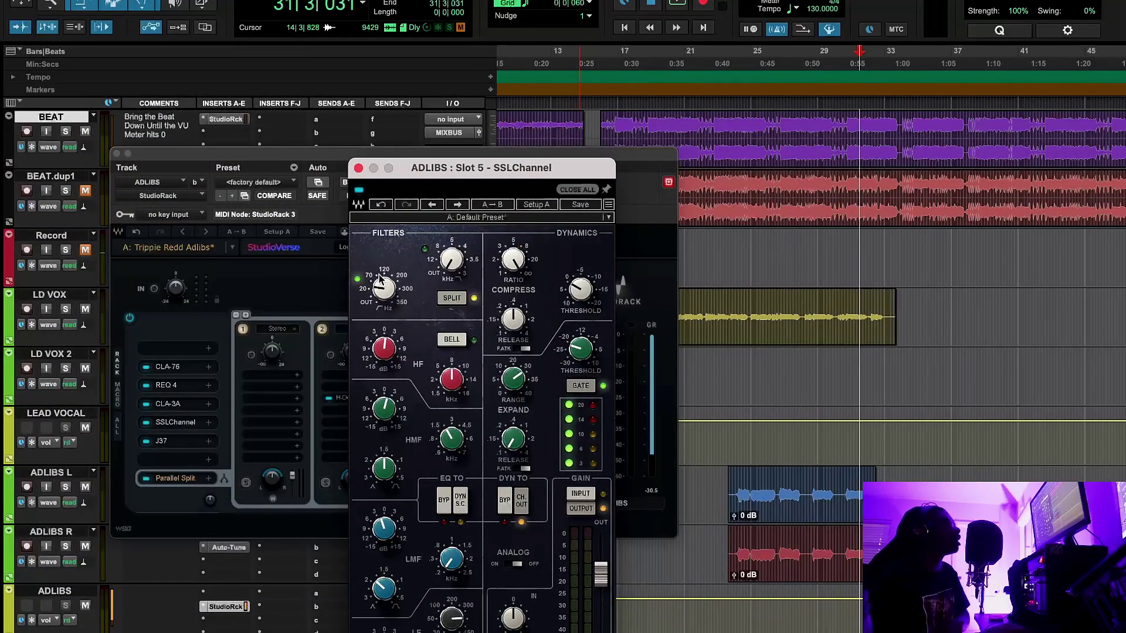
pyautogui.moveTo(515, 269)
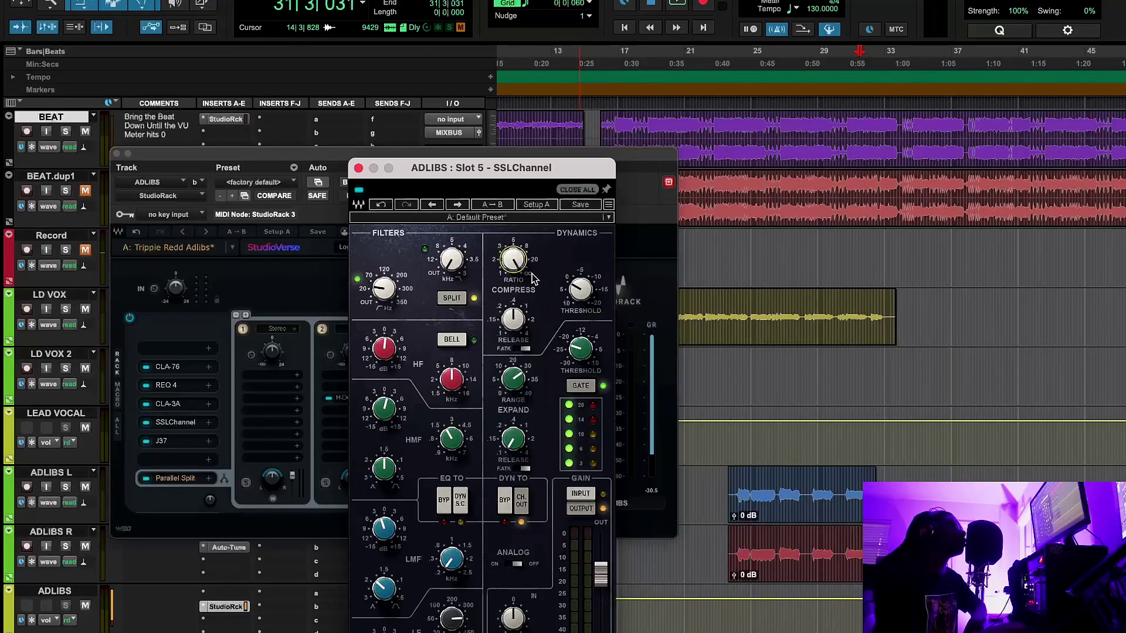
pyautogui.click(359, 168)
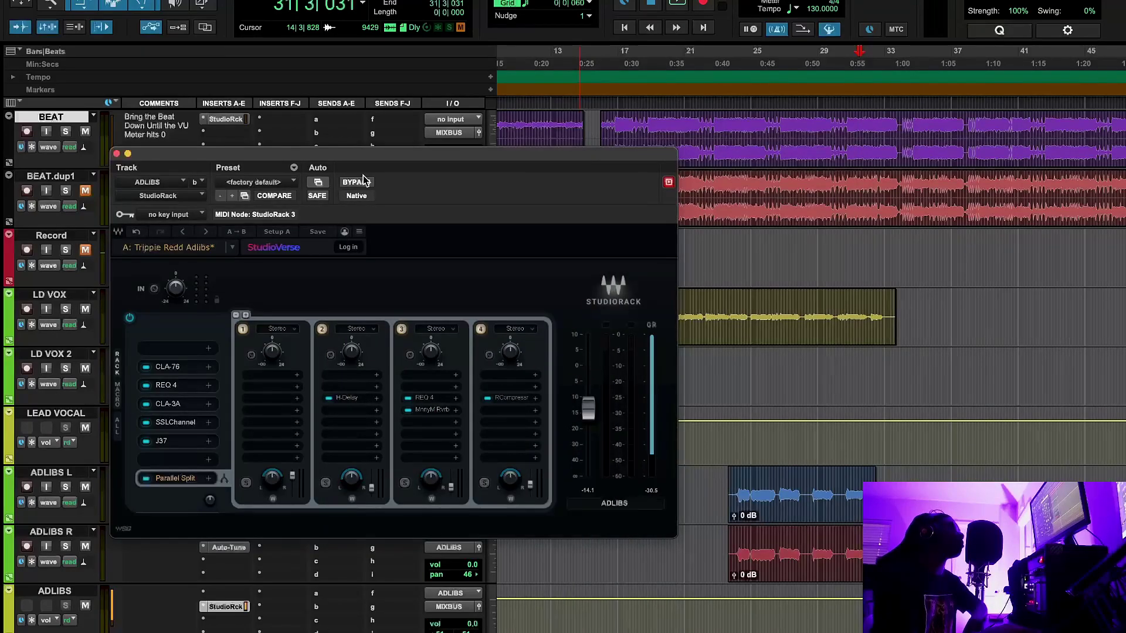
pyautogui.click(183, 429)
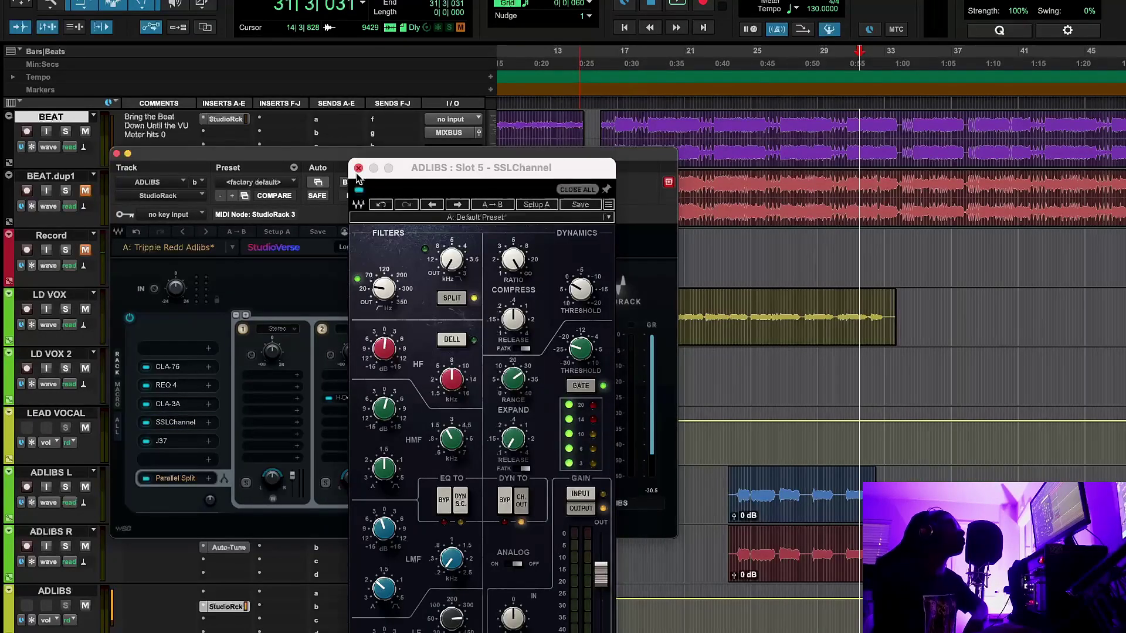
# Step: Swap SSLChannel for the slot 6 J37 tape editor and play the adlibs from bar 23
pyautogui.click(358, 169)
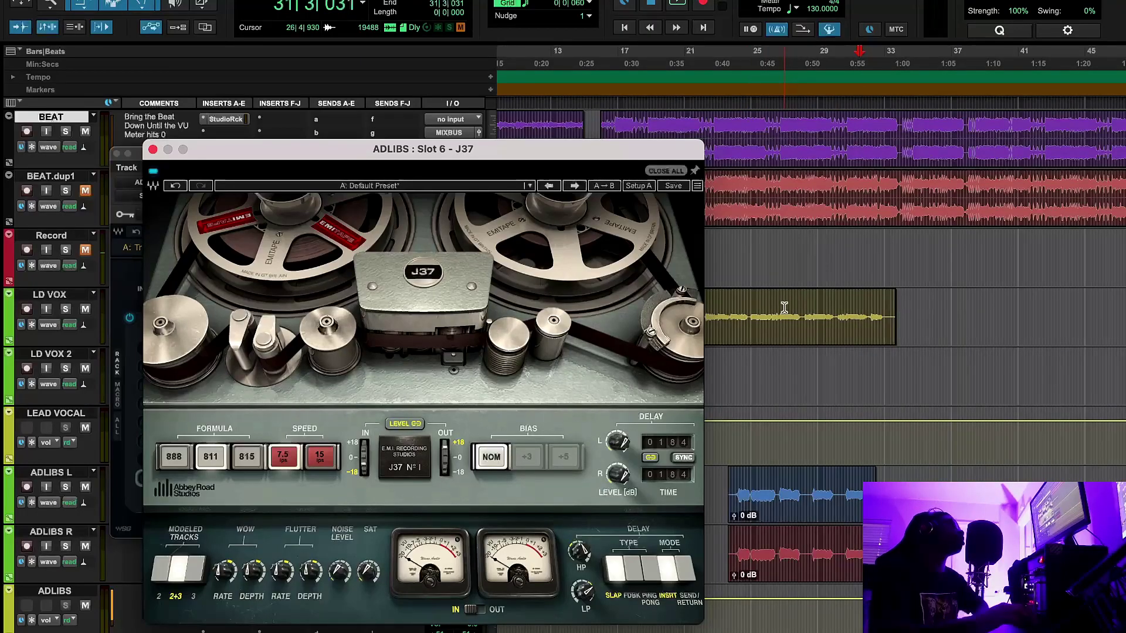
pyautogui.moveTo(591, 570)
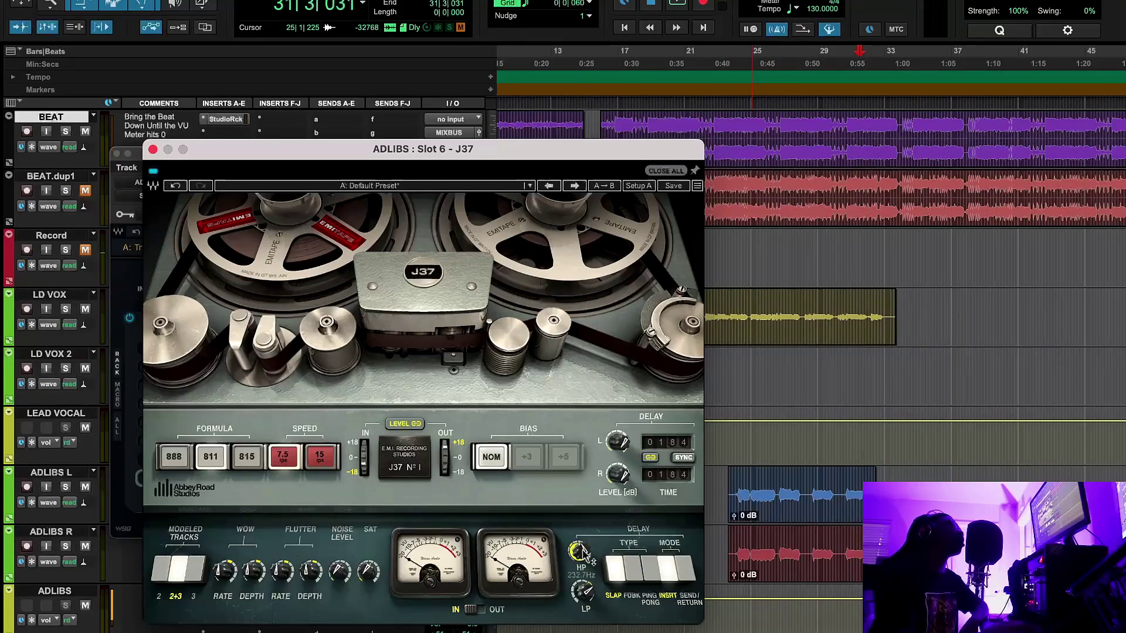
pyautogui.click(725, 59)
pyautogui.click(676, 5)
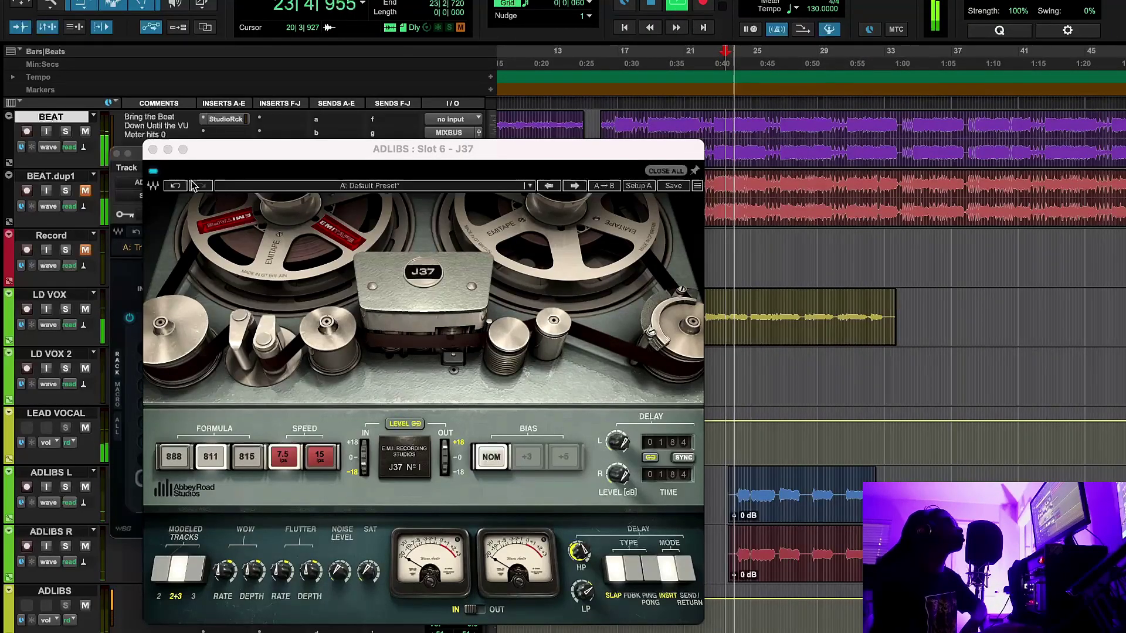
pyautogui.click(154, 171)
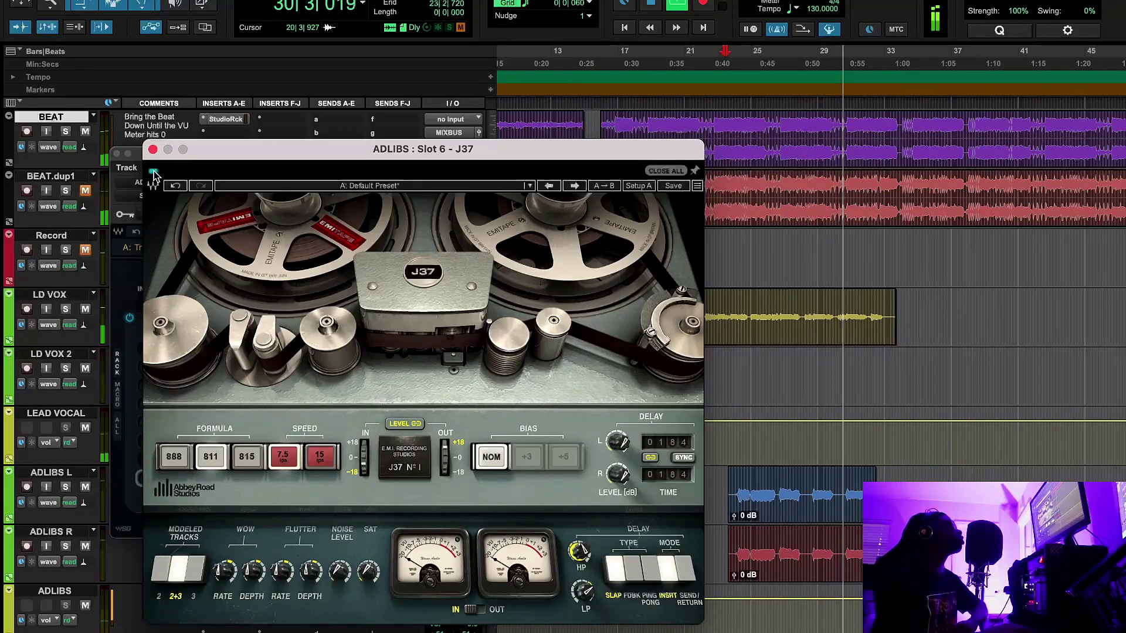
pyautogui.click(650, 7)
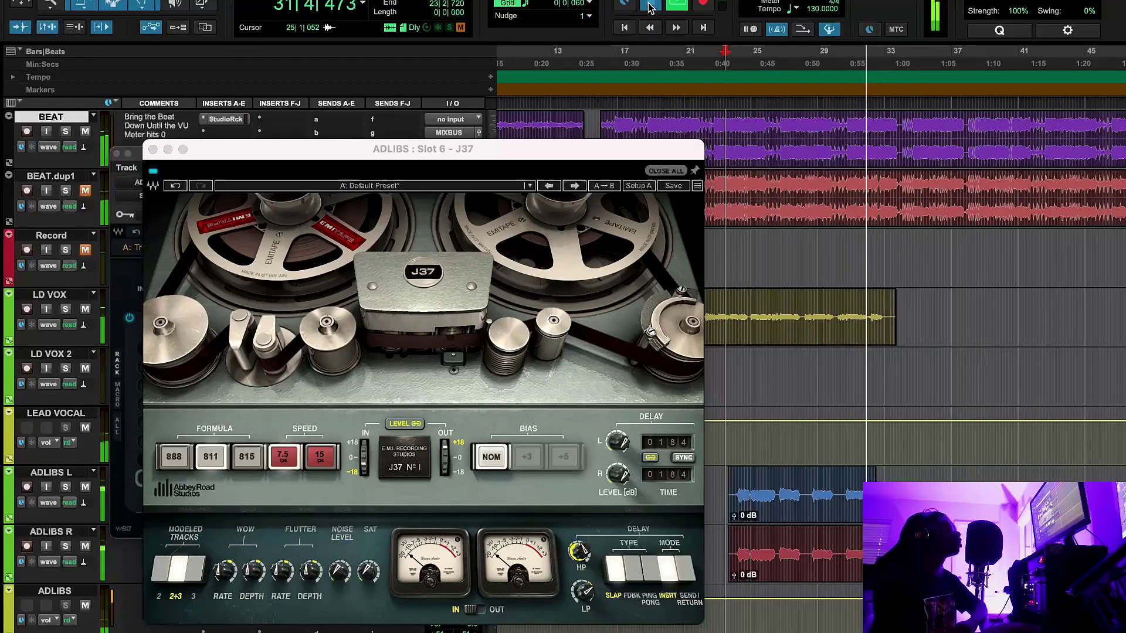
# Step: Close the J37 tape editor and focus the adlib StudioRack's four-chain Parallel Split
pyautogui.click(153, 150)
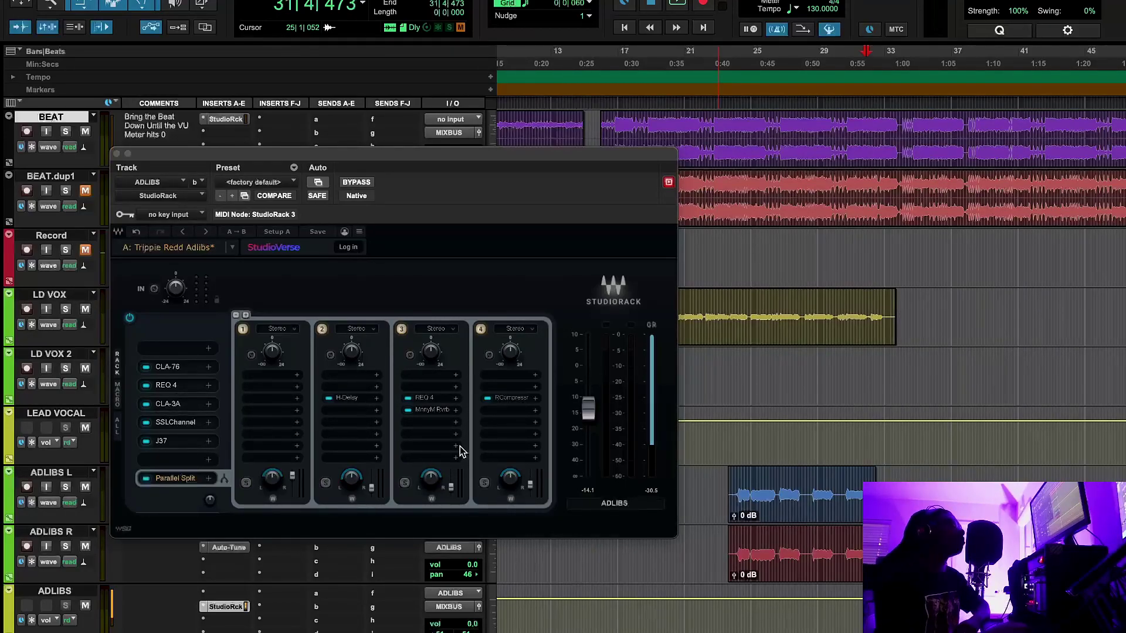
pyautogui.click(512, 401)
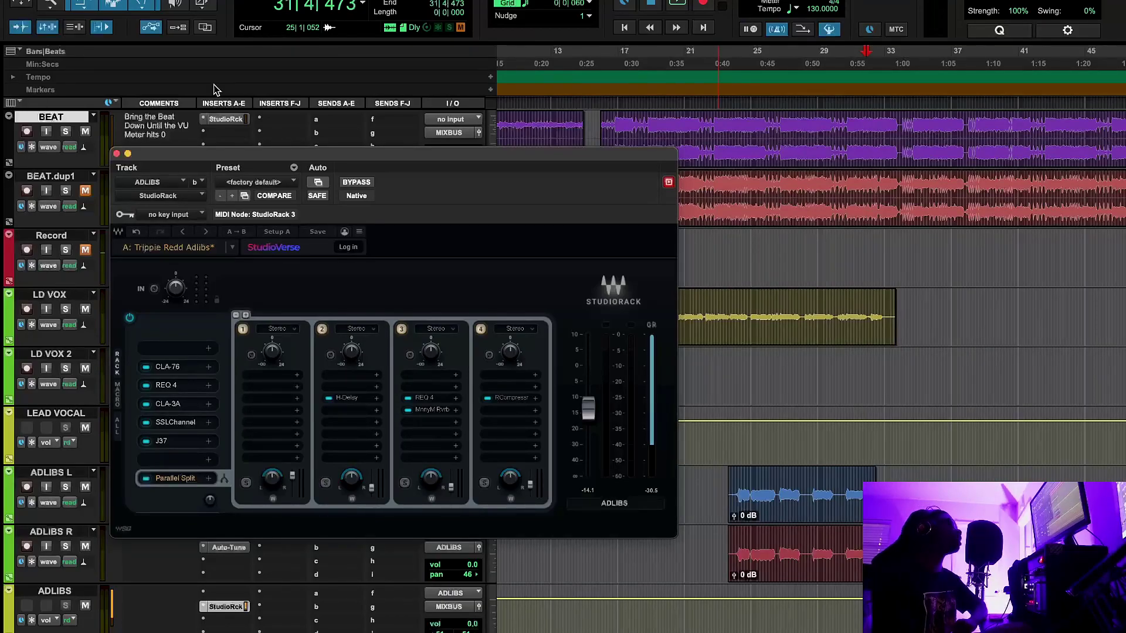
# Step: Close the ADLIBS StudioRack window to reveal the full track list
pyautogui.click(117, 154)
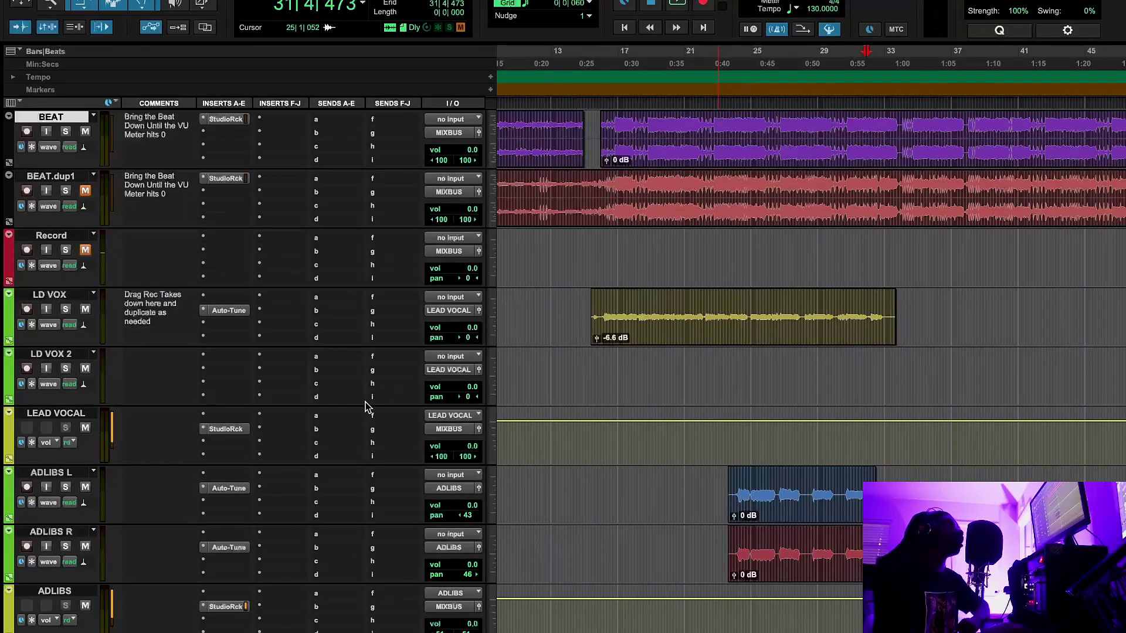